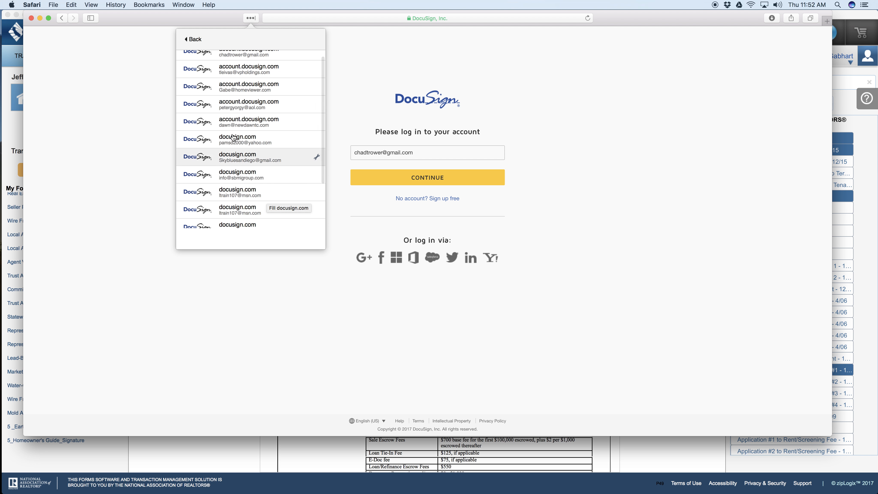
Step: Log in to DocuSign with the saved account's e-mail and password from the password manager
click(226, 120)
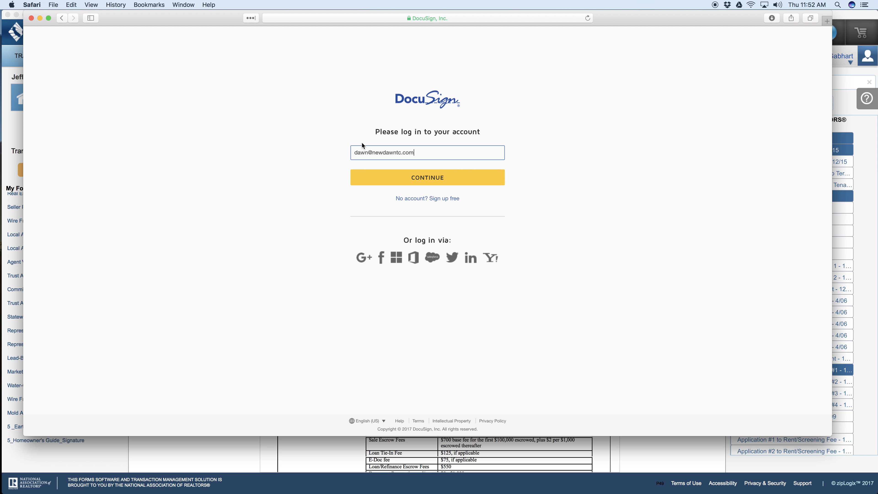
click(465, 177)
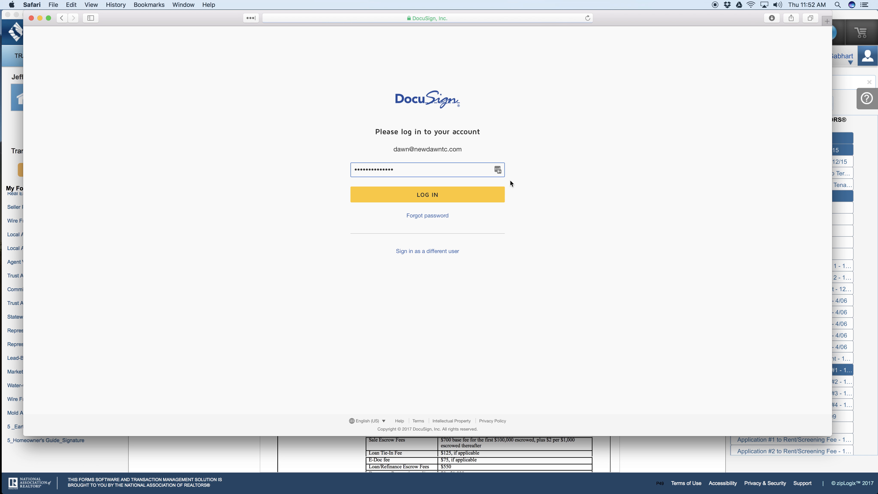
click(497, 169)
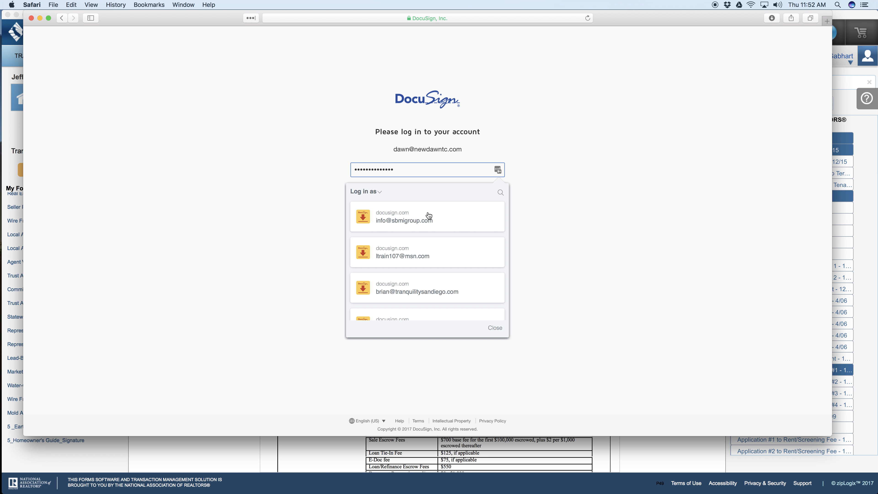
scroll(439, 227, down, 2)
scroll(443, 228, down, 5)
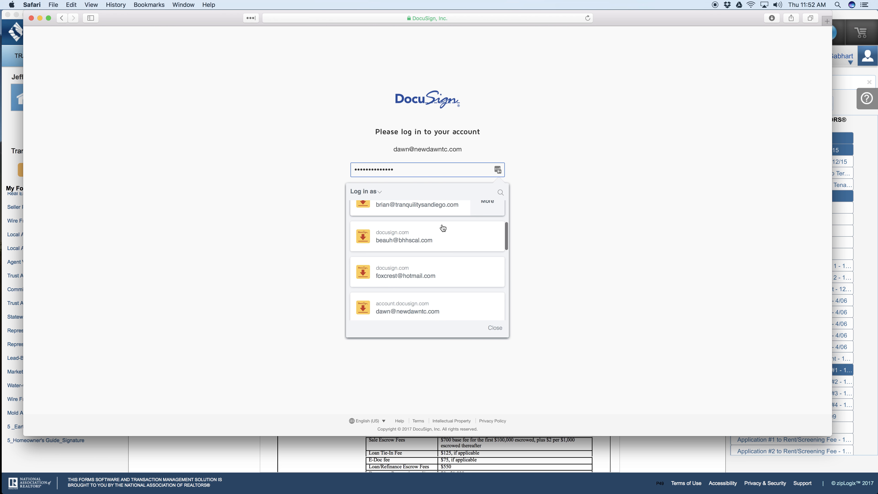
scroll(443, 228, down, 1)
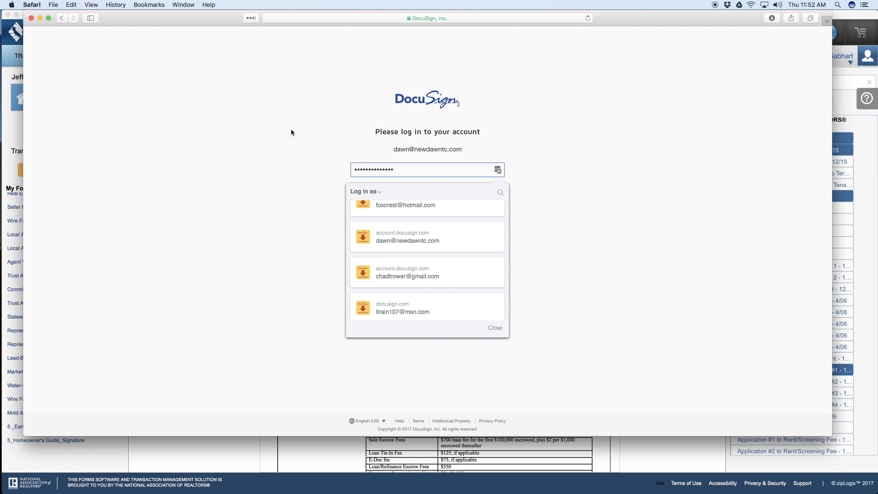
click(398, 241)
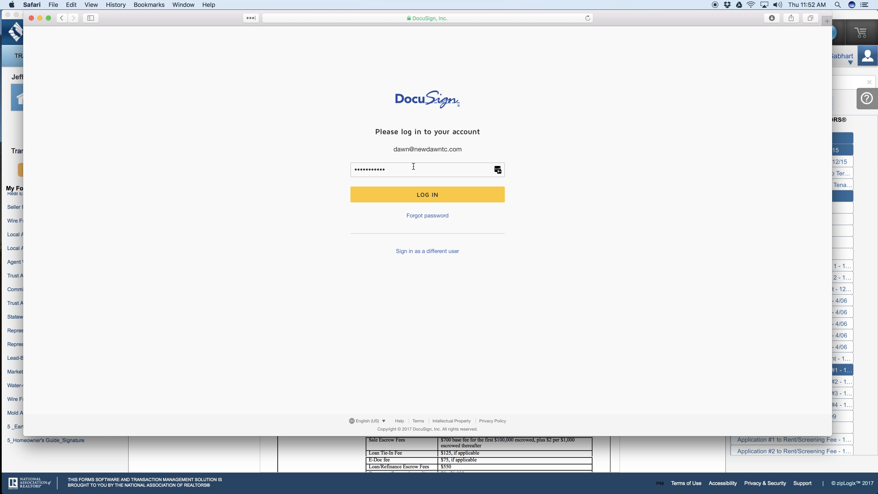
click(498, 171)
scroll(416, 232, down, 5)
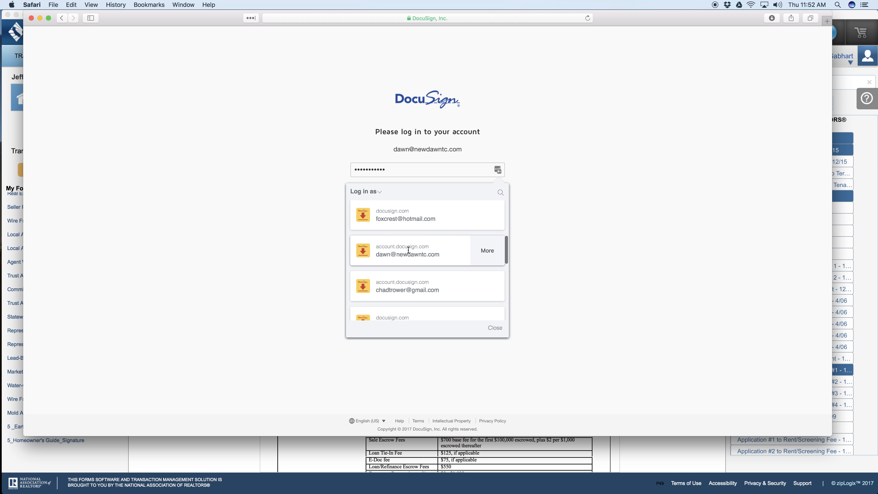
click(408, 250)
click(431, 196)
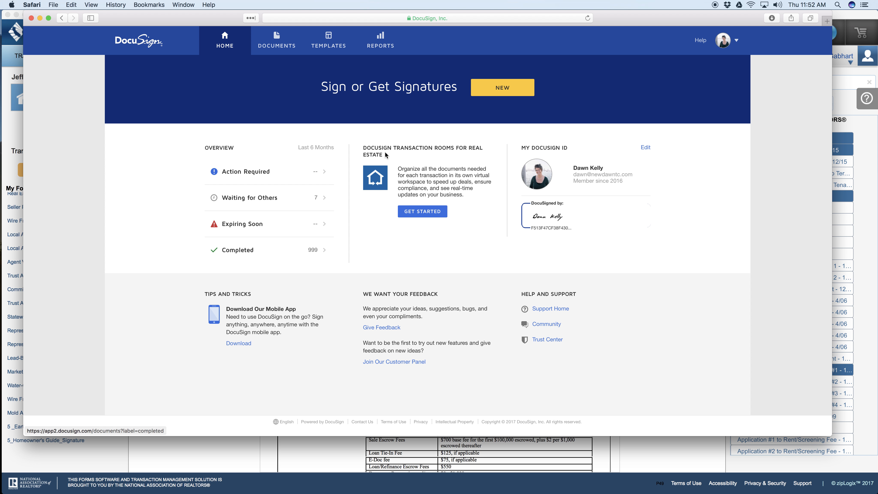
Step: Start sending a new document and upload the Pine St PDF from the Desktop
click(493, 90)
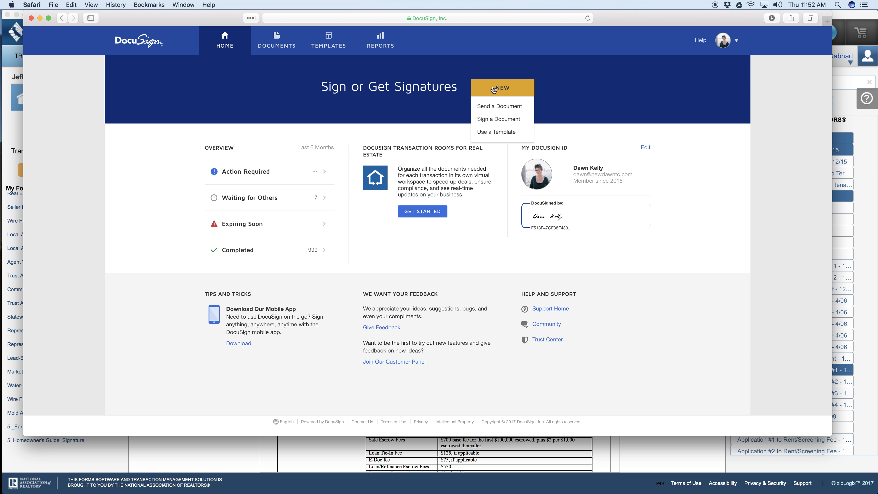
click(495, 108)
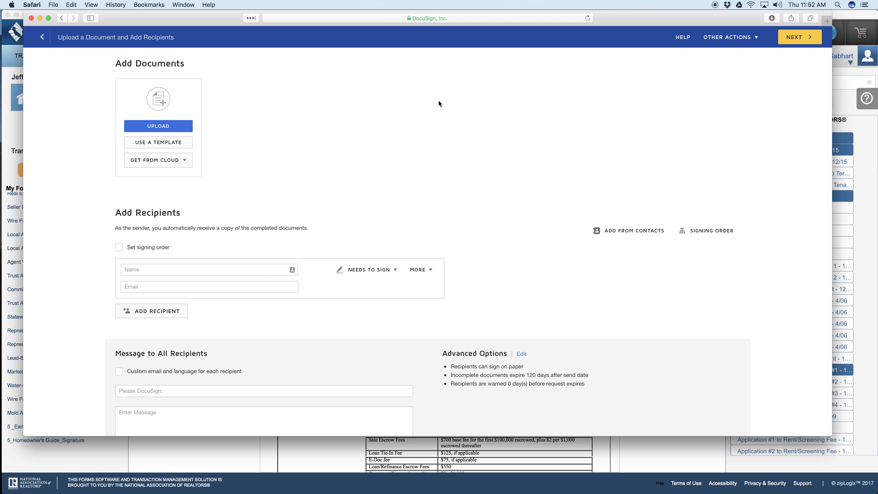
click(153, 128)
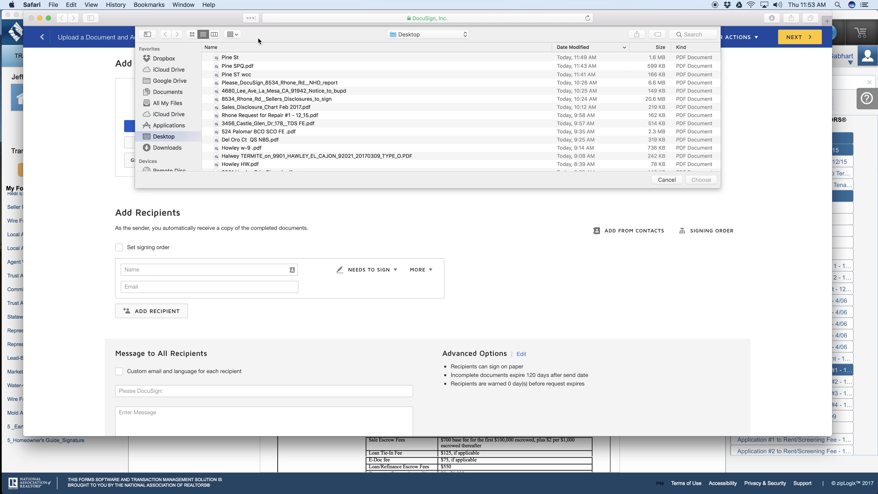
click(242, 57)
shift+click(265, 148)
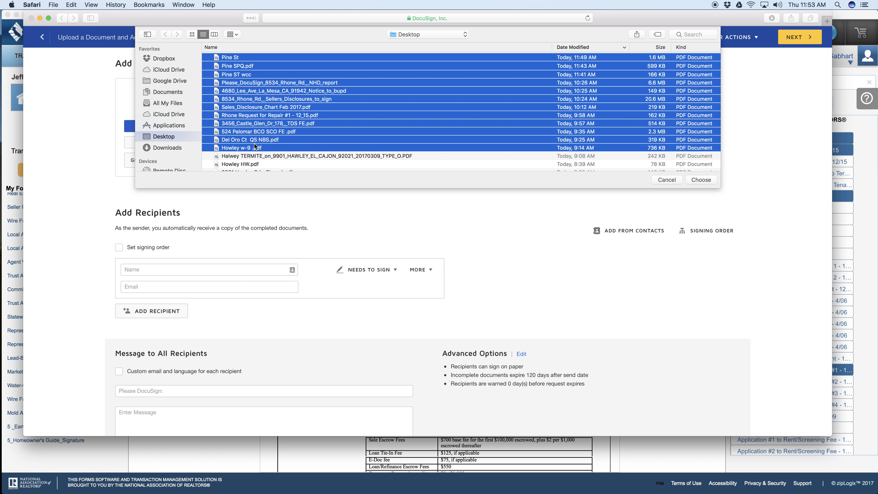
click(271, 110)
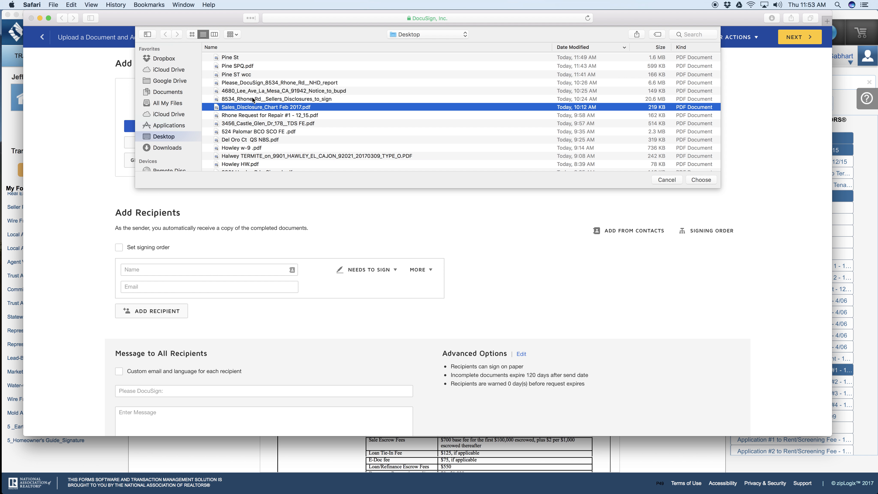
click(237, 59)
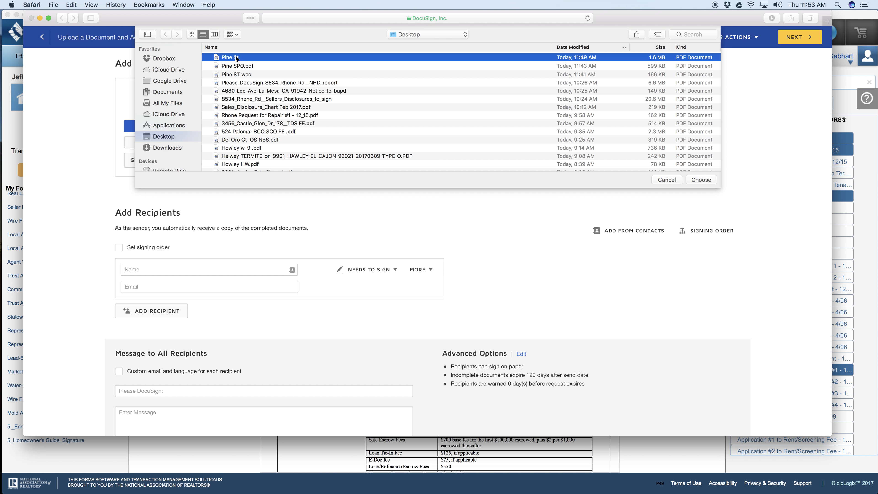
double_click(236, 58)
Step: Upload the Pine ST wcc PDF from the Desktop as the second document
mouse_move(254, 139)
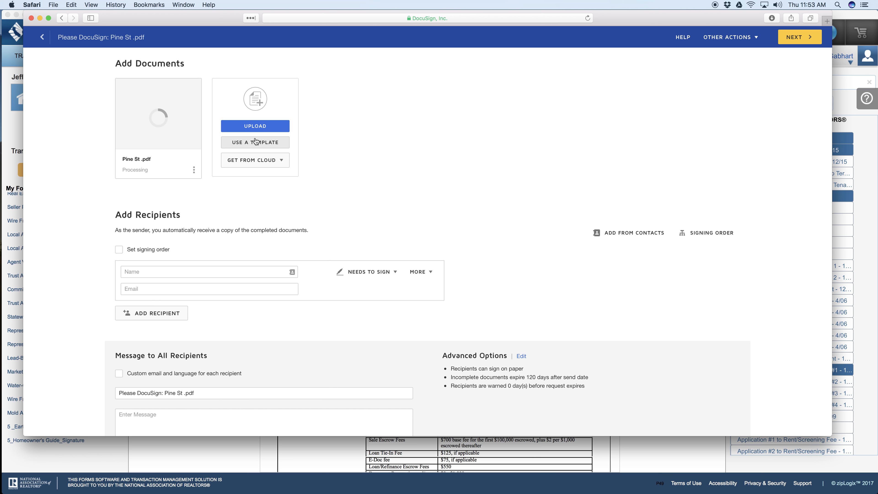
click(255, 125)
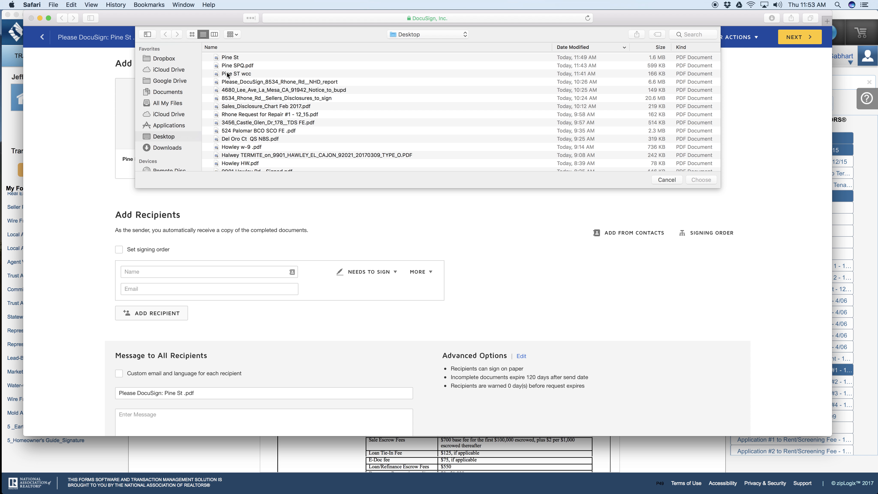
double_click(228, 72)
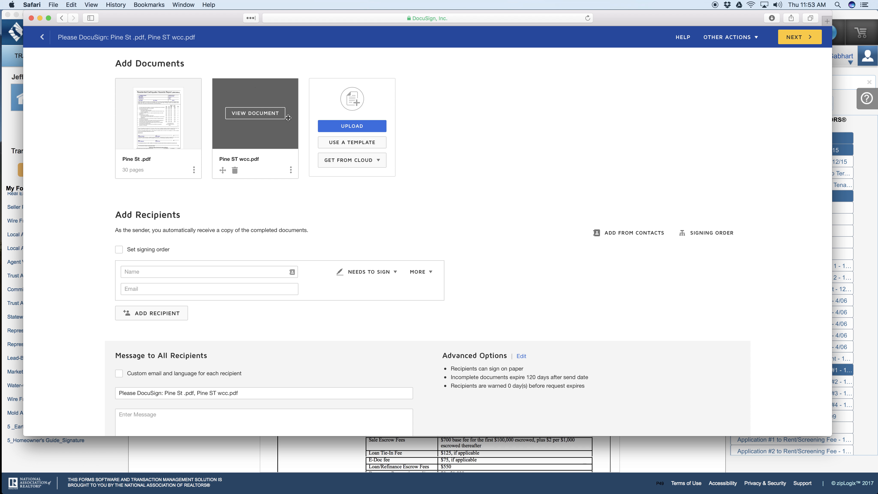
key(ctrl+Right)
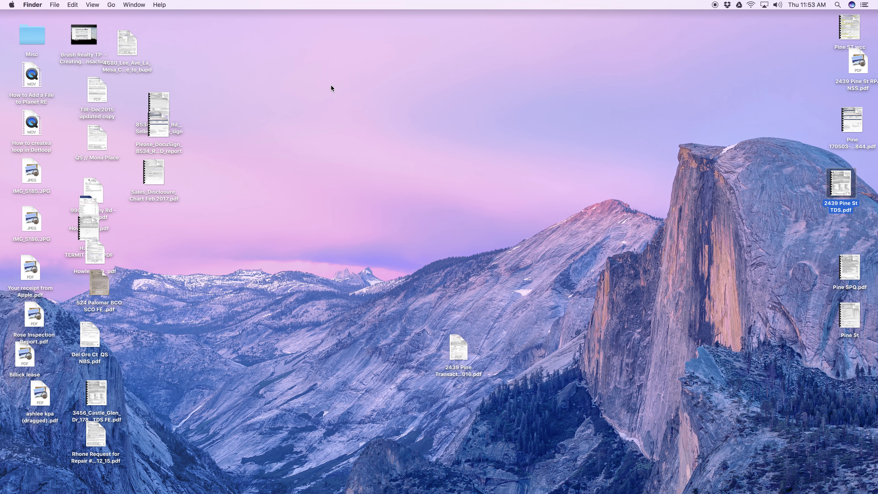
mouse_move(858, 324)
key(ctrl+Left)
click(348, 127)
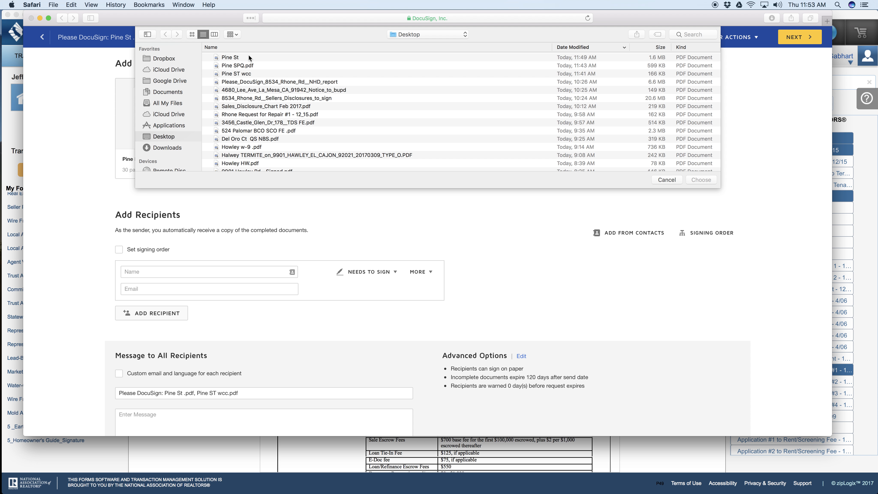
scroll(243, 94, down, 3)
scroll(244, 92, down, 1)
key(ctrl+Right)
key(ctrl+Left)
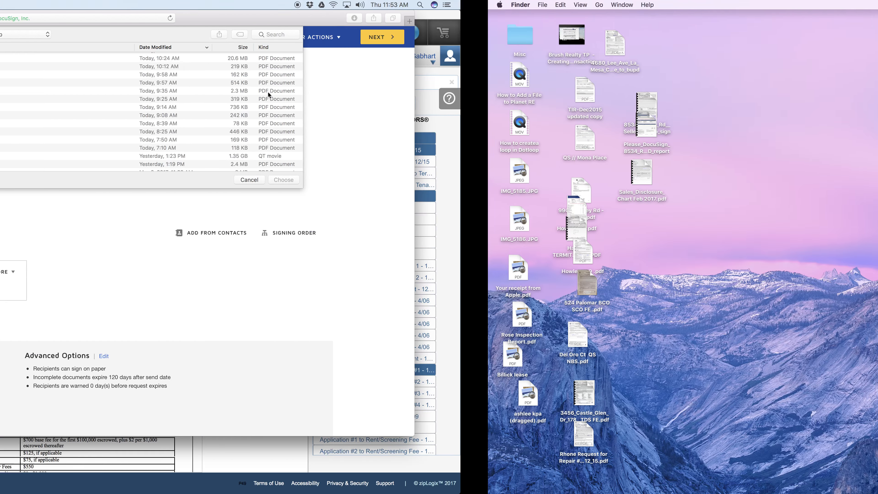
scroll(259, 133, down, 6)
double_click(321, 48)
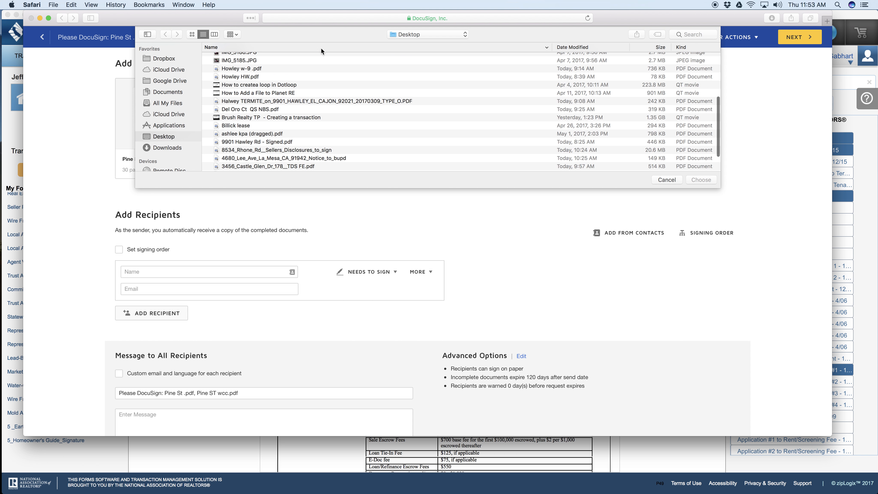
scroll(256, 93, up, 10)
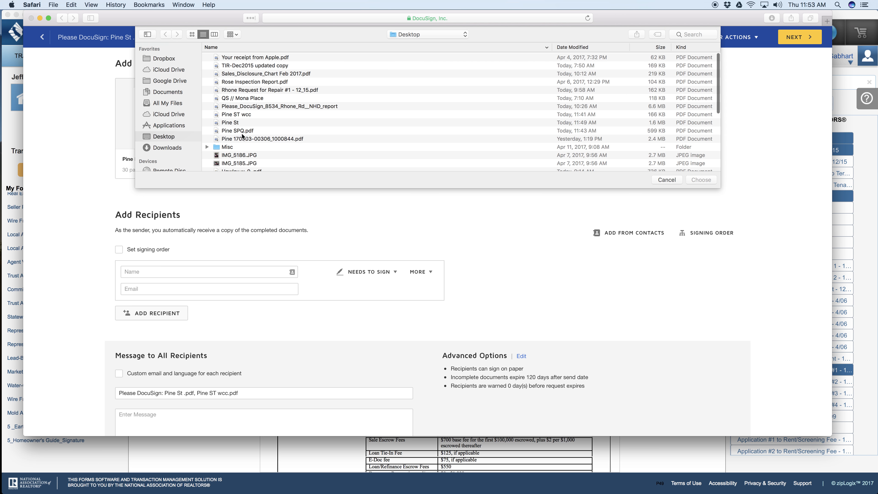
double_click(240, 139)
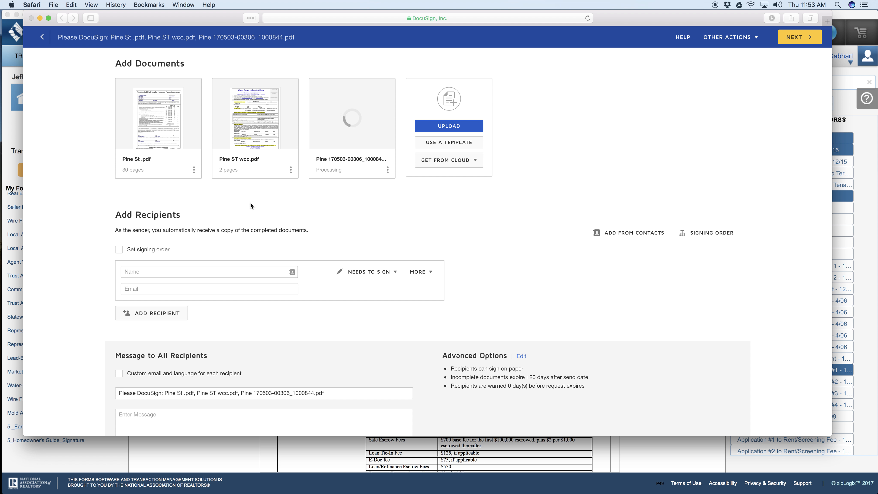
click(178, 274)
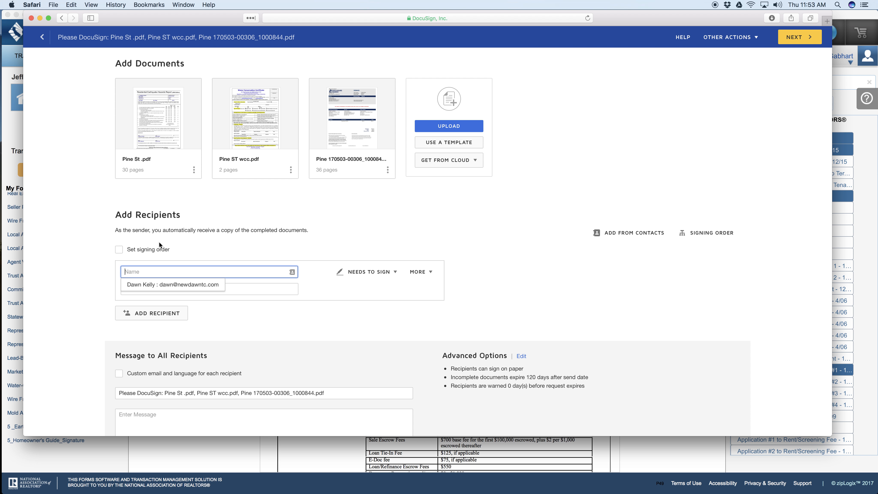
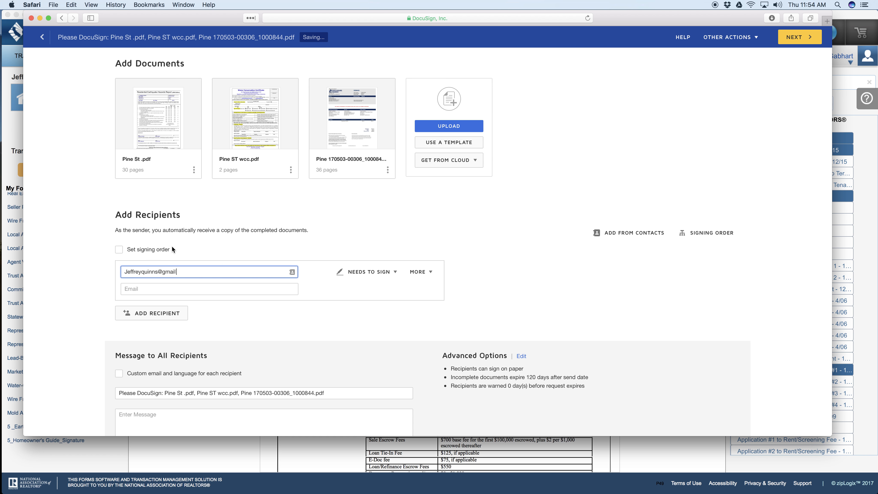
Step: Switch to Mail and search all mailboxes for the recipient's name, then clear the search
key(ctrl+Left)
click(708, 28)
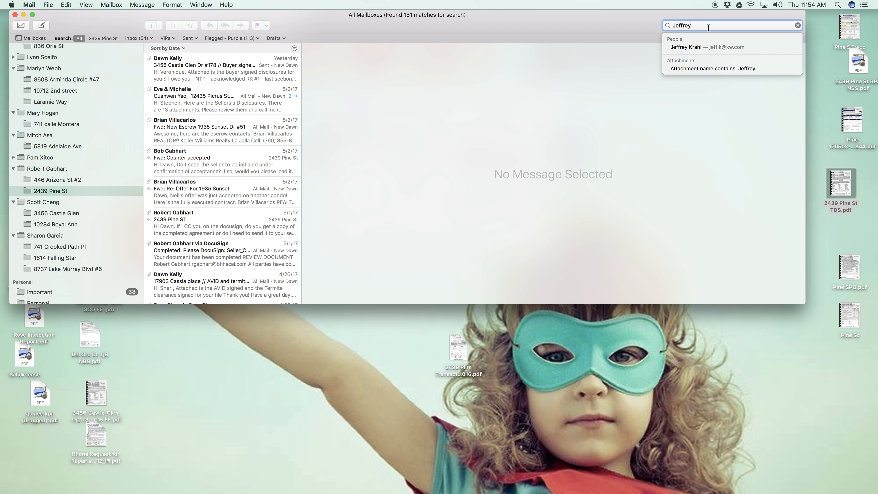
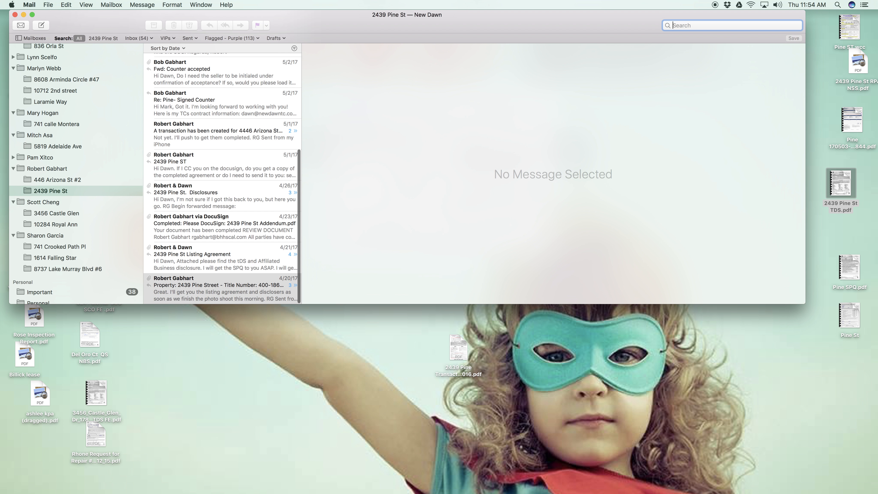
scroll(174, 157, up, 10)
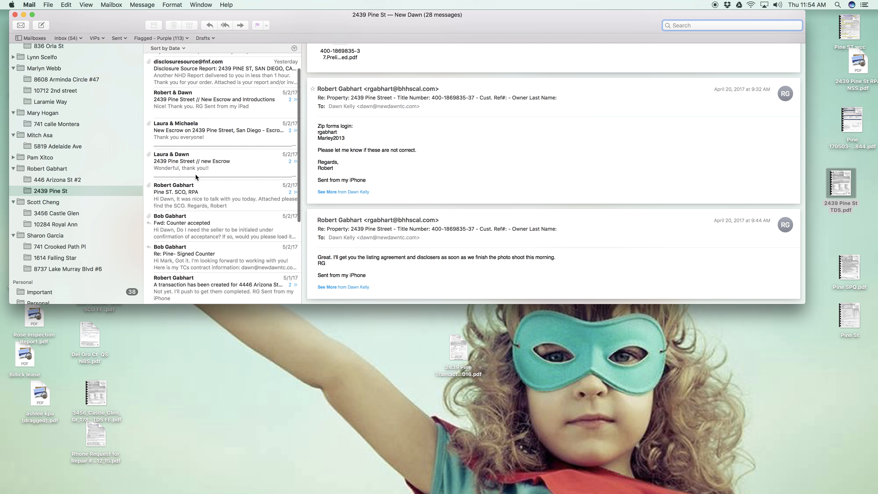
click(184, 64)
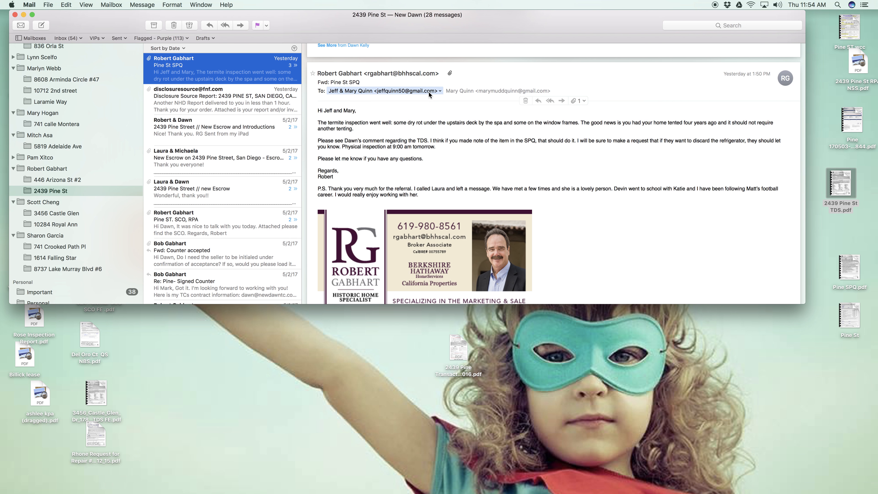
click(441, 91)
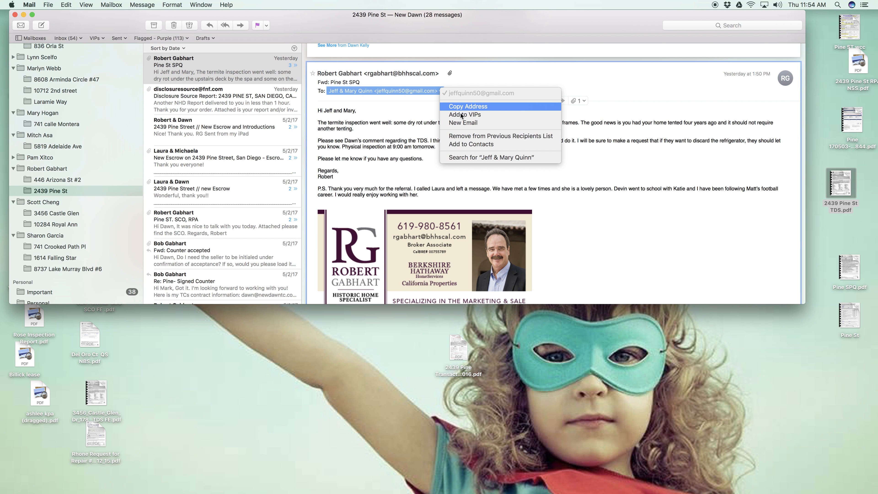
click(465, 107)
Step: Switch back to DocuSign, clear the first recipient's name field, and fill in the copied e-mail address and the recipient's full name
key(super+Tab)
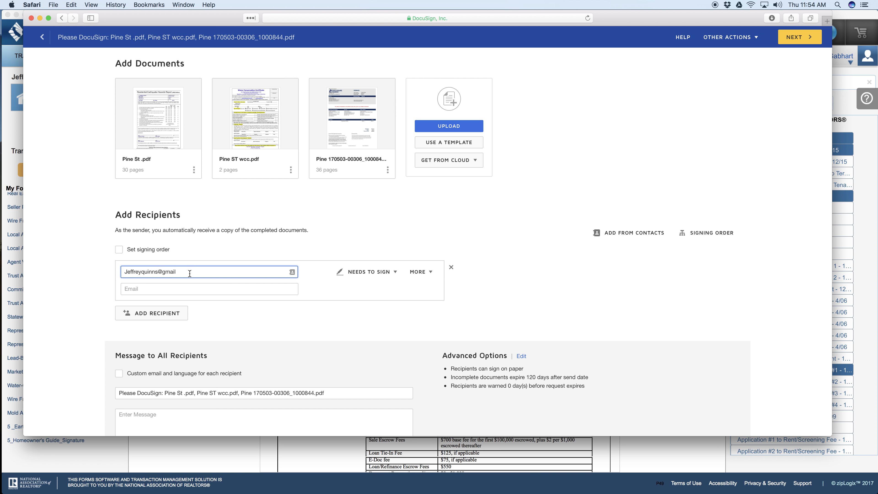
drag(189, 273, 41, 262)
key(BackSpace)
drag(221, 300, 232, 290)
click(232, 289)
key(super+v)
click(155, 272)
text(Jeffr)
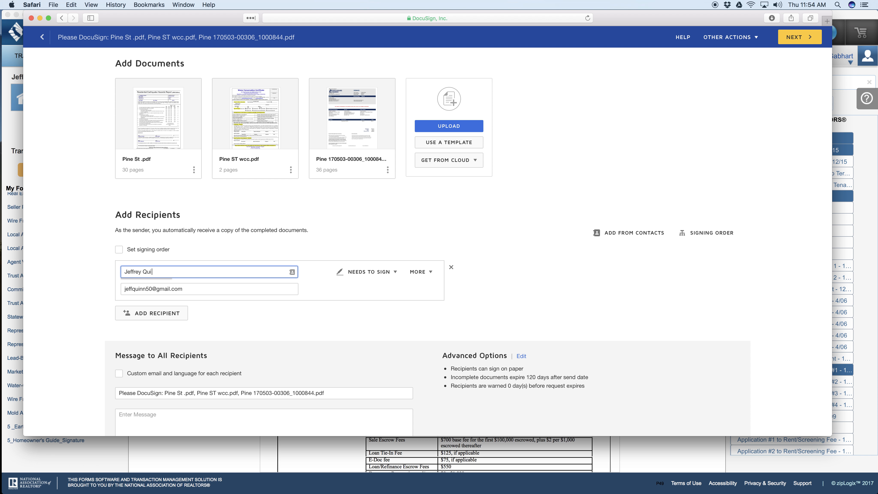
Step: Add a second recipient with the e-mail address copied from the other addressee of the Mail message, and enter that person's full name
click(136, 315)
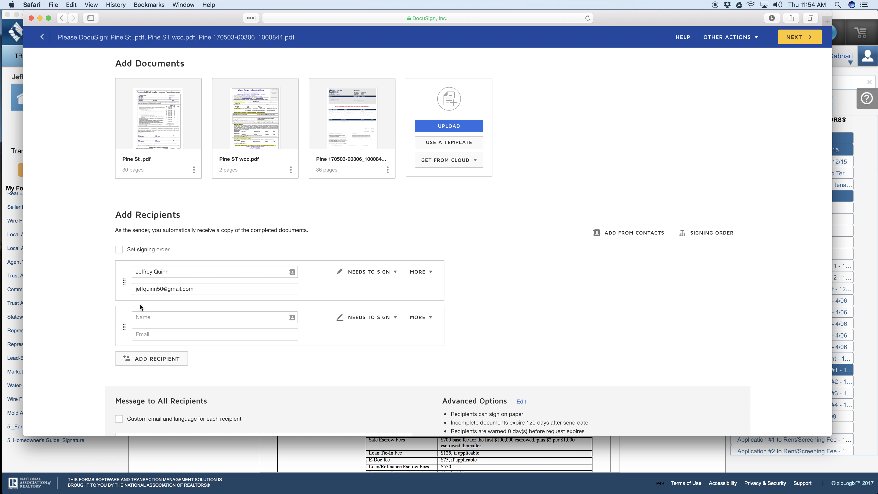
key(ctrl+Left)
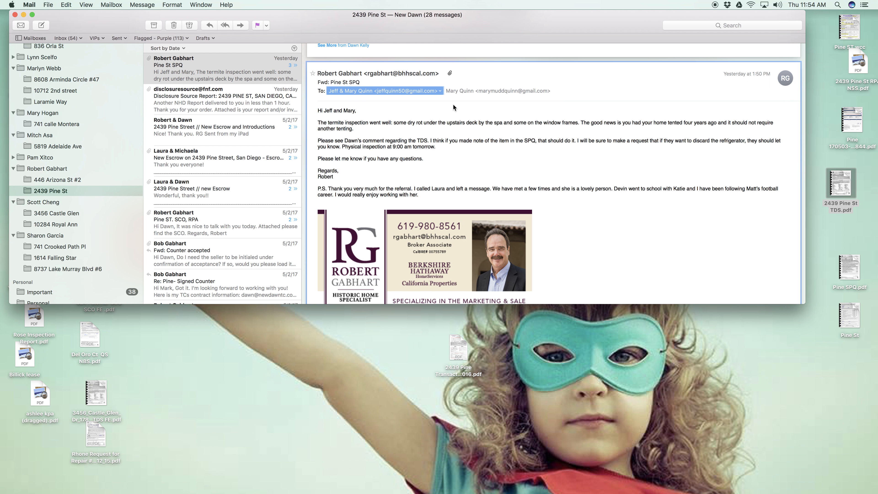
click(553, 91)
click(568, 108)
key(ctrl+Right)
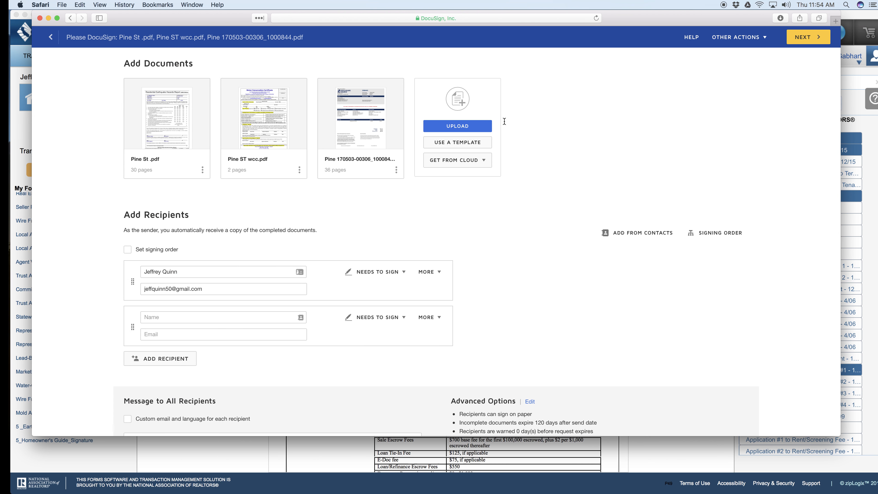
click(186, 334)
key(super+v)
click(172, 317)
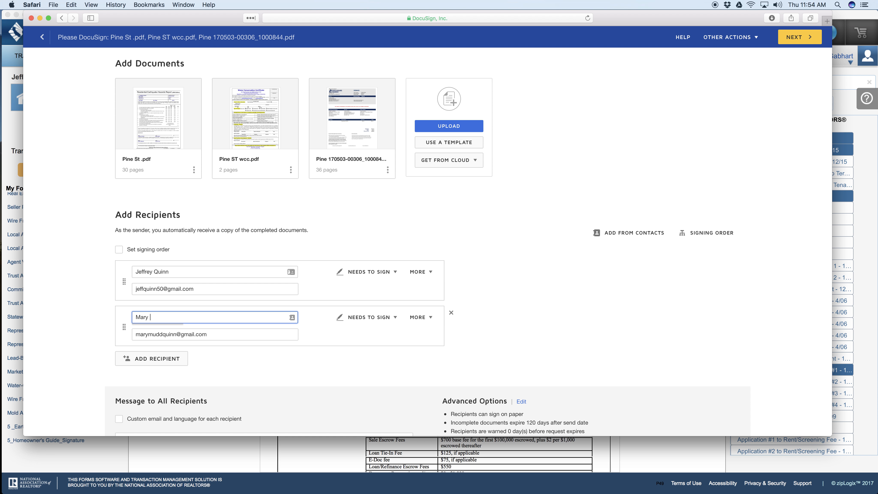
Step: Add a third recipient entry, then switch to Mail and copy the e-mail address of the message's sender
scroll(190, 308, down, 2)
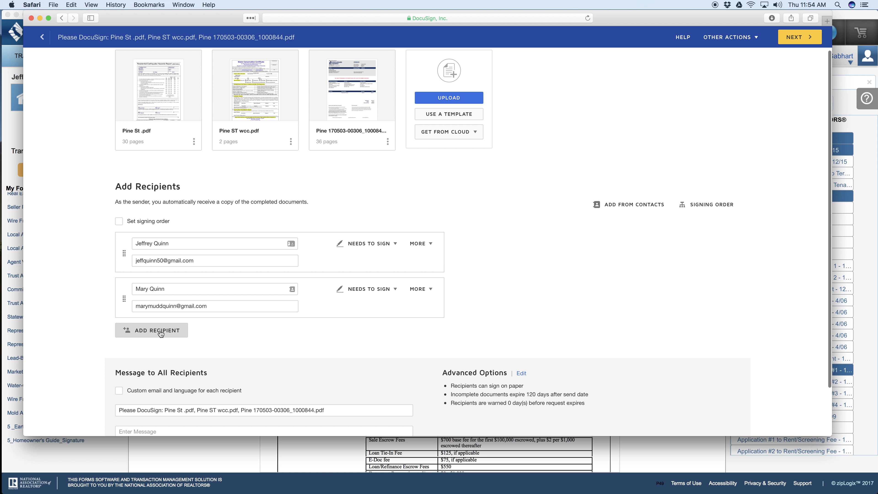
click(152, 331)
click(167, 334)
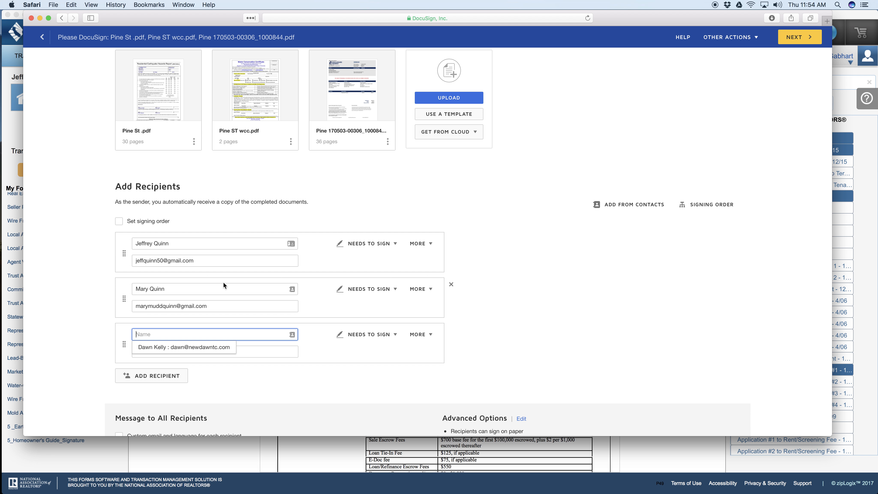
key(ctrl+Left)
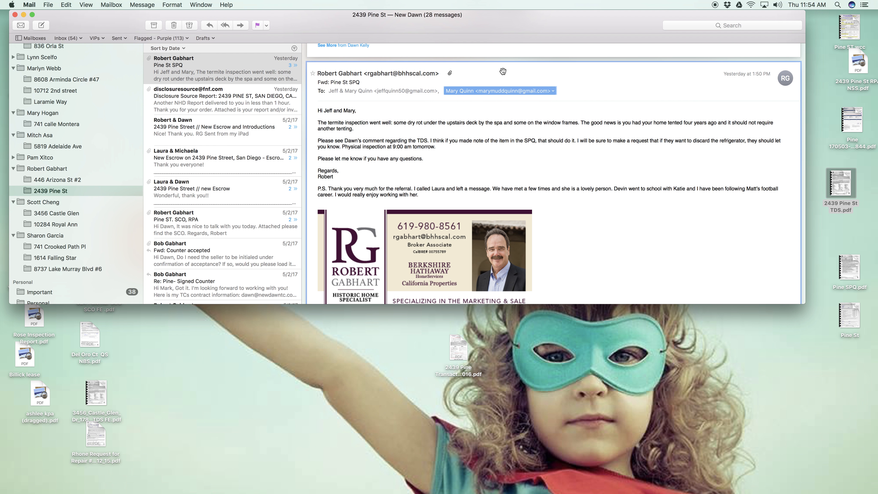
click(441, 73)
click(448, 89)
Step: Return to DocuSign and fill in the third recipient's copied e-mail address and full name
key(ctrl+Right)
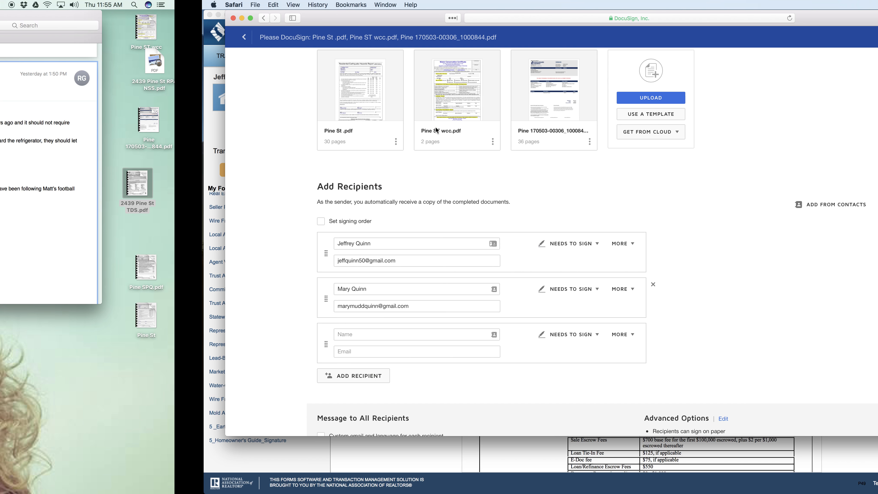
click(172, 352)
key(super+v)
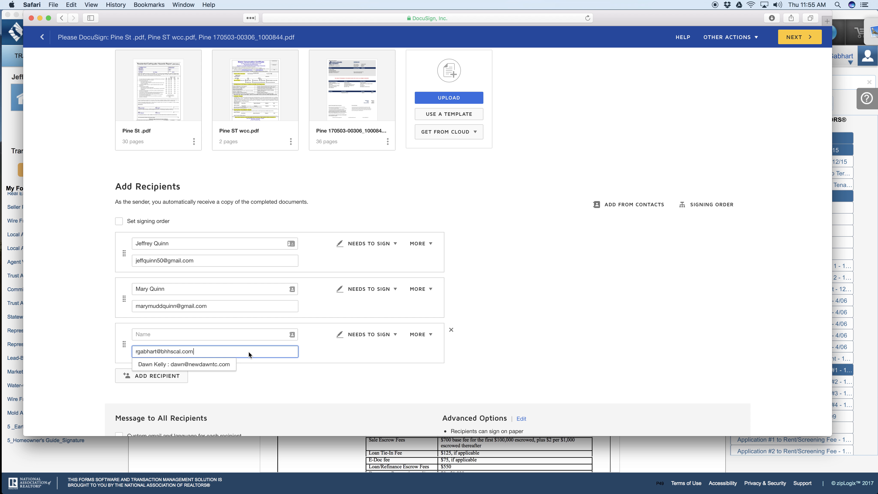
click(202, 335)
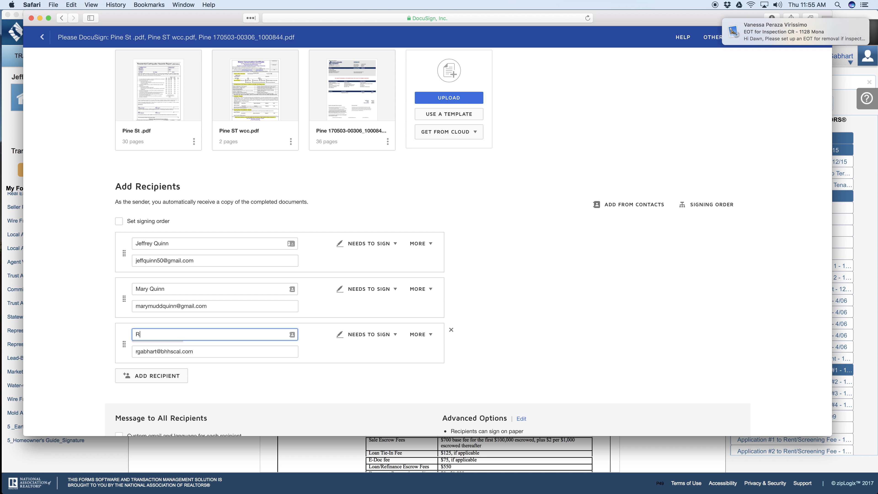
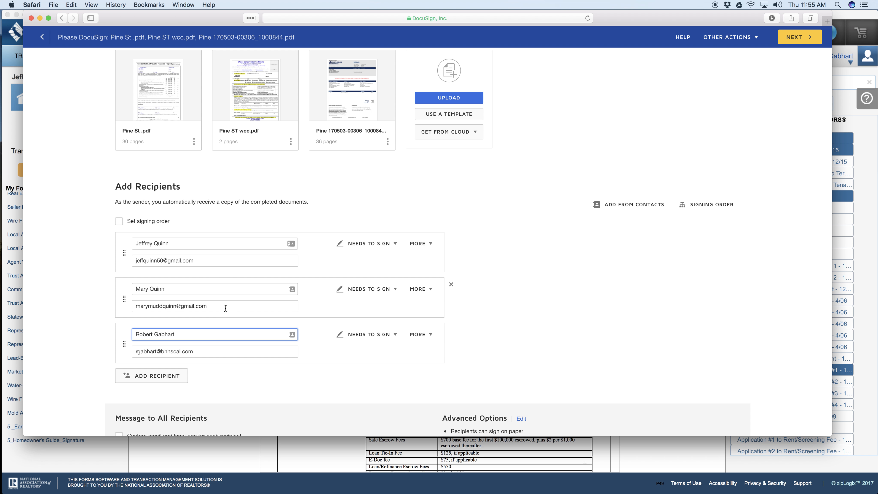
Step: Replace the file names after "Please DocuSign:" in the e-mail subject with the property's street address and "// Seller Disclosures to sign"
scroll(225, 307, down, 5)
click(165, 352)
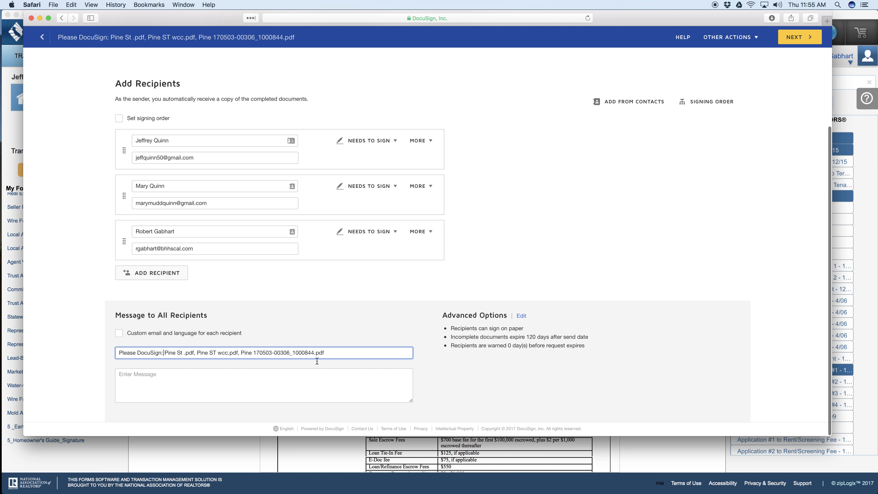
key(super+shift+Right)
key(BackSpace)
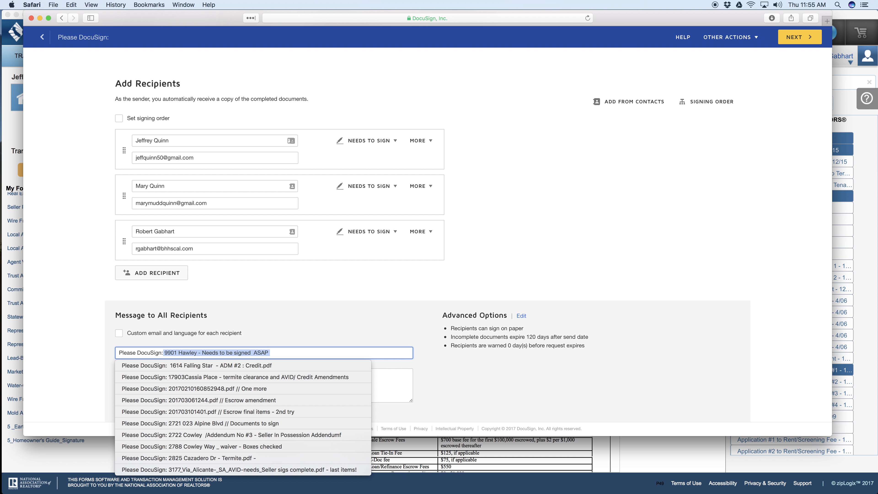
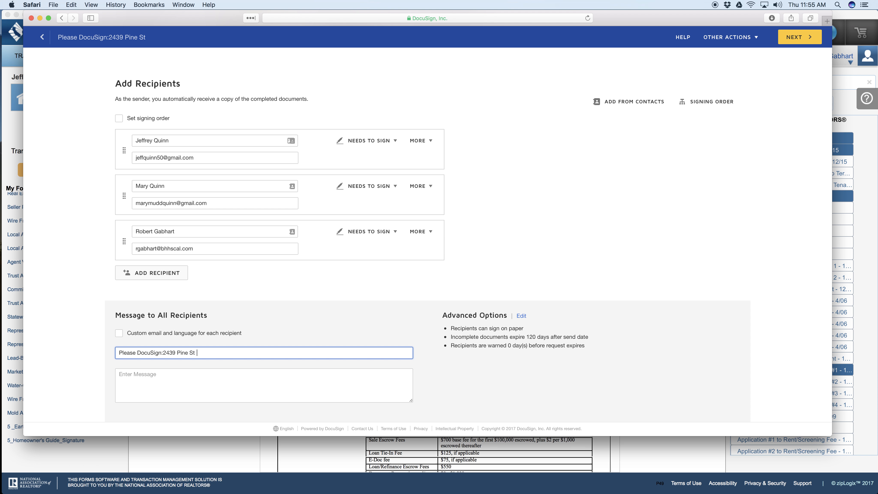
click(163, 352)
text(/)
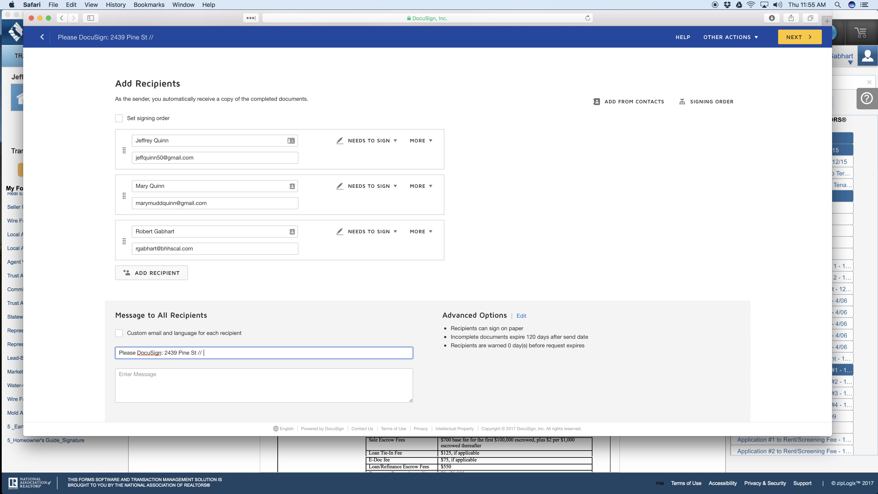
text(/ Seller)
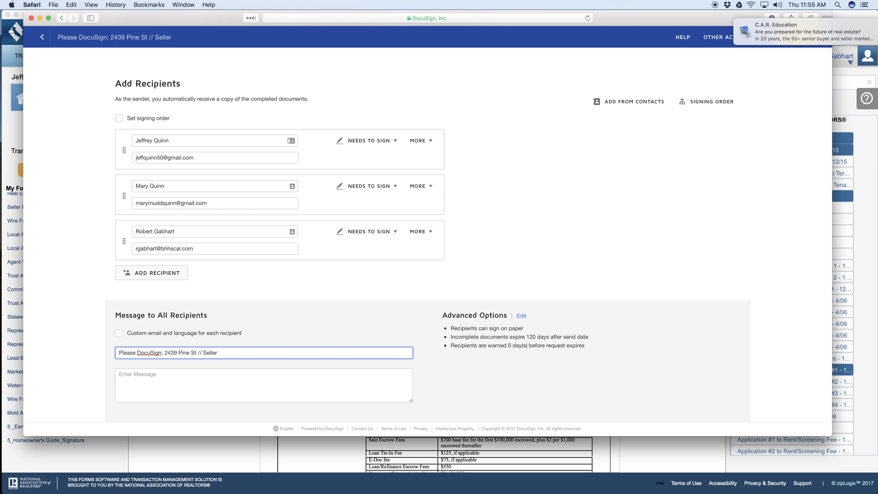
text( Disclosures to )
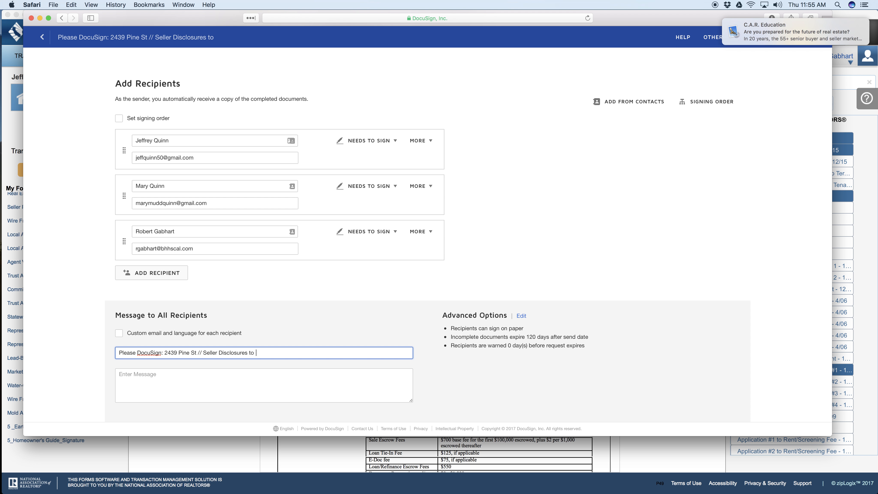
text(sign)
key(Tab)
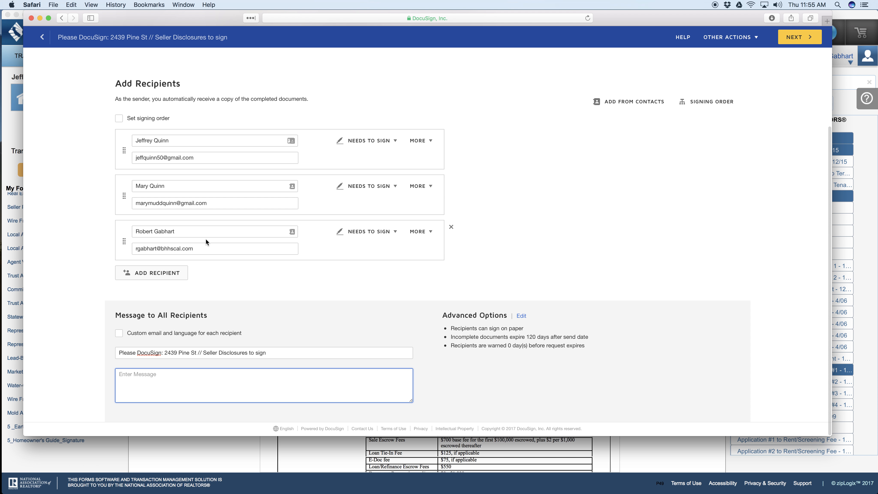
Step: Copy the last two template paragraphs of the "Notes for docusign" note from Notes into the DocuSign message to all recipients
mouse_move(0, 175)
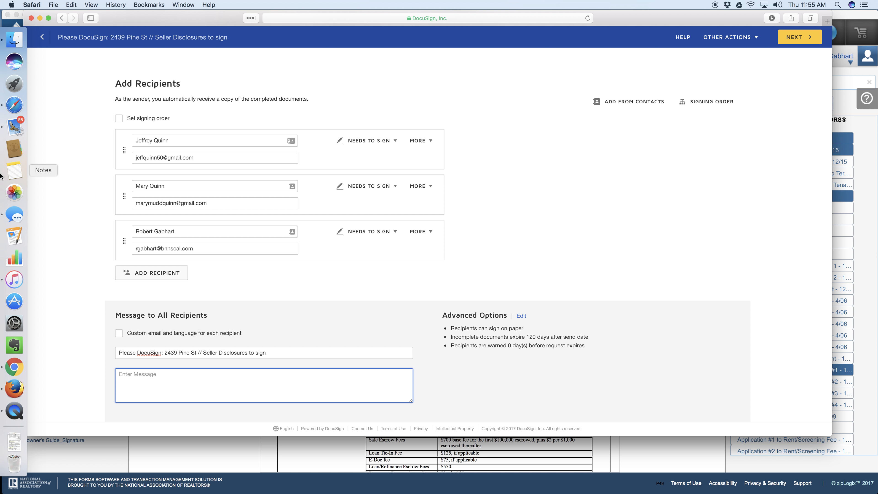
click(12, 169)
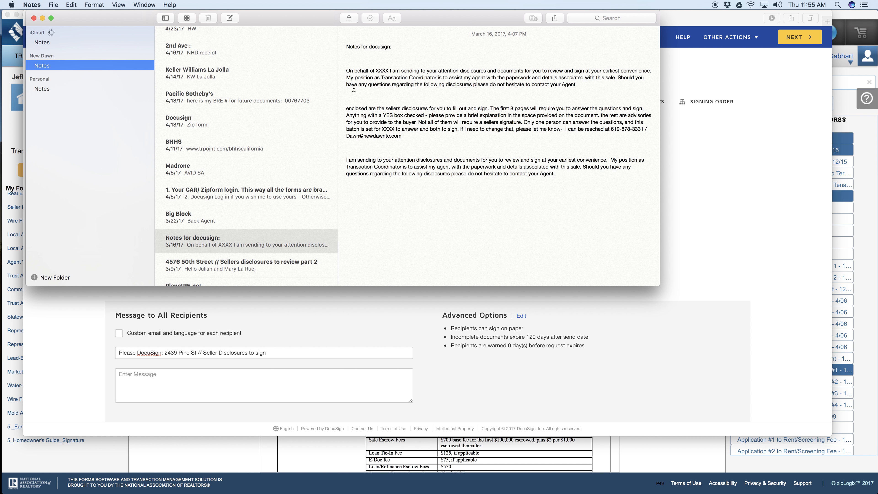
drag(346, 108, 600, 192)
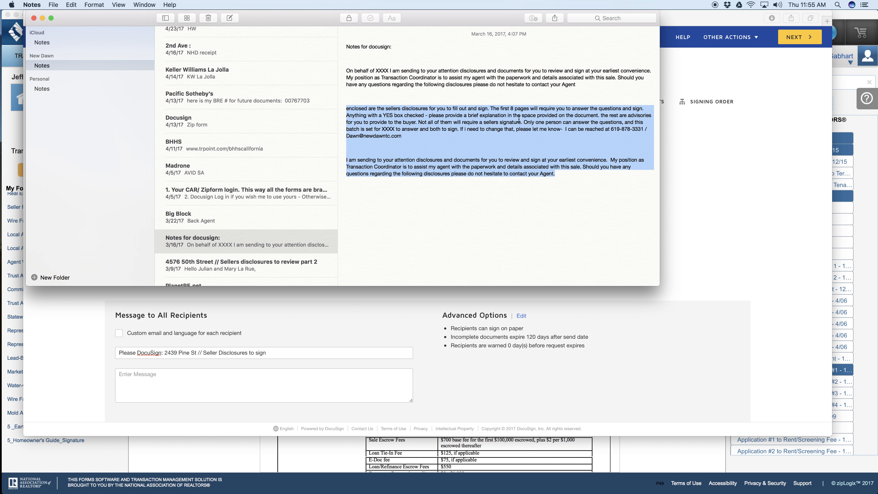
click(343, 392)
key(super+v)
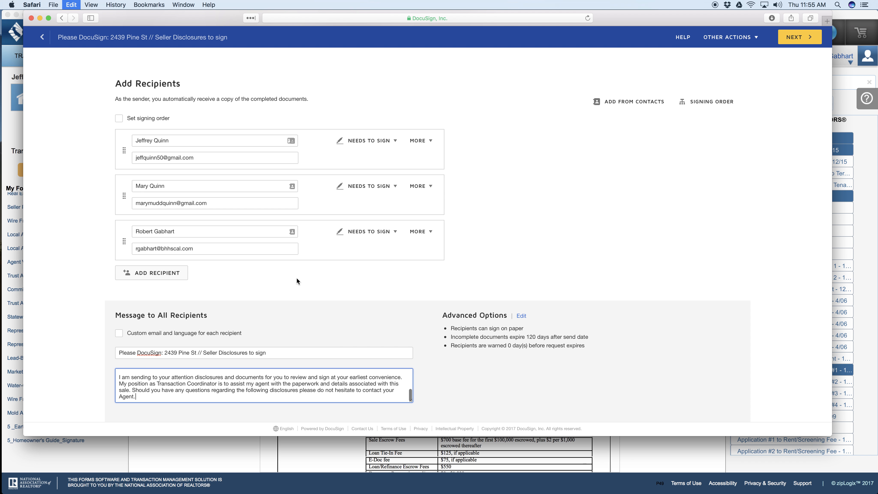
click(121, 372)
text(Hello Jeff and Mary,)
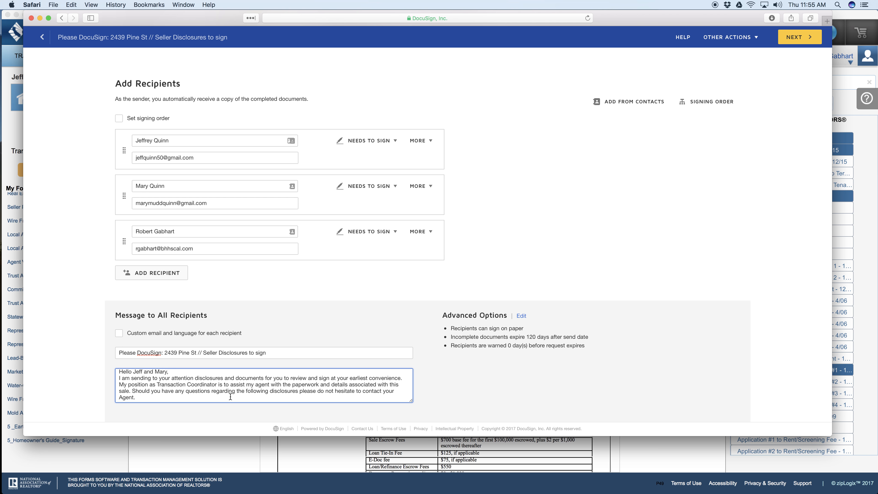
scroll(294, 380, down, 1)
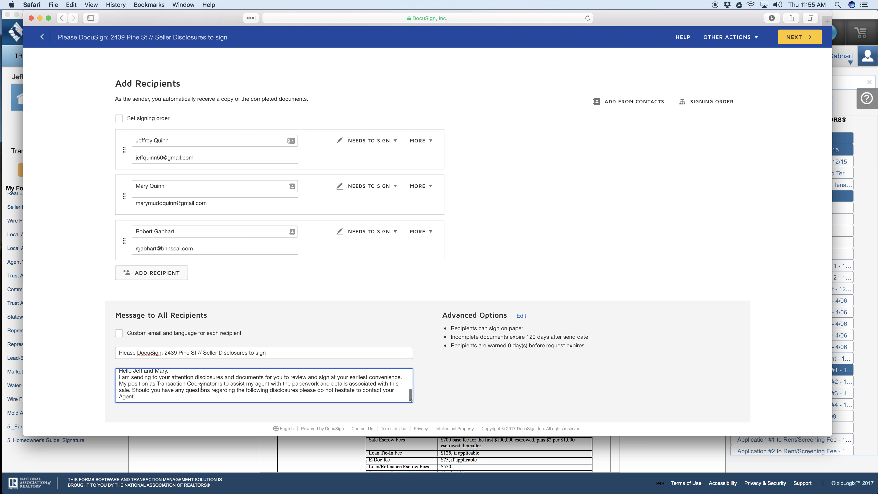
scroll(202, 387, up, 3)
drag(175, 388, 120, 381)
key(BackSpace)
Step: Insert a "Hello" greeting with the two sellers' first names on its own line at the start of the message
scroll(121, 379, up, 4)
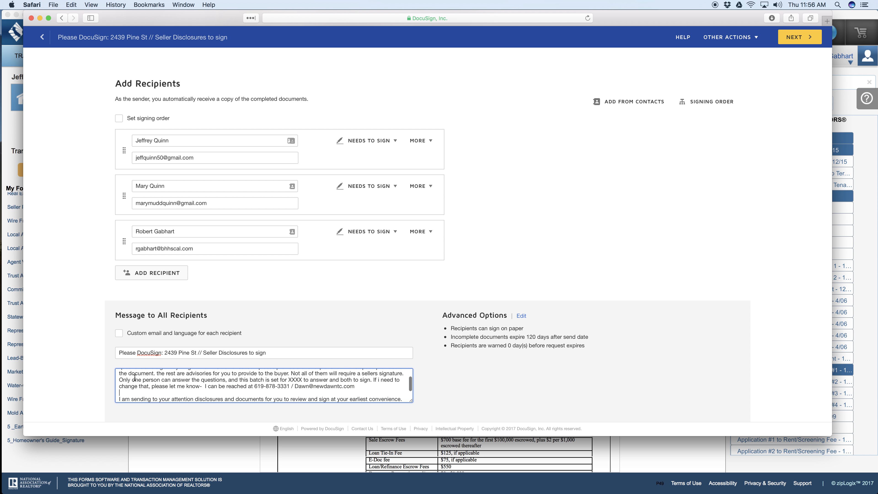
click(117, 368)
text(Hello Jeff and)
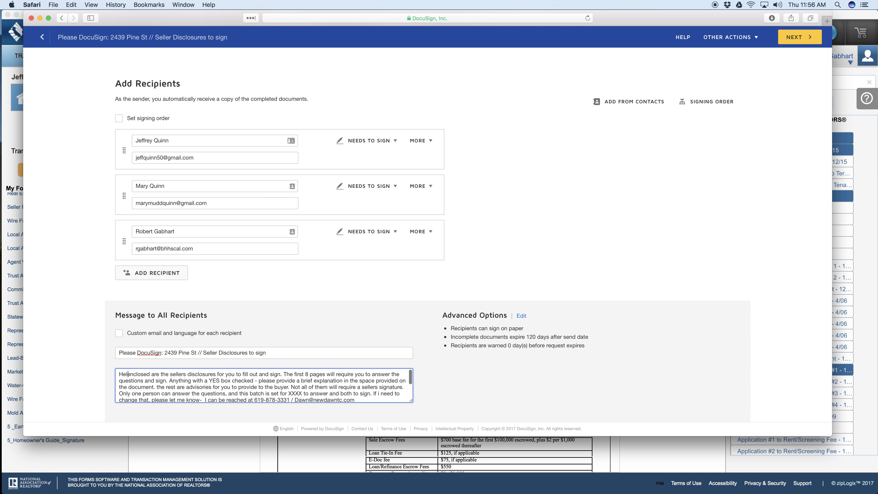
text( Ma)
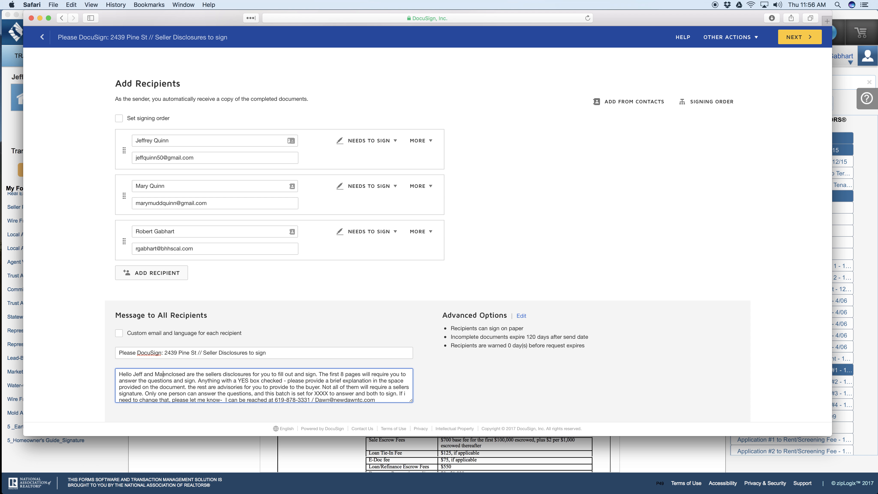
text(ry,)
key(Return)
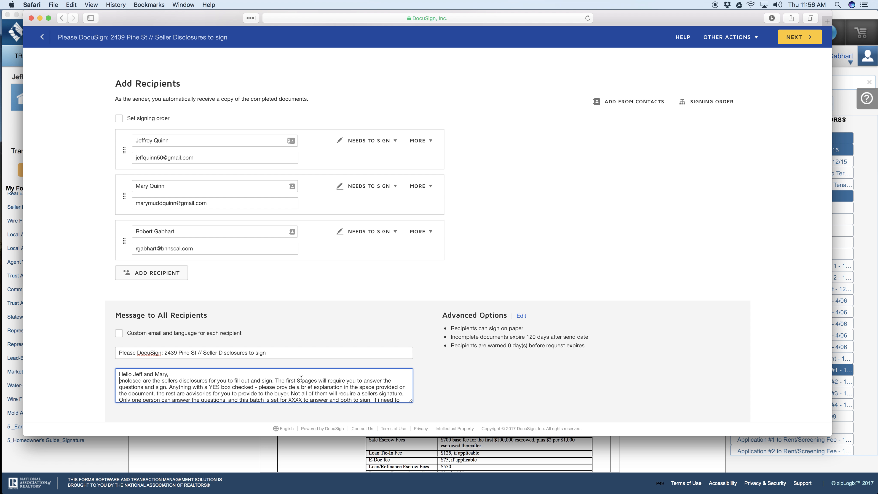
Step: Change the number of pages that require answers to 3 in the message's first sentences
scroll(481, 248, up, 3)
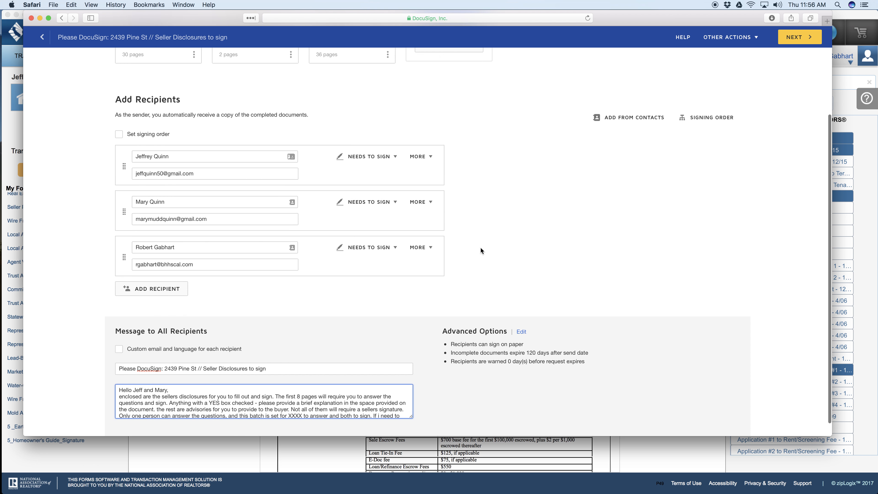
scroll(459, 264, down, 2)
key(BackSpace)
key(BackSpace)
text(3)
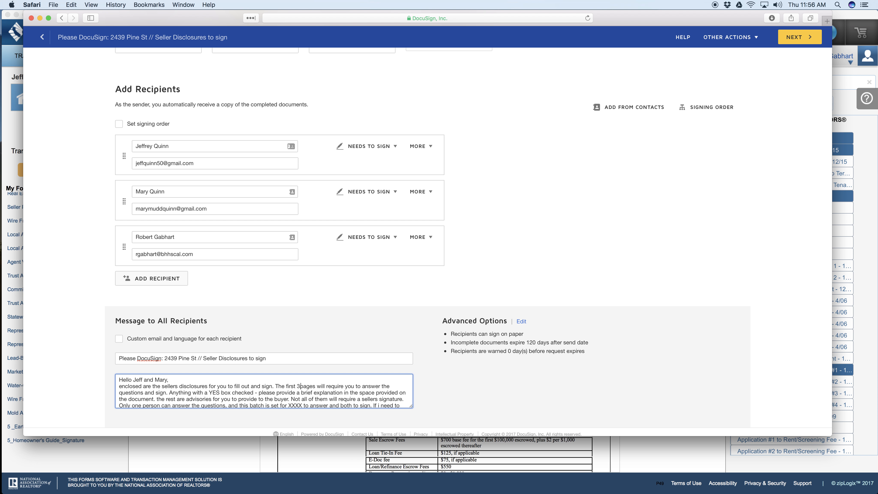
Step: Delete the sentence about giving a brief explanation for anything with a YES box checked from the message
scroll(358, 369, down, 1)
scroll(173, 377, down, 1)
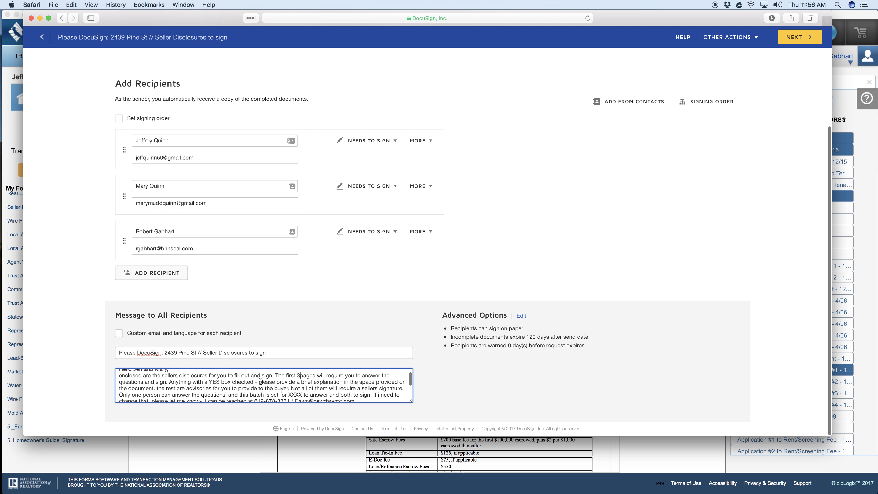
mouse_move(169, 382)
mouse_down()
mouse_move(408, 390)
mouse_move(154, 388)
mouse_up()
key(BackSpace)
key(BackSpace)
key(BackSpace)
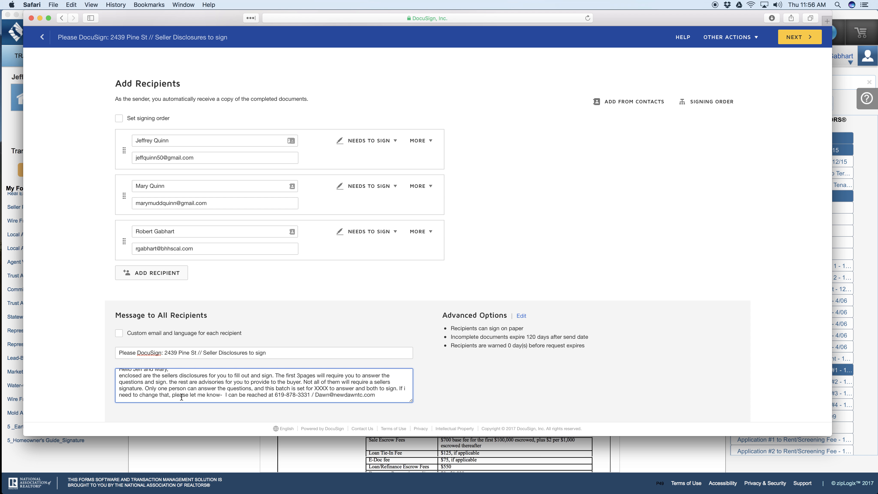
Step: Replace the XXXX placeholder in the message to all recipients with the first name of the seller who answers the questions
click(328, 387)
key(BackSpace)
key(BackSpace)
key(BackSpace)
key(BackSpace)
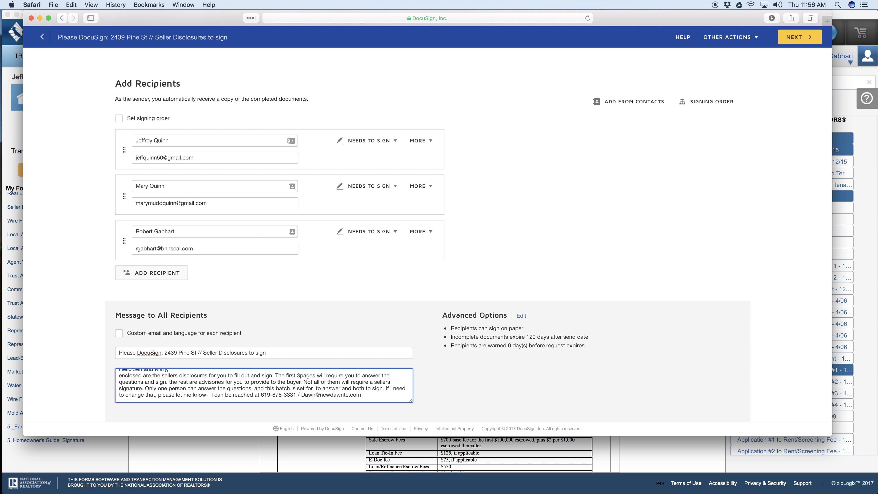
text(Jeff)
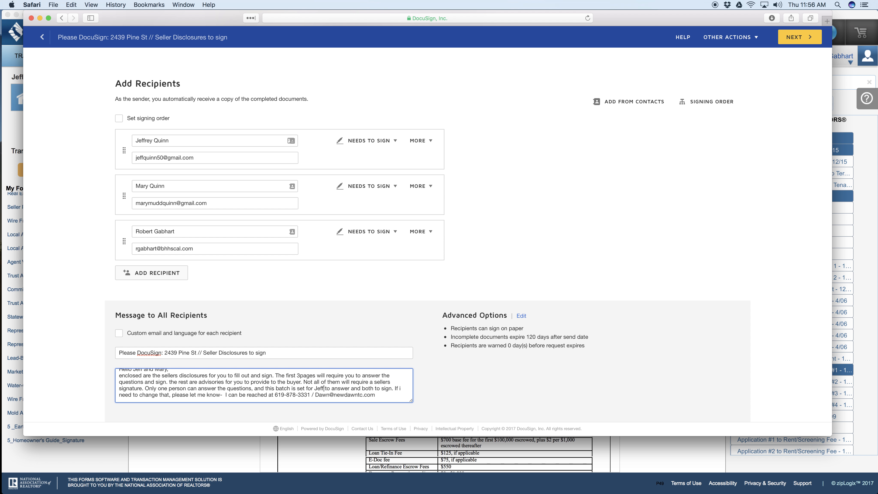
scroll(331, 393, down, 3)
scroll(379, 390, up, 5)
scroll(182, 385, down, 3)
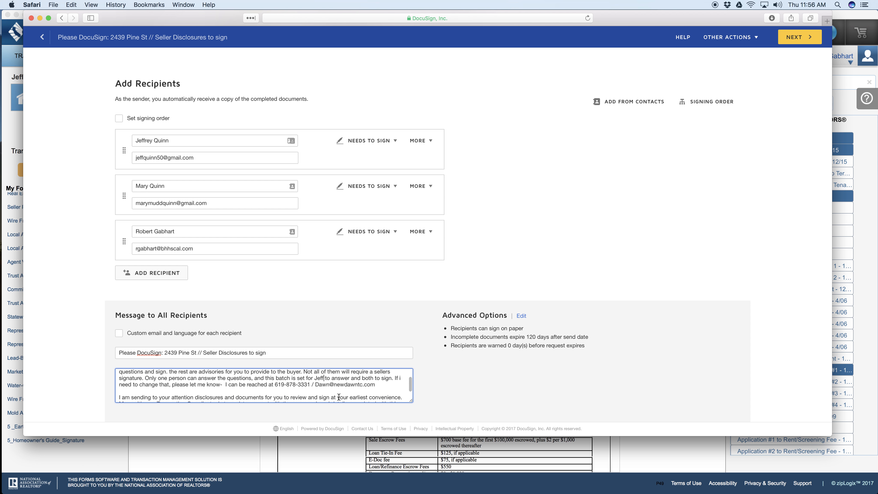
scroll(360, 393, down, 3)
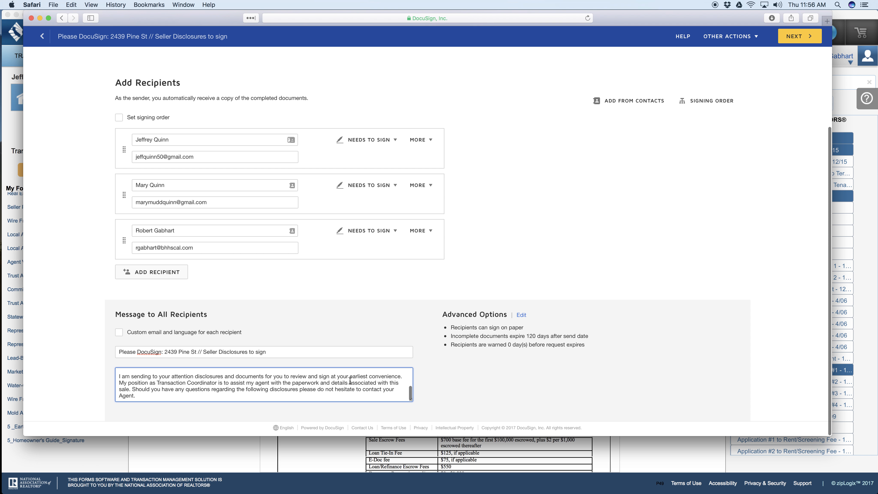
scroll(325, 380, up, 8)
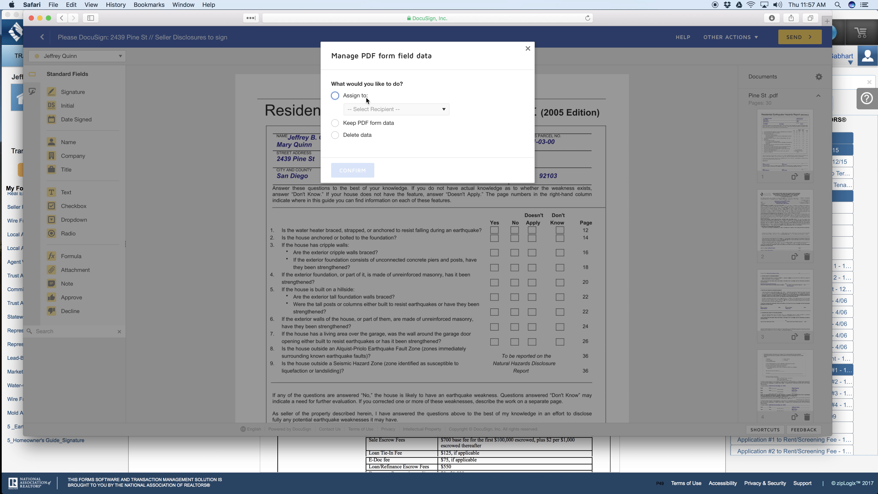
Step: Choose to keep the PDF form data for the uploaded document's form fields
click(335, 123)
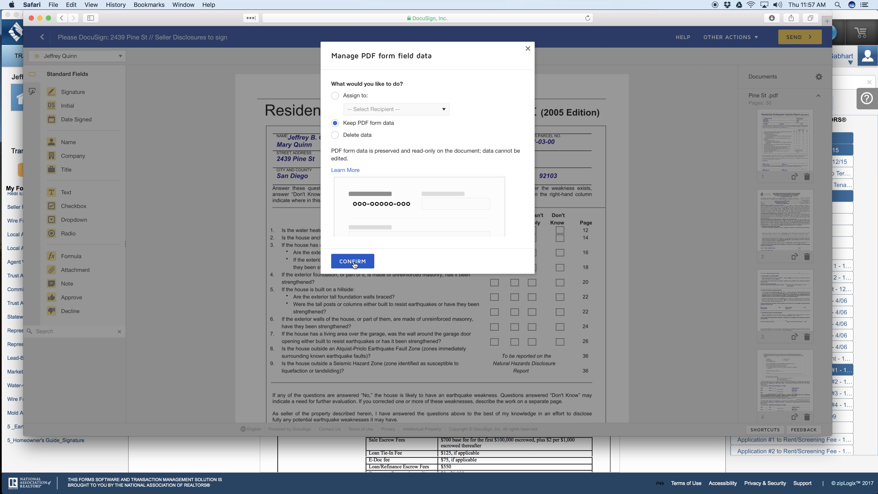
click(352, 261)
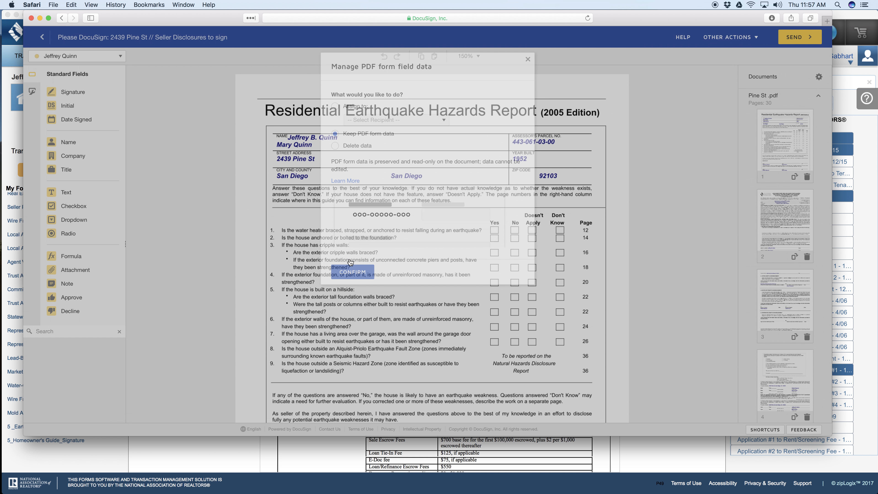
scroll(350, 262, down, 4)
scroll(351, 262, down, 1)
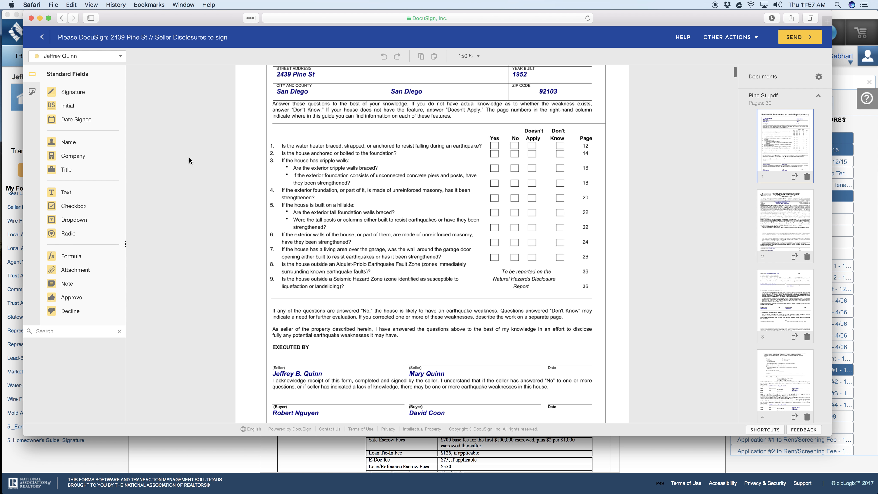
drag(172, 235, 494, 144)
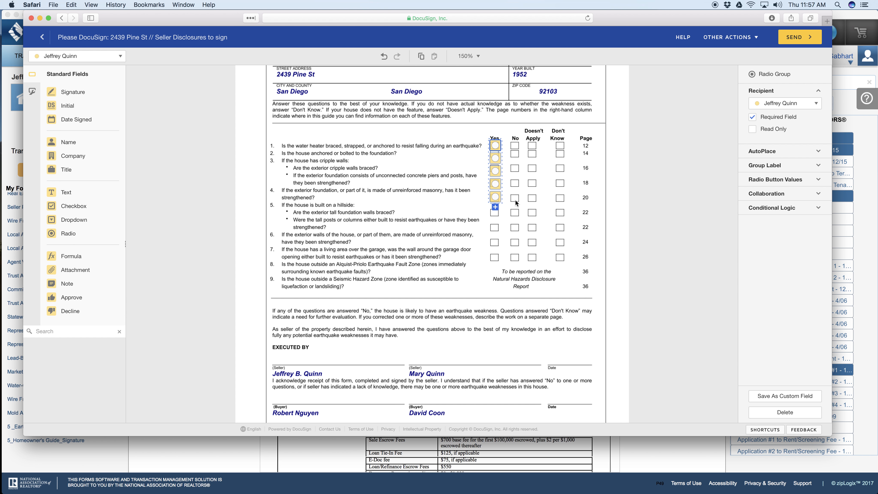
mouse_move(500, 202)
mouse_down()
mouse_move(535, 186)
mouse_move(527, 198)
mouse_move(496, 199)
mouse_up()
key(Delete)
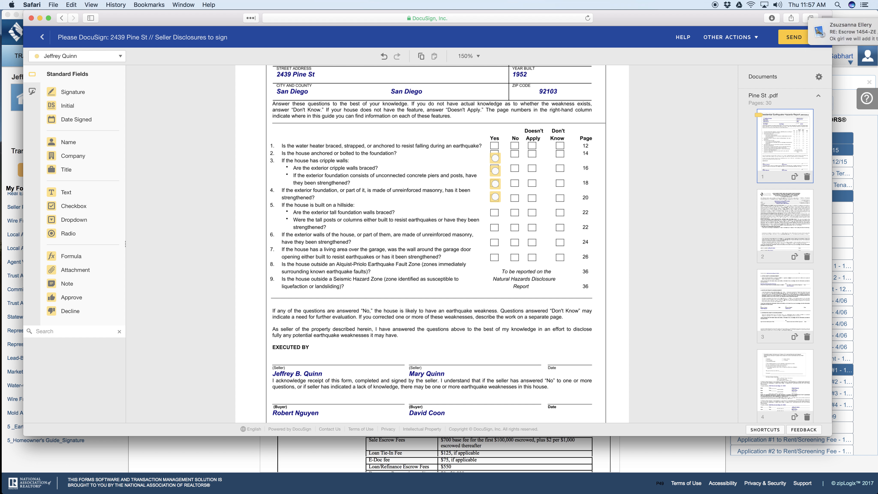
click(498, 157)
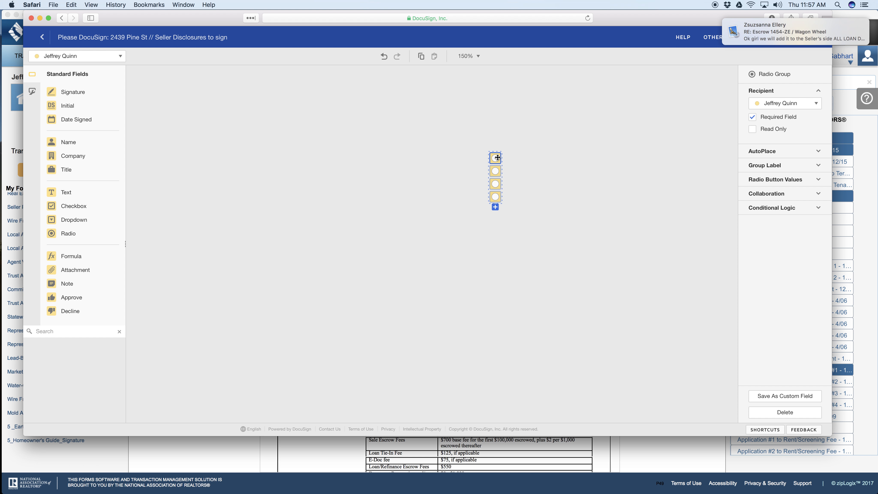
key(Delete)
click(496, 172)
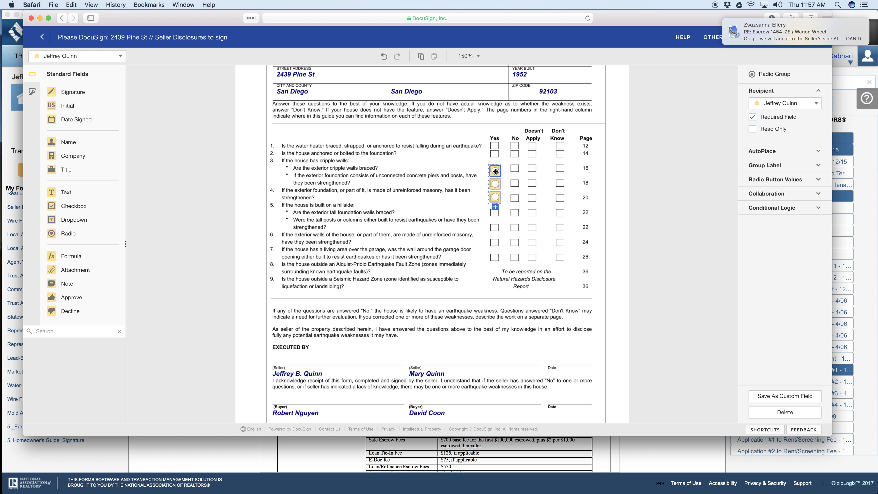
key(Delete)
click(495, 184)
key(Delete)
click(495, 196)
key(Delete)
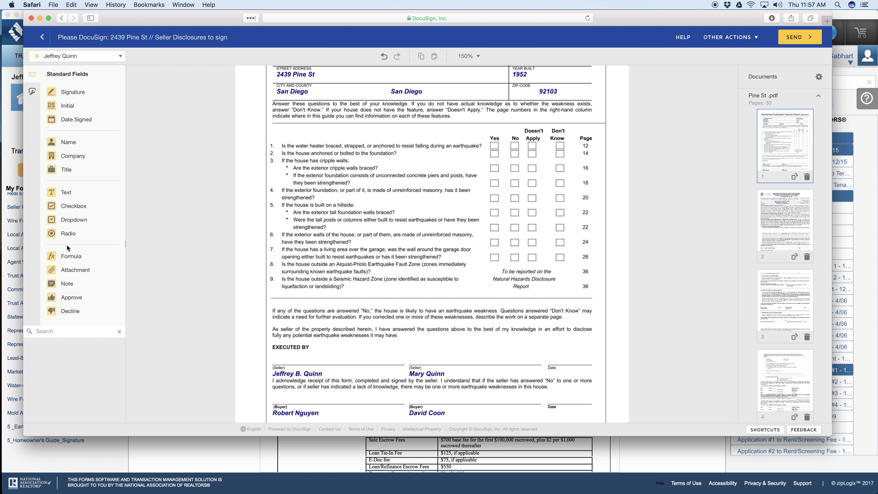
drag(69, 234, 513, 136)
click(769, 166)
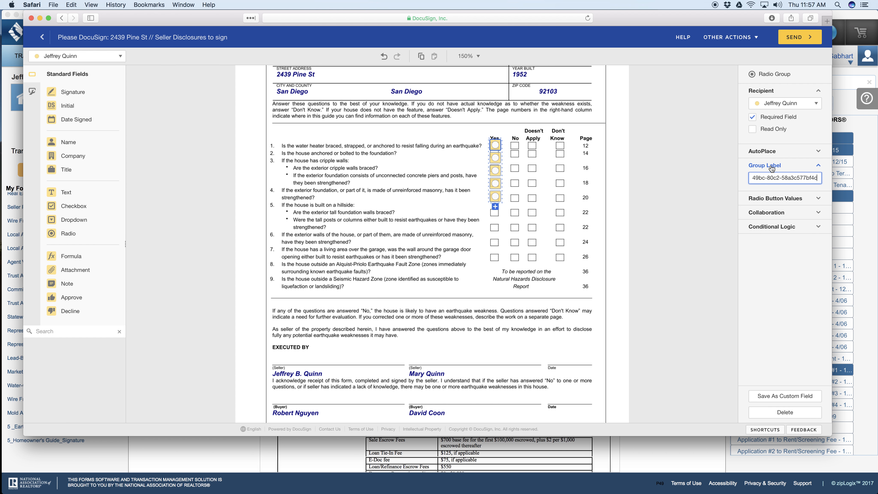
click(766, 155)
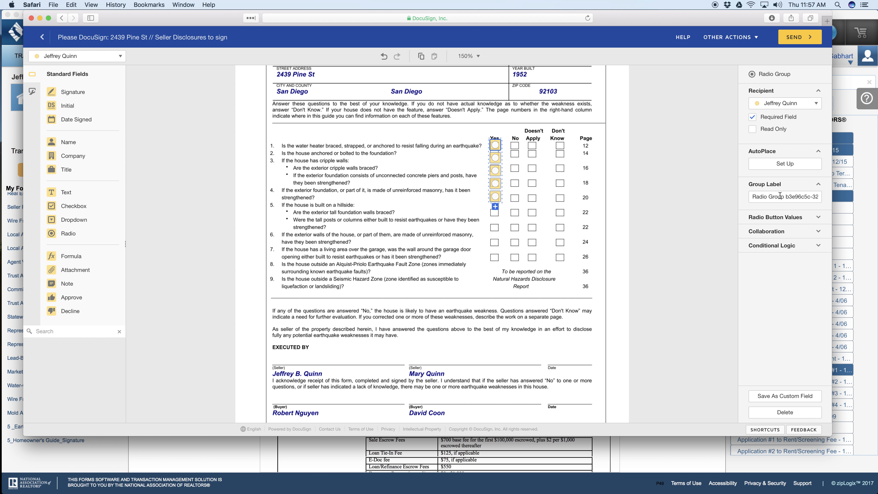
click(761, 217)
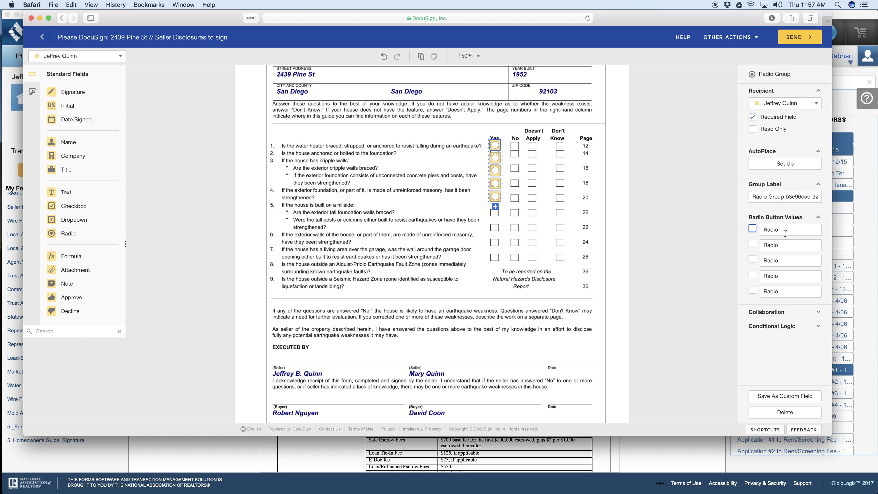
click(774, 313)
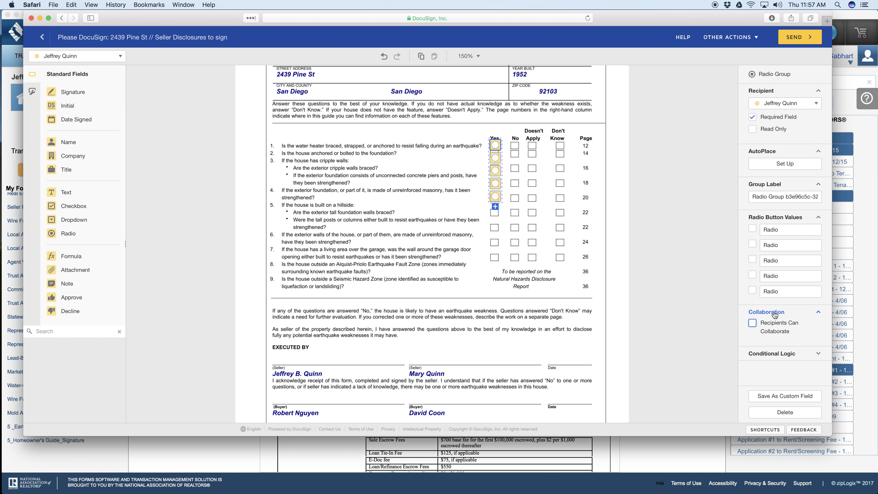
double_click(777, 362)
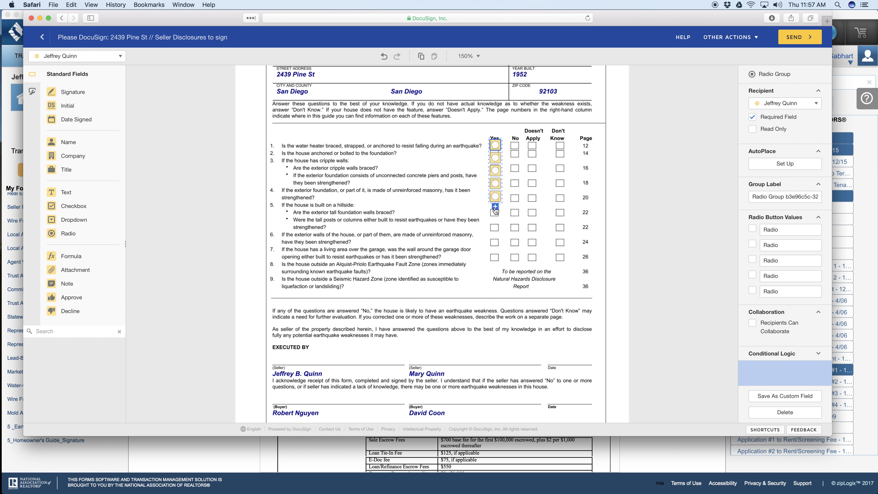
click(495, 208)
click(495, 143)
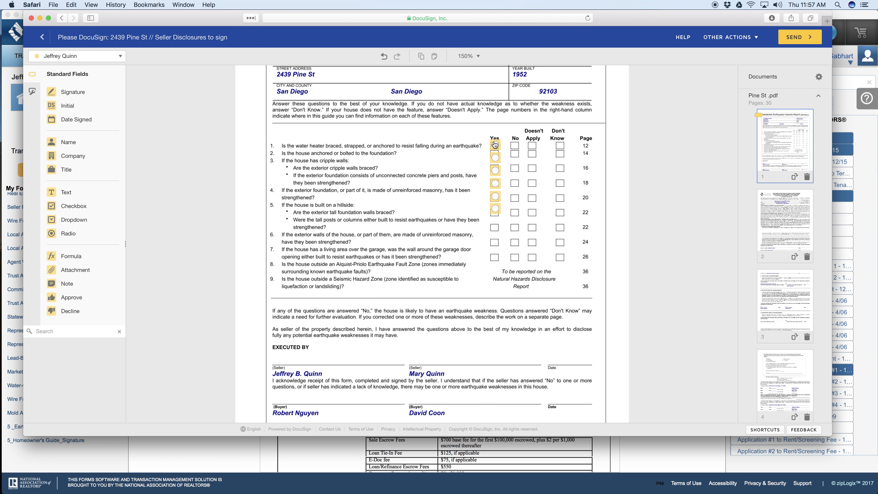
drag(489, 128, 492, 214)
key(Delete)
key(Delete)
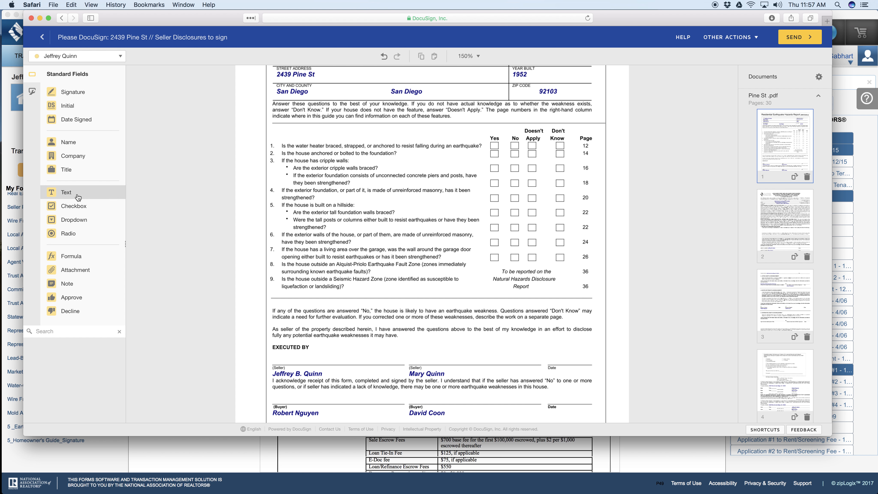
Step: Place checkbox fields for the first seller on question 1's Yes, No, Doesn't Apply and Don't Know boxes in the earthquake report
drag(52, 203, 492, 145)
drag(62, 205, 507, 145)
drag(61, 206, 527, 144)
drag(64, 207, 556, 144)
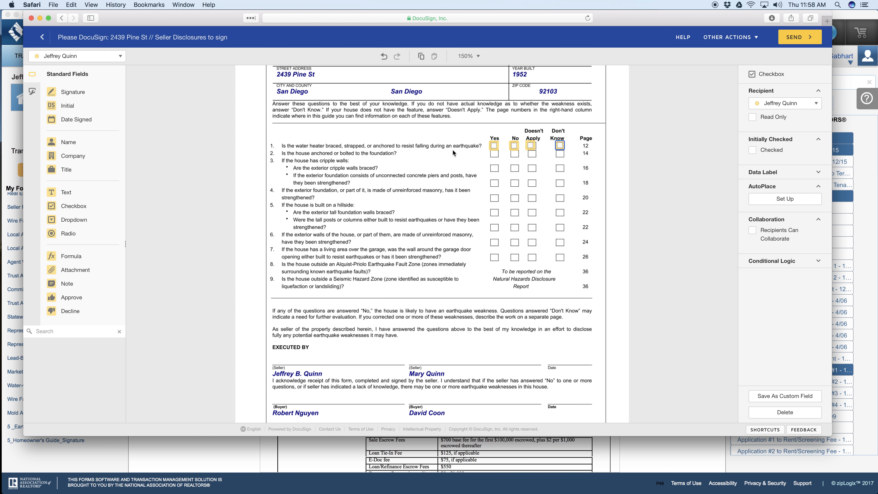
Step: Duplicate question 1's four checkbox fields onto the boxes of question 2 and the first cripple walls item of question 3
drag(478, 138, 567, 153)
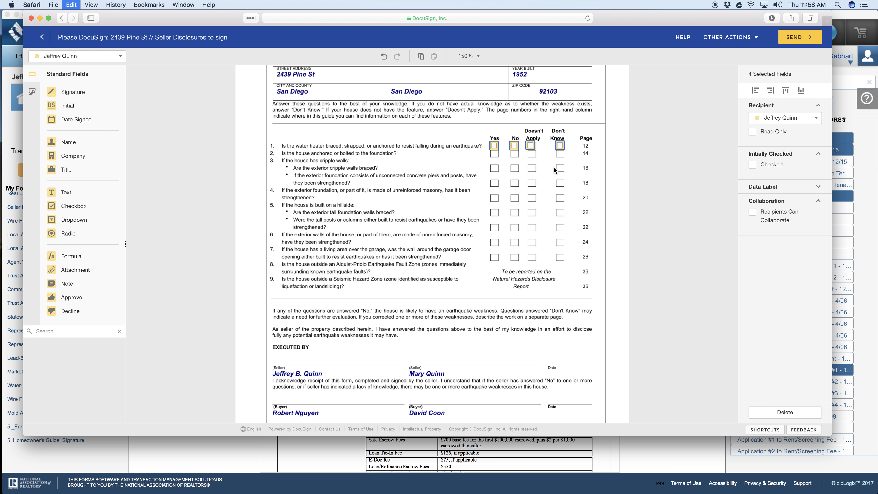
drag(477, 129, 570, 155)
right_click(483, 166)
click(496, 232)
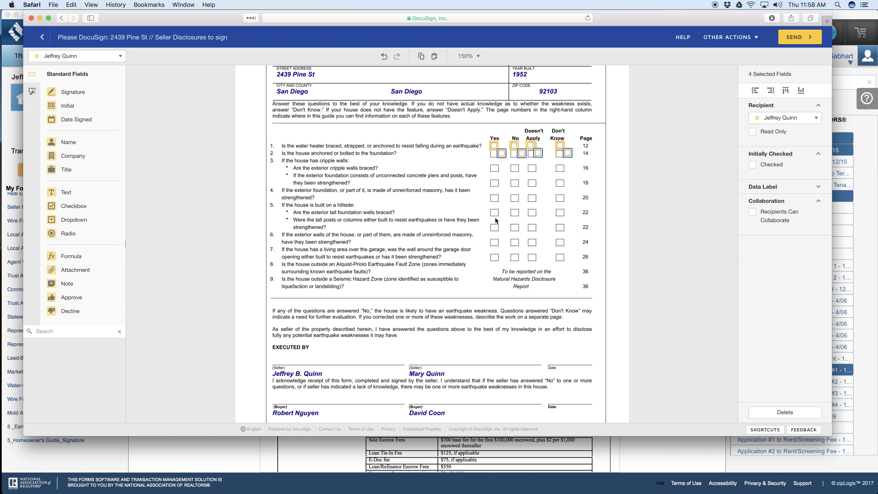
drag(500, 155, 493, 171)
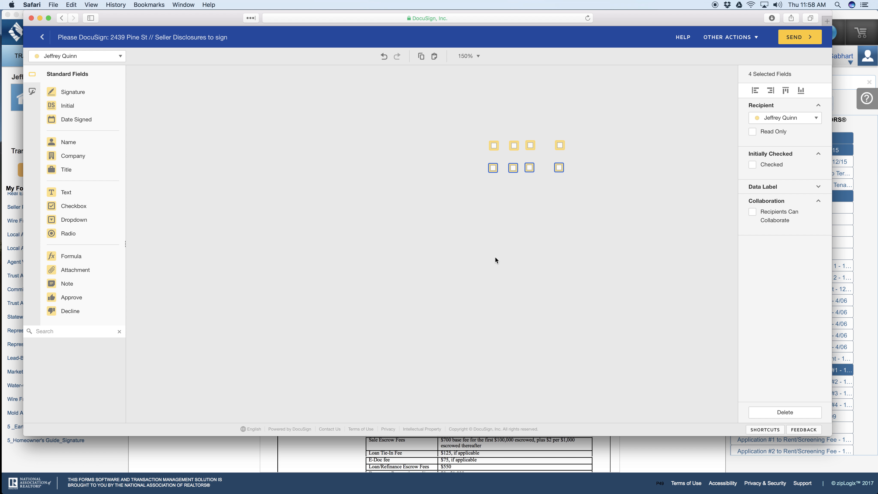
right_click(476, 155)
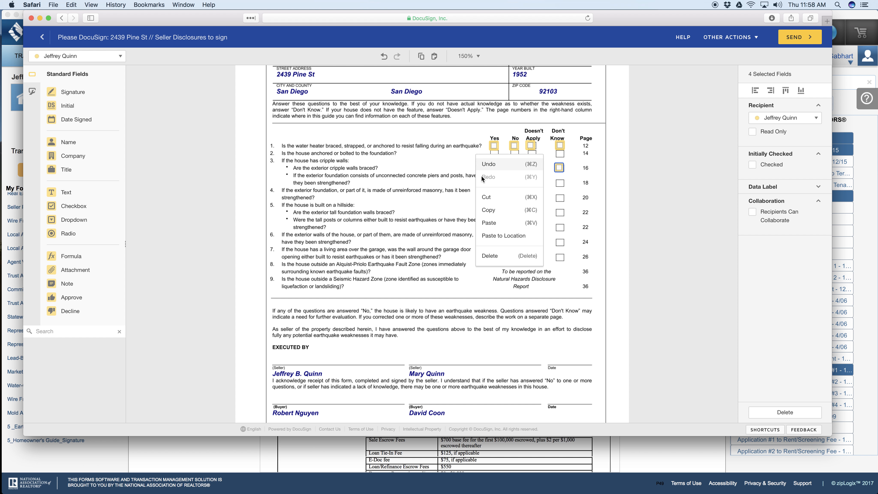
click(491, 225)
drag(508, 162, 494, 156)
Step: Paste further sets of four checkbox fields onto the boxes of question 3's second cripple walls item and question 4
right_click(477, 190)
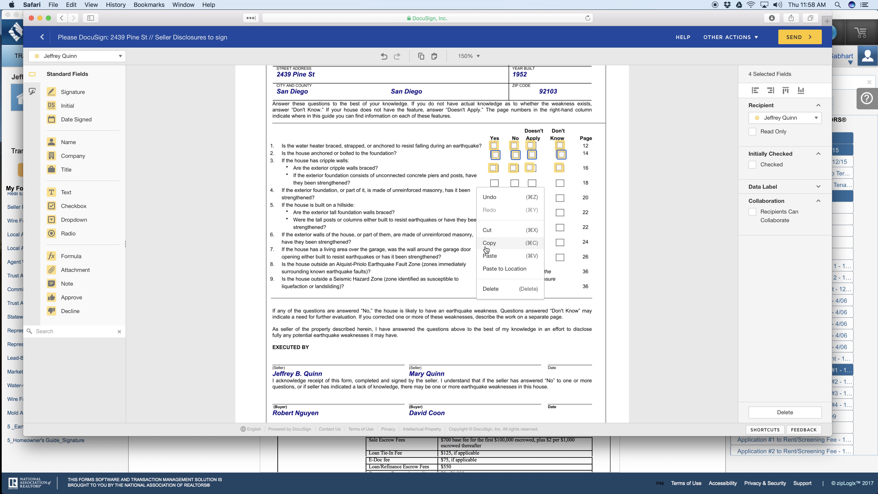
click(495, 257)
drag(517, 174, 496, 187)
right_click(479, 193)
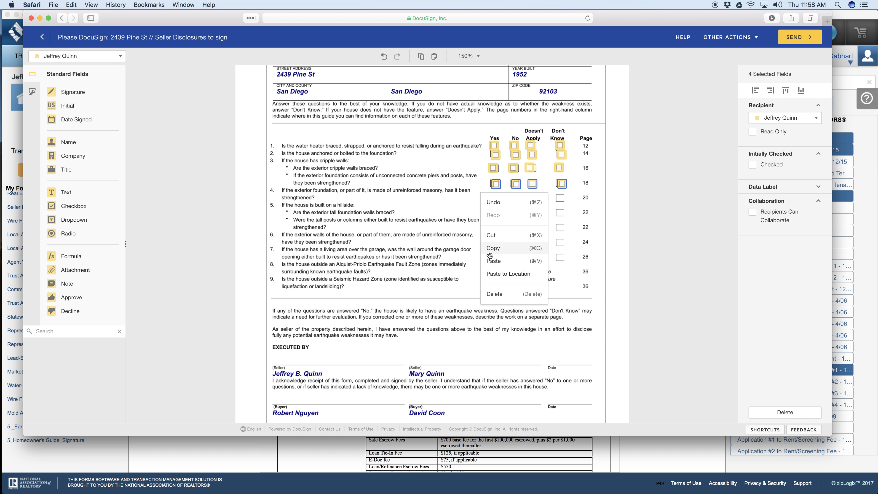
click(494, 261)
drag(524, 178, 492, 200)
Step: Paste two more sets of four checkbox fields onto the boxes of question 5's two hillside items
right_click(476, 215)
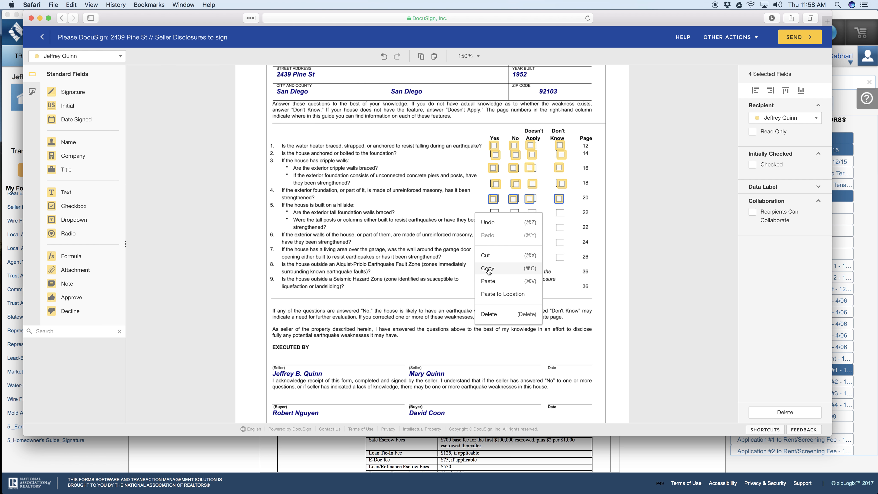
click(484, 284)
drag(534, 184, 499, 215)
right_click(469, 234)
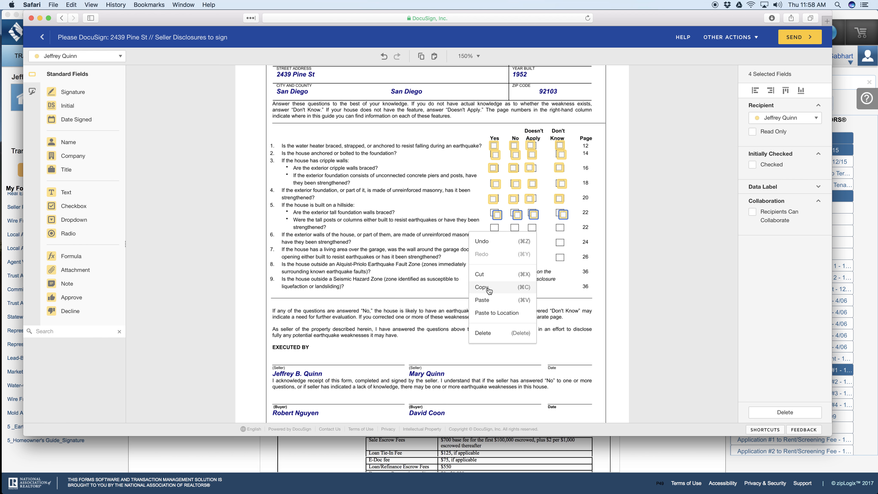
click(484, 300)
drag(544, 194, 498, 229)
Step: Align the checkbox fields of question 5's first hillside item with their printed boxes
click(495, 215)
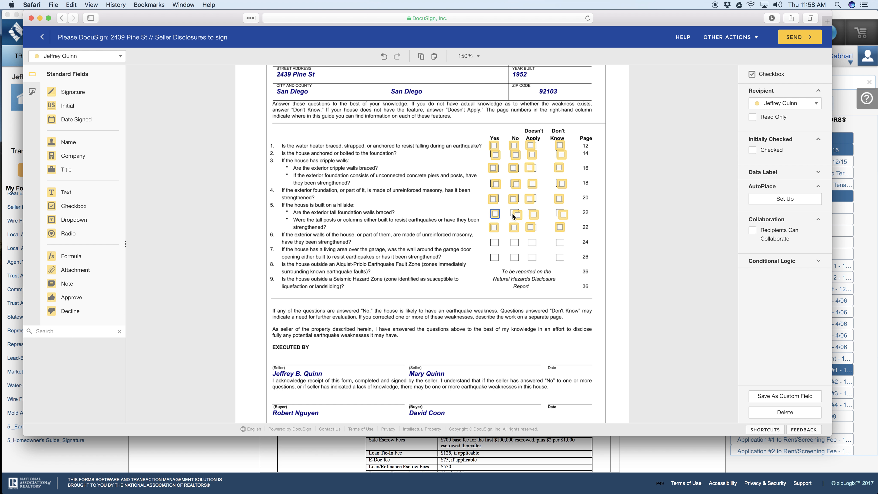
drag(516, 215, 514, 214)
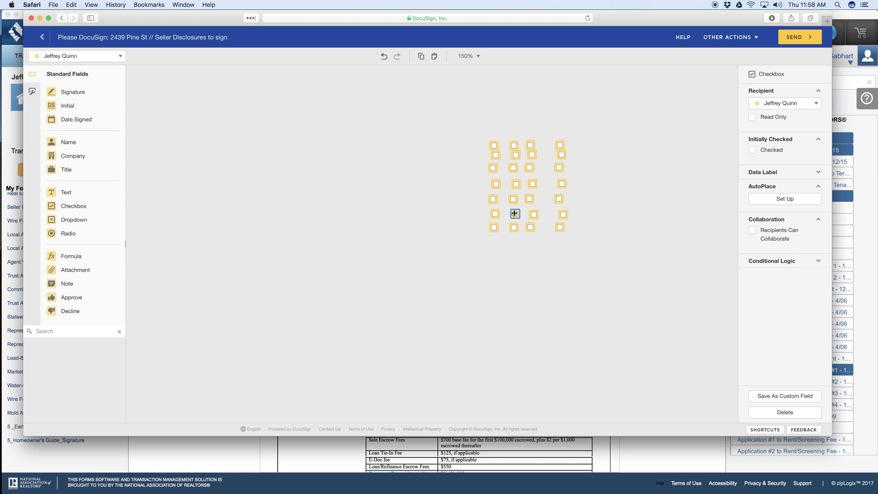
click(533, 215)
drag(563, 214, 562, 213)
Step: Paste sets of four checkbox fields onto the boxes of questions 6 and 7
right_click(512, 246)
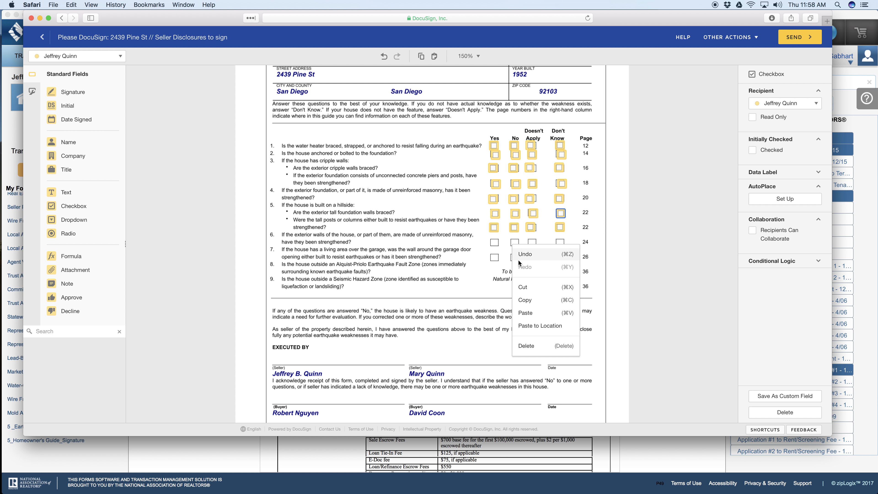
click(526, 312)
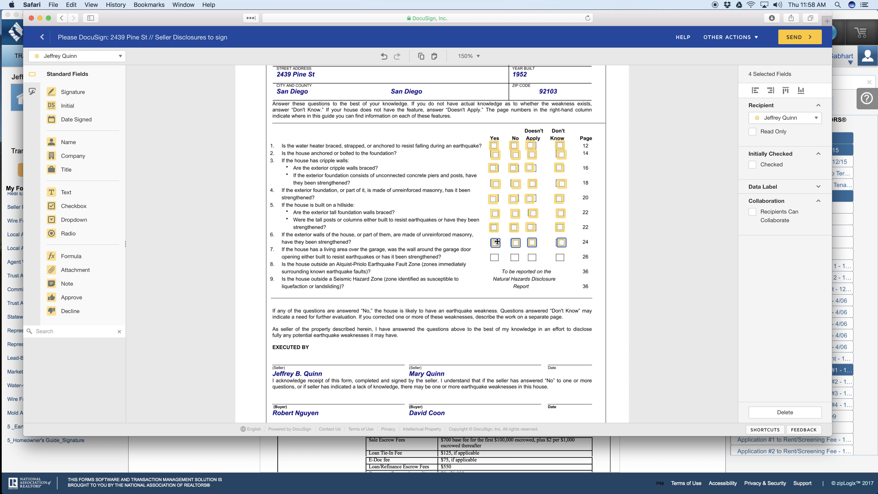
right_click(479, 225)
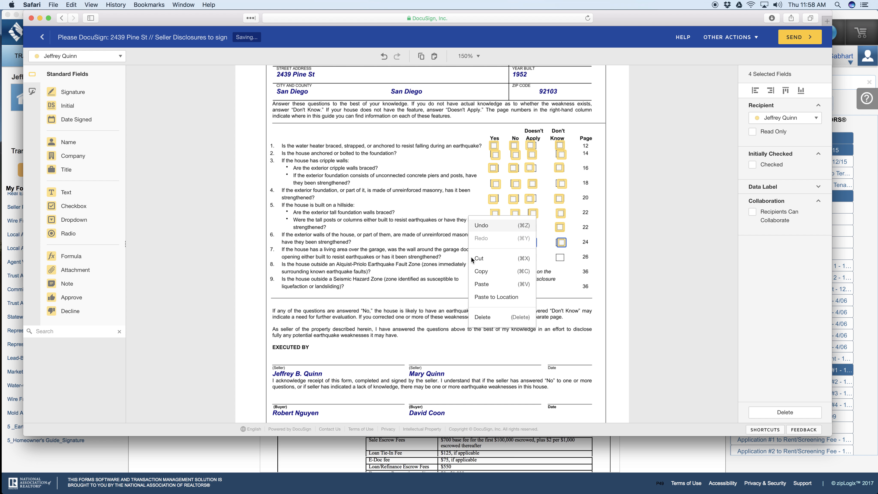
click(483, 284)
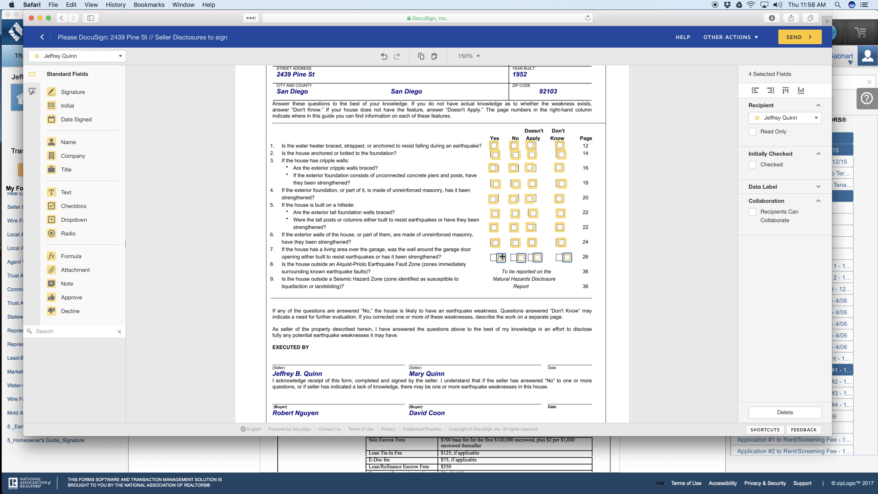
click(465, 254)
scroll(465, 250, down, 5)
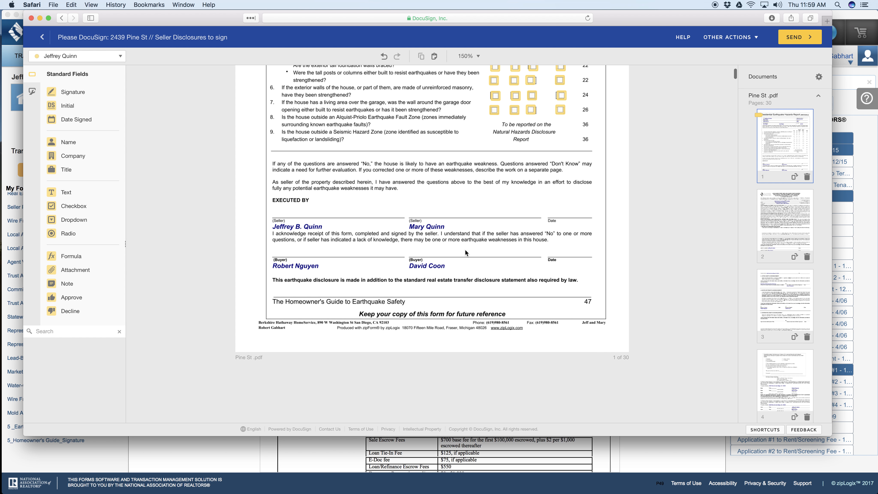
Step: Place signature fields for both sellers and a Date Signed field for the second seller under EXECUTED BY on the earthquake report
drag(68, 92, 276, 205)
click(59, 55)
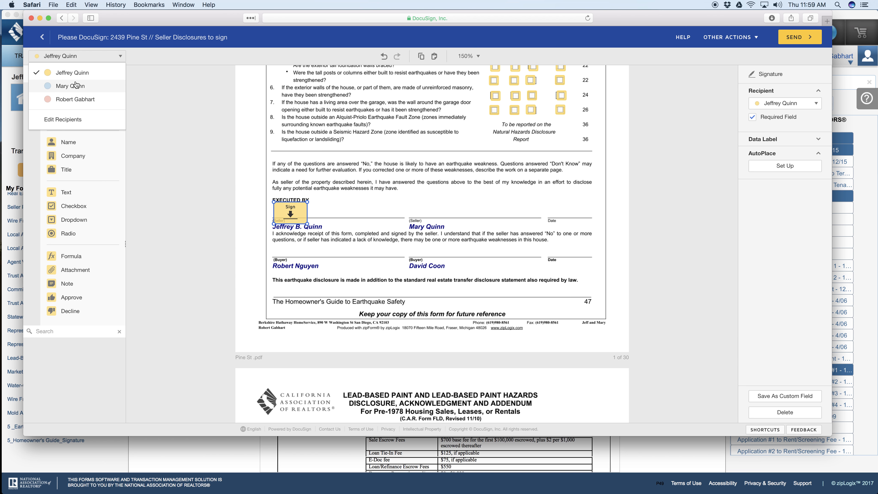
click(76, 81)
drag(72, 92, 399, 205)
drag(71, 120, 552, 212)
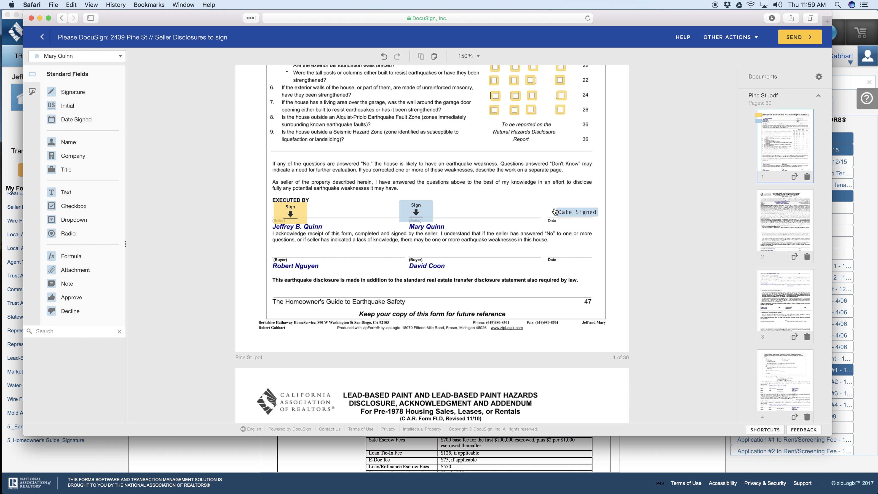
click(116, 59)
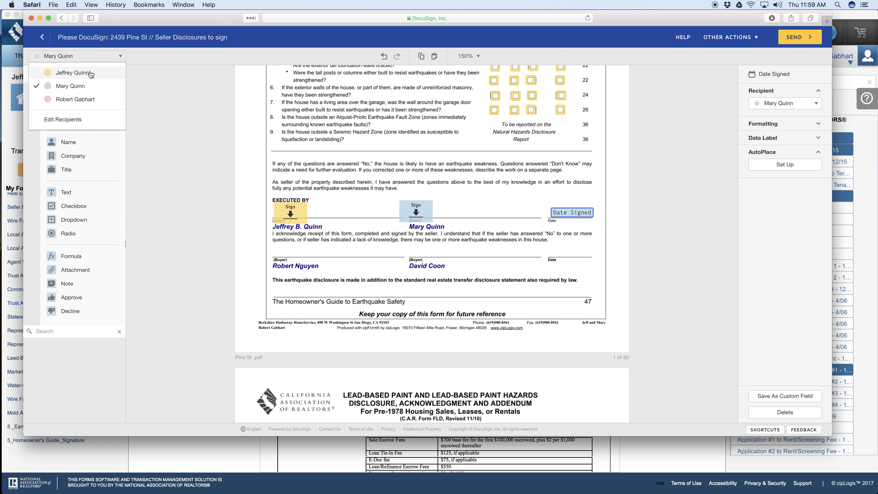
click(251, 166)
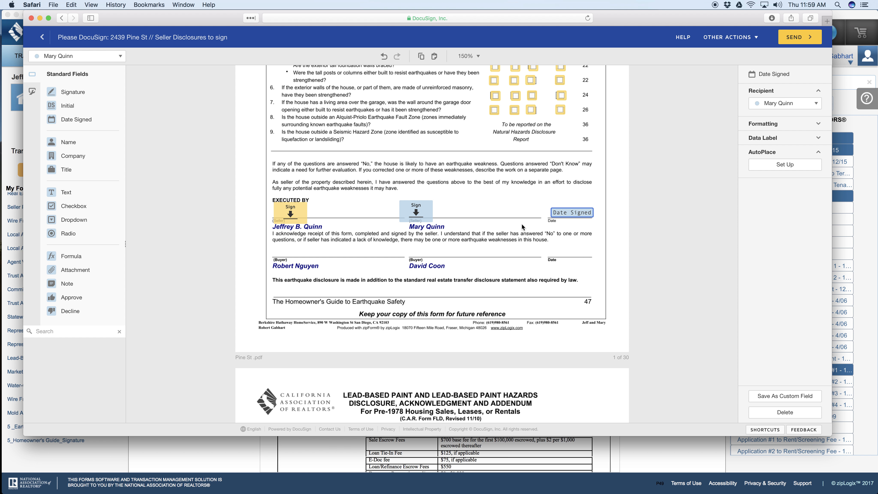
Step: Place Signature and Date Signed fields for both sellers on the Seller or Landlord lines of the lead-based paint disclosure's first page
scroll(522, 225, down, 3)
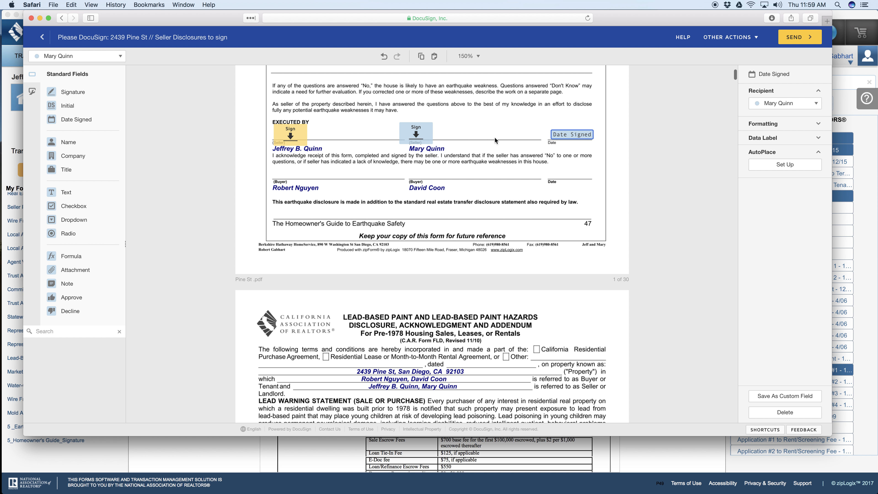
scroll(527, 157, down, 15)
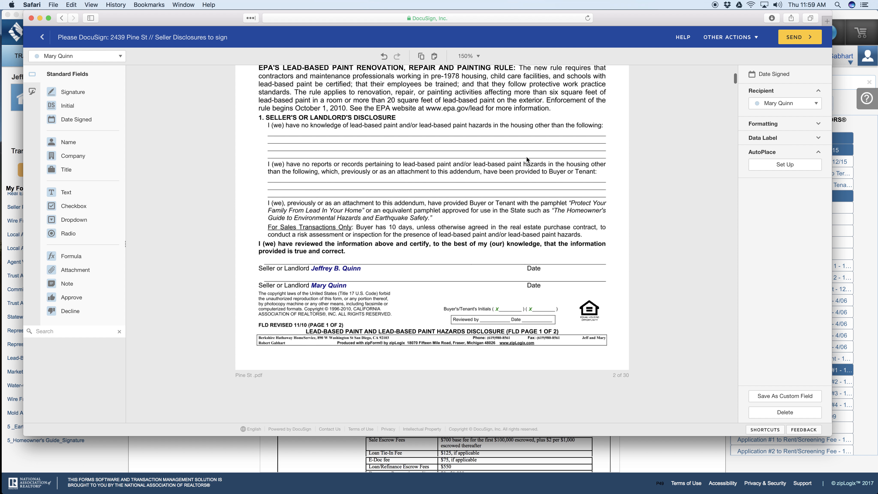
mouse_move(83, 93)
mouse_down()
mouse_move(277, 254)
mouse_move(277, 275)
mouse_up()
drag(79, 122, 571, 274)
click(74, 60)
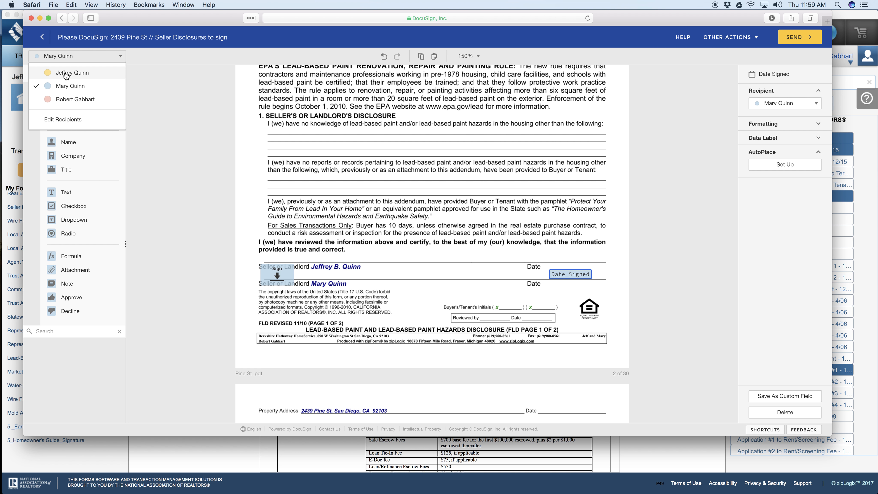
click(69, 70)
drag(72, 92, 273, 245)
drag(78, 119, 561, 256)
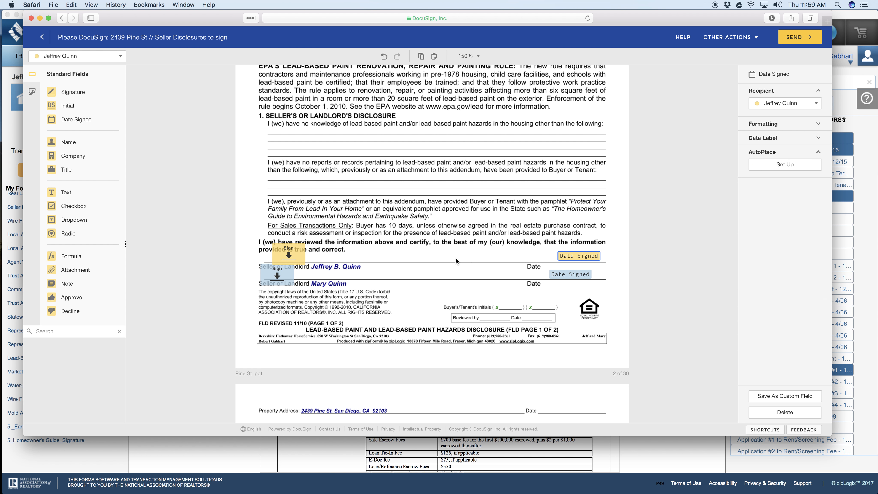
Step: Place the listing agent's Signature and Date Signed fields in the Listing Agent's Acknowledgment of the lead-based paint disclosure
scroll(456, 260, down, 10)
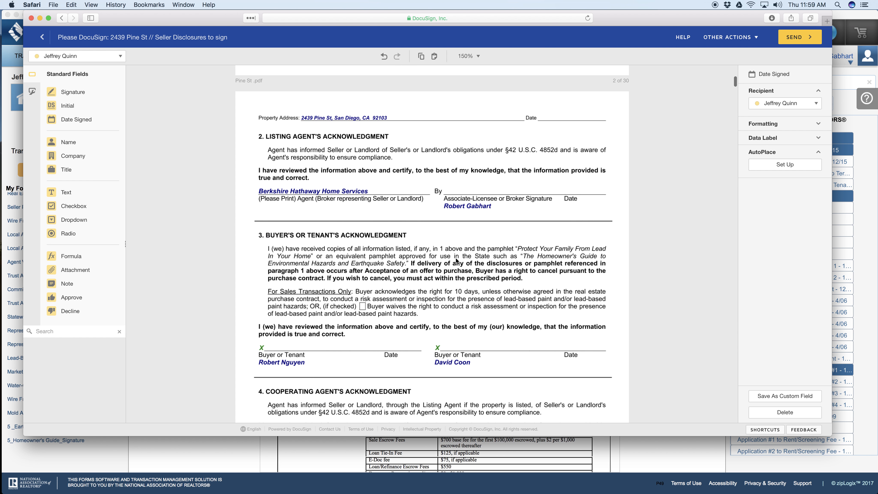
click(113, 57)
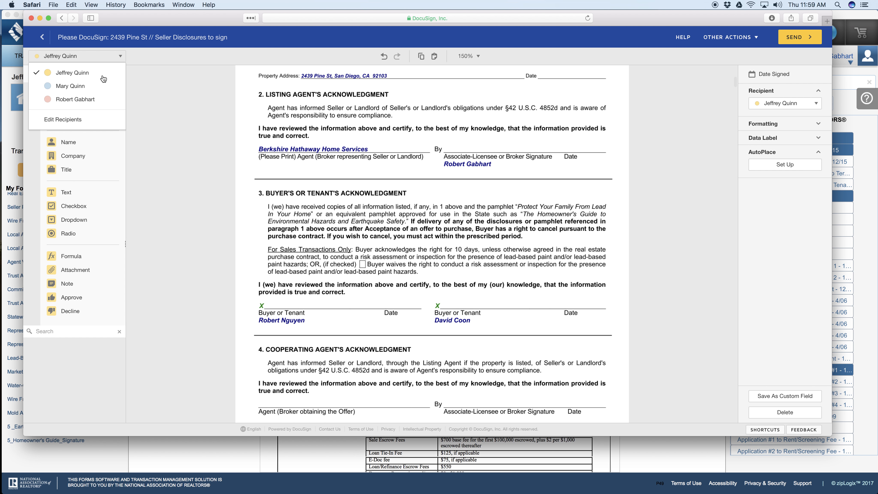
click(57, 102)
mouse_move(58, 92)
mouse_down()
mouse_move(435, 127)
mouse_move(451, 136)
mouse_up()
drag(85, 119, 551, 148)
Step: Place the listing agent's Signature and Date Signed fields on the Seller's Agent line of the environmental hazards booklet receipt
scroll(494, 162, down, 5)
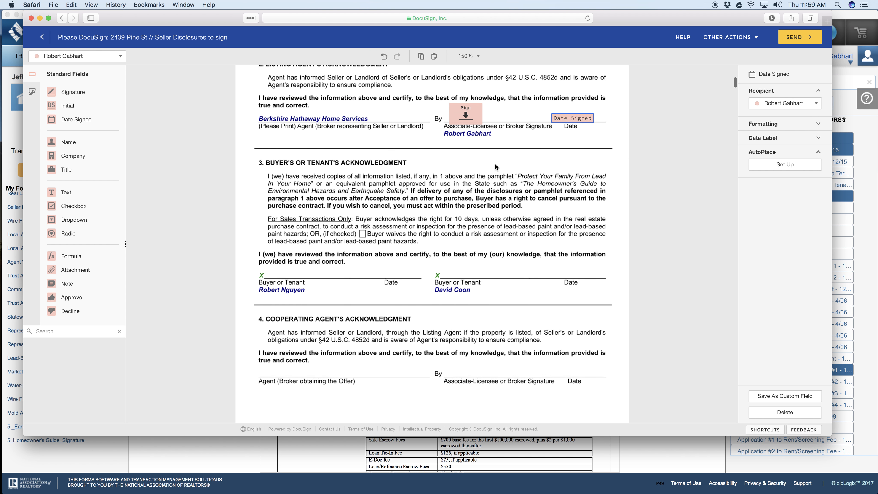
scroll(496, 164, down, 10)
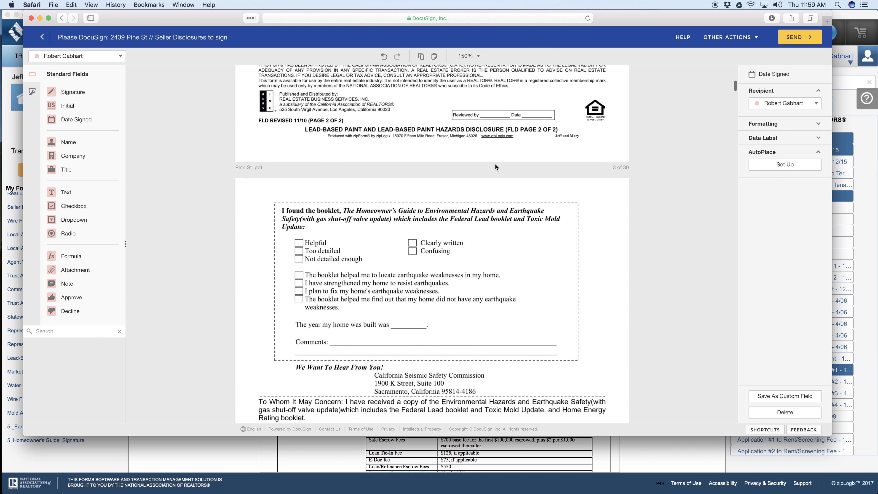
scroll(496, 166, down, 3)
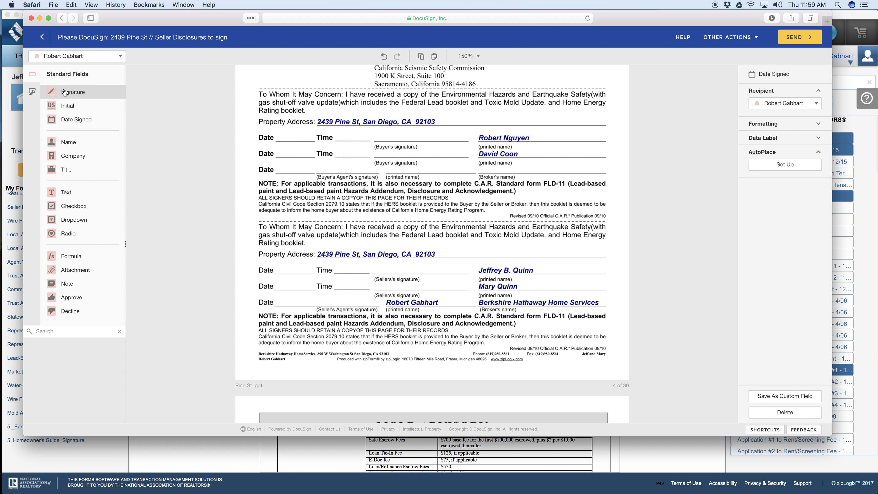
mouse_move(65, 93)
mouse_down()
mouse_move(282, 287)
mouse_move(331, 291)
mouse_up()
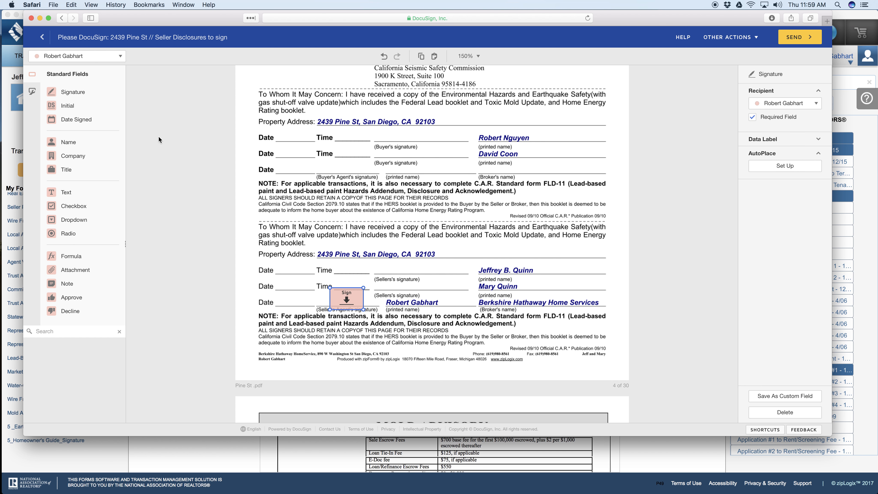
drag(80, 120, 275, 301)
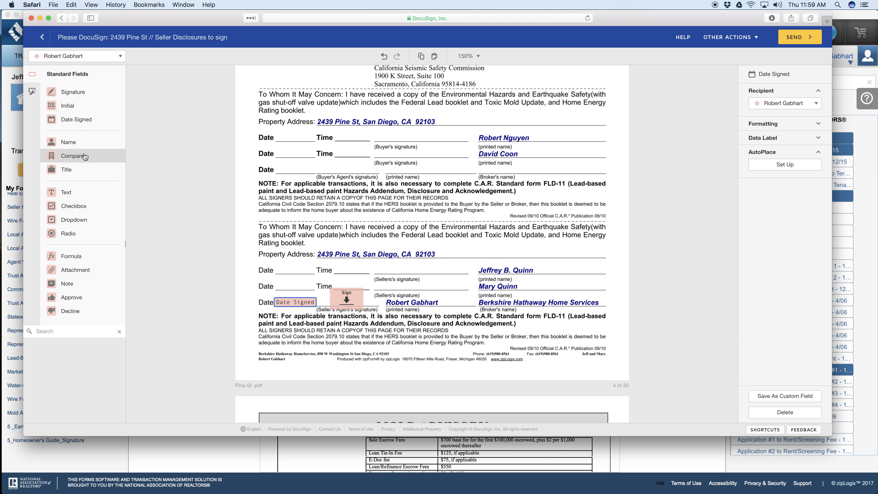
Step: Place Signature and Date Signed fields for both sellers on the seller lines of the environmental hazards booklet receipt
click(77, 56)
click(61, 83)
mouse_move(65, 95)
mouse_down()
mouse_move(377, 264)
mouse_move(382, 277)
mouse_up()
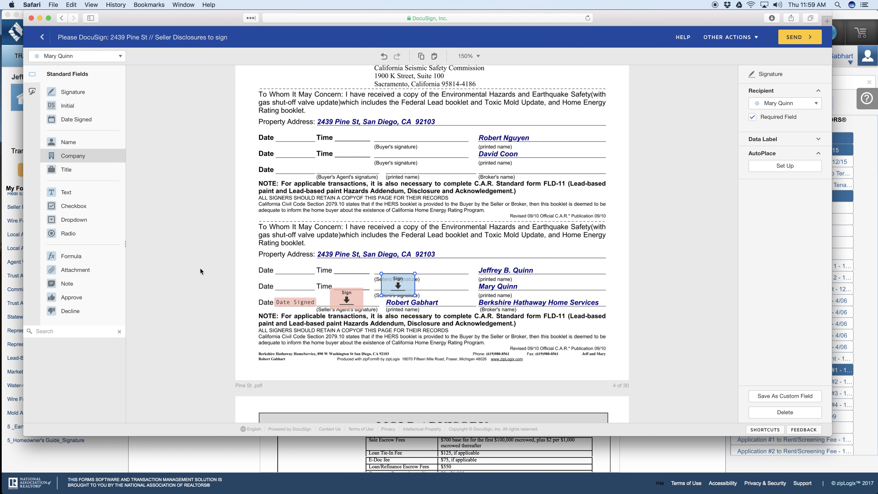
drag(72, 121, 276, 285)
click(73, 57)
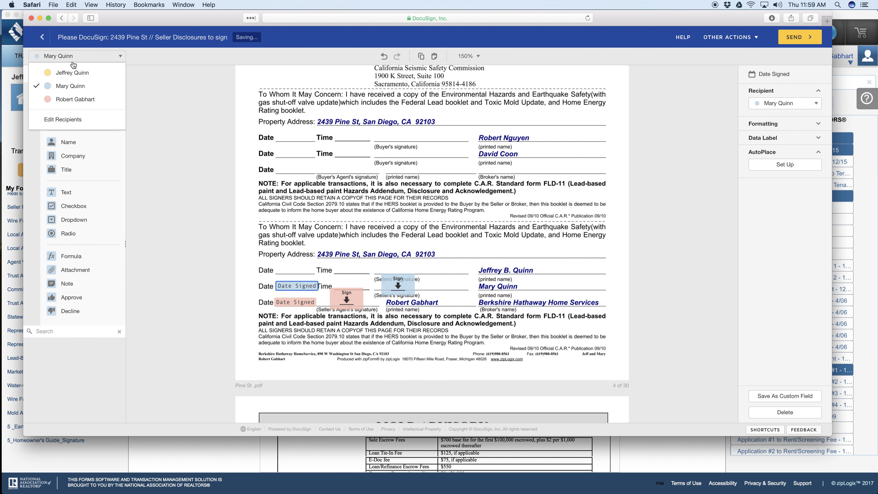
click(71, 76)
mouse_move(72, 91)
mouse_down()
mouse_move(393, 263)
mouse_move(419, 262)
mouse_up()
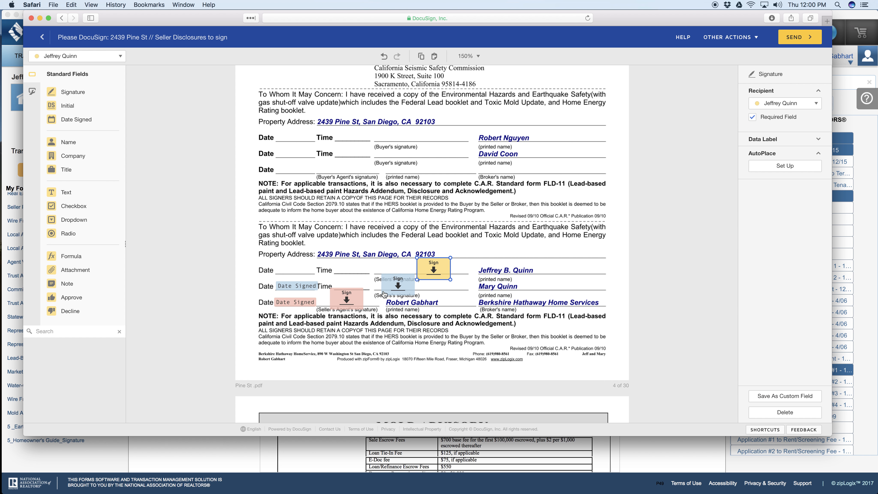
mouse_move(77, 120)
mouse_down()
mouse_move(83, 156)
mouse_move(277, 268)
mouse_up()
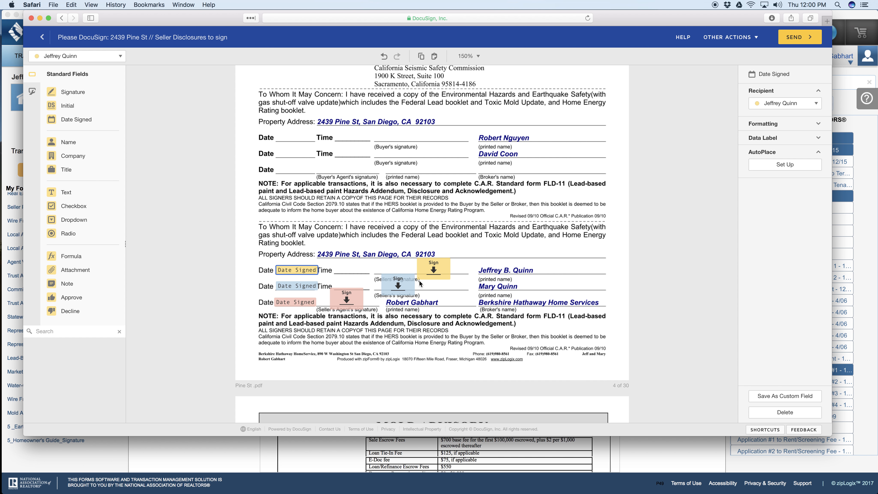
Step: Place Signature and Date Signed fields for both sellers on the Seller lines of the Wire Fraud Advisory
scroll(385, 267, down, 10)
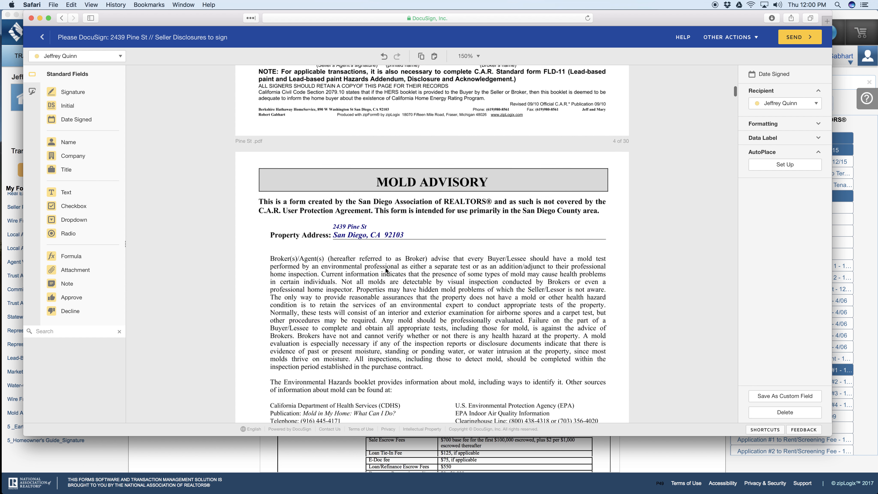
scroll(386, 268, down, 8)
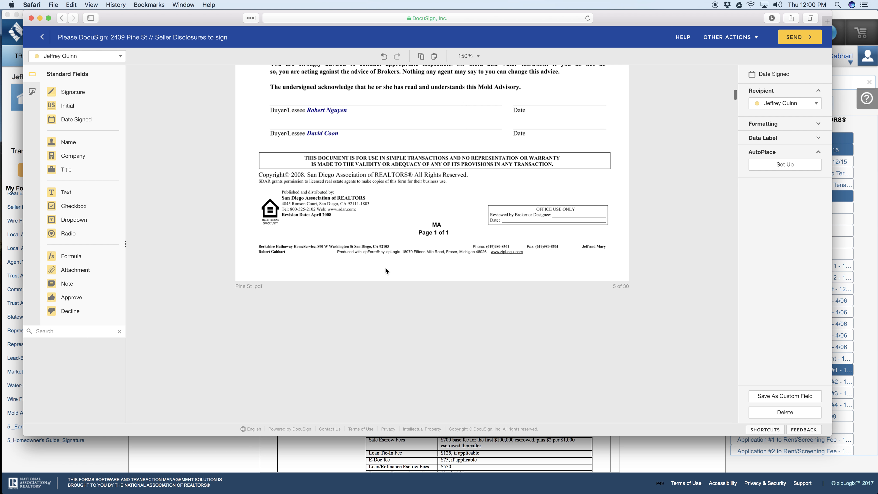
scroll(386, 268, up, 4)
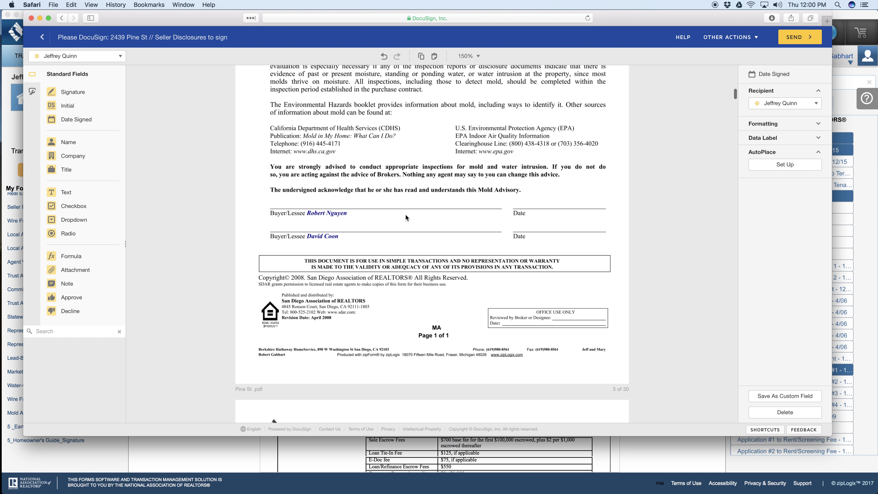
scroll(405, 215, down, 7)
scroll(406, 216, down, 10)
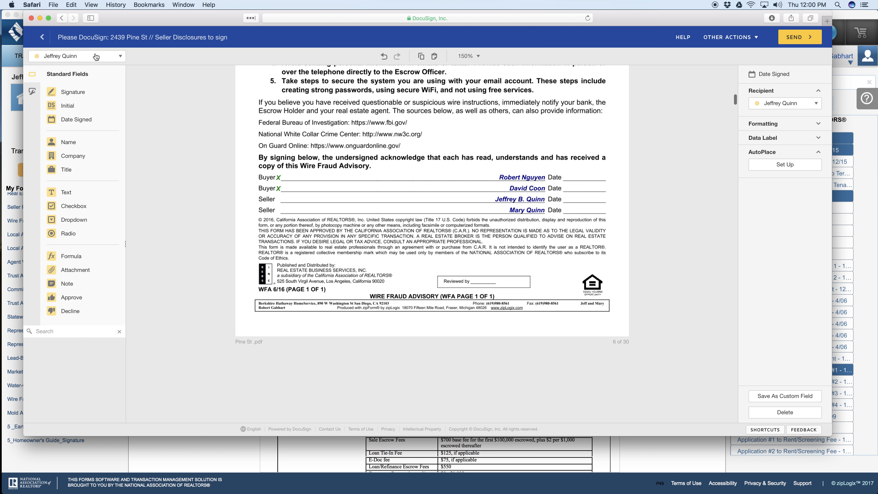
mouse_move(84, 91)
mouse_down()
mouse_move(333, 183)
mouse_move(279, 189)
mouse_up()
drag(76, 120, 560, 198)
click(80, 58)
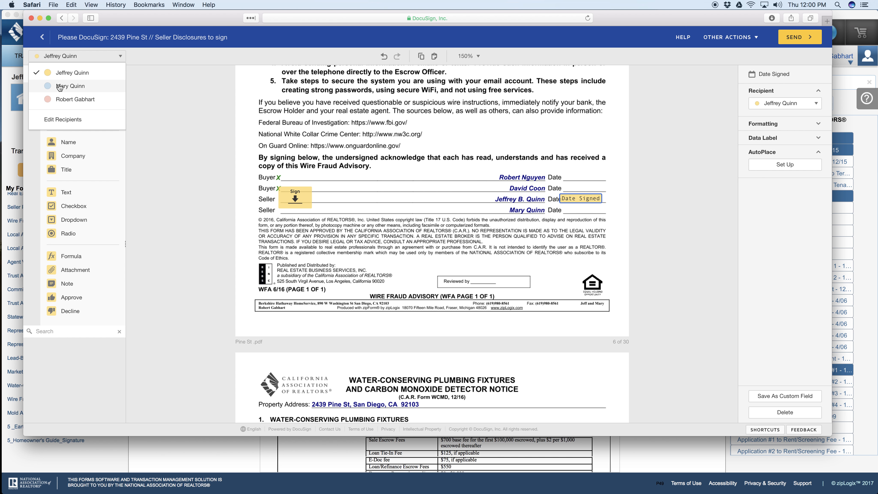
click(66, 84)
drag(73, 91, 316, 200)
drag(77, 119, 564, 206)
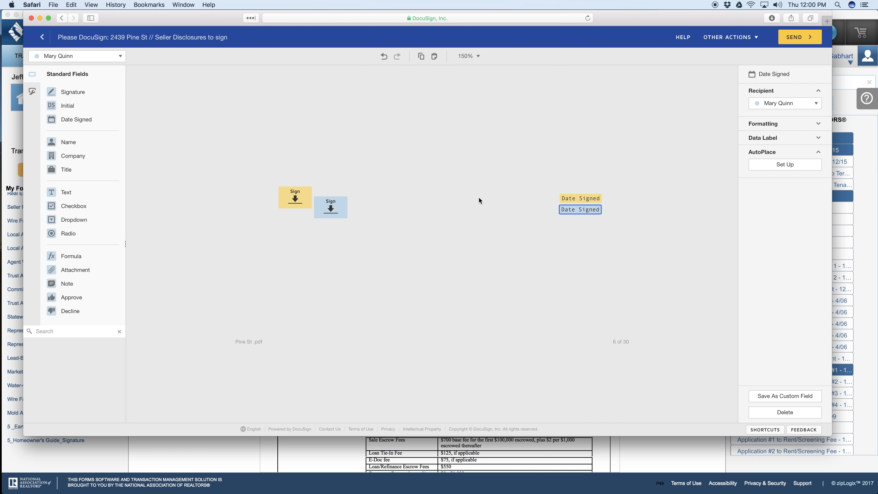
Step: Place Initial fields for both sellers at Seller/Landlord Initials on WCMD page 1 and select the two fields together
scroll(479, 200, down, 15)
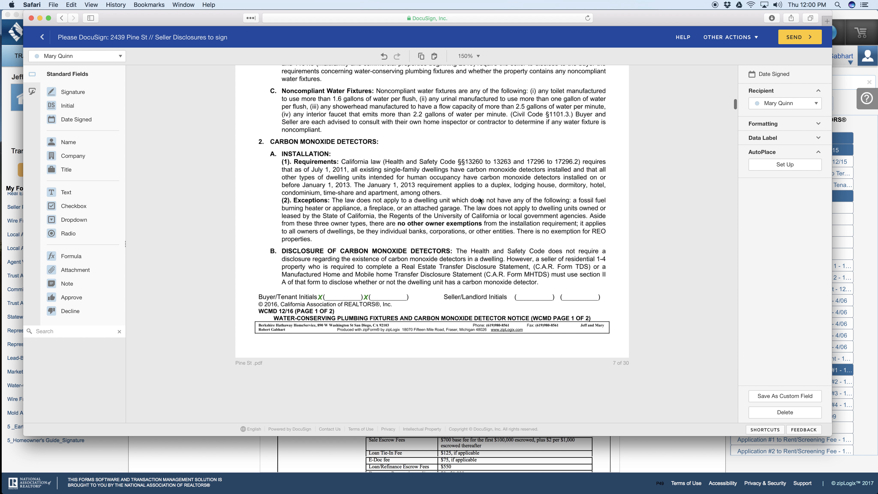
drag(67, 105, 573, 281)
click(67, 57)
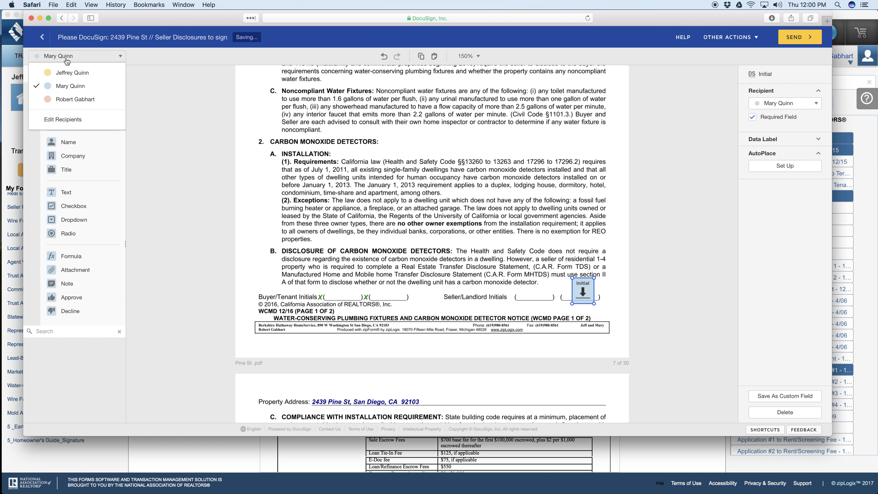
click(67, 74)
drag(68, 105, 596, 317)
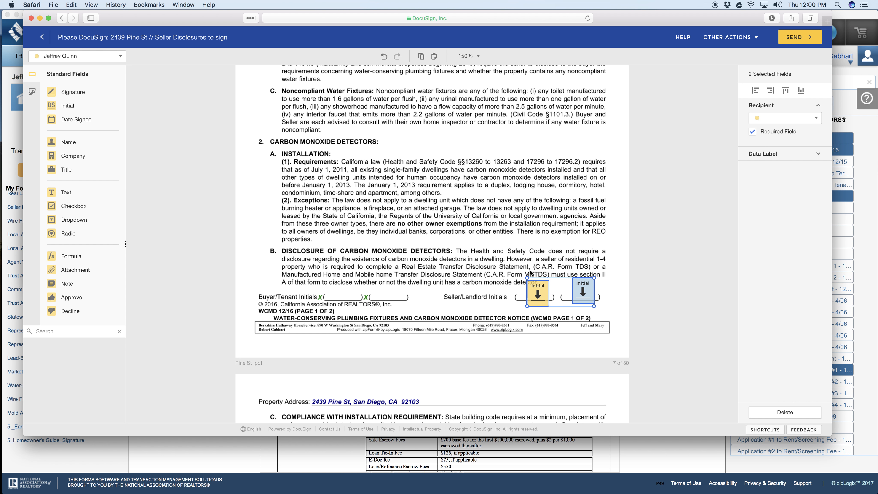
Step: Place Signature and Date Signed fields for both sellers on the Seller/Landlord lines of WCMD page 2
scroll(531, 273, down, 10)
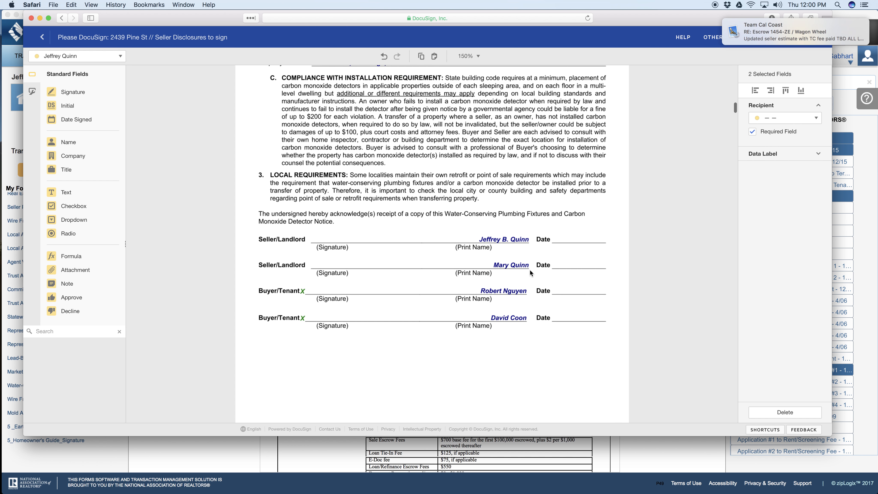
drag(92, 91, 341, 232)
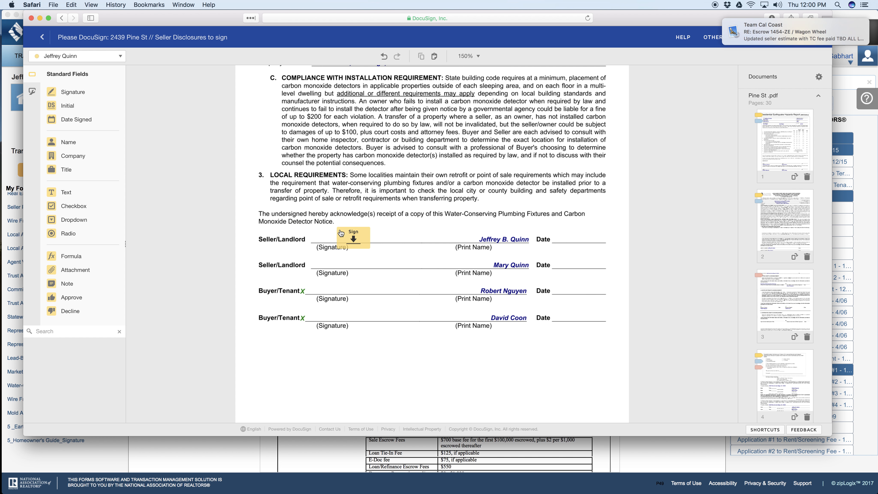
click(312, 227)
drag(67, 119, 562, 236)
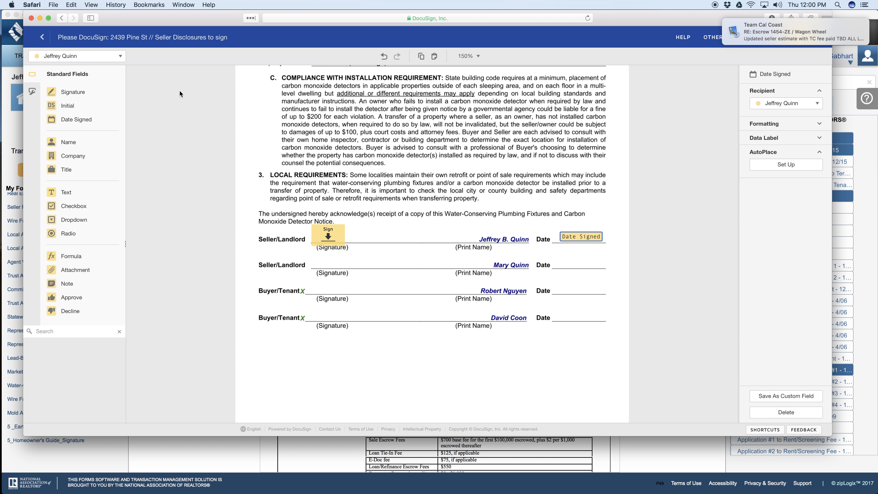
click(77, 57)
click(68, 86)
mouse_move(68, 91)
mouse_down()
mouse_move(154, 161)
mouse_move(287, 249)
mouse_move(317, 255)
mouse_up()
drag(68, 119, 564, 261)
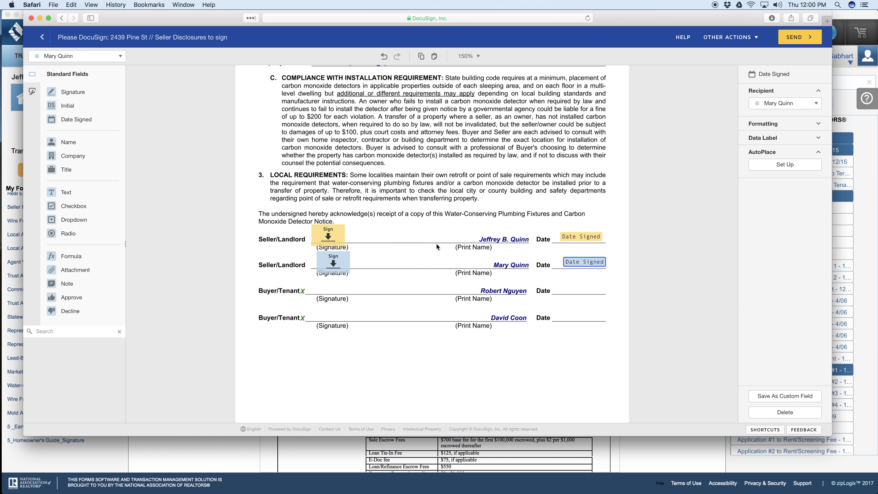
Step: Paste the copied pair of seller Initial fields onto the Seller's Initials blanks of Market Conditions Advisory page 1
scroll(435, 243, down, 5)
scroll(436, 244, down, 2)
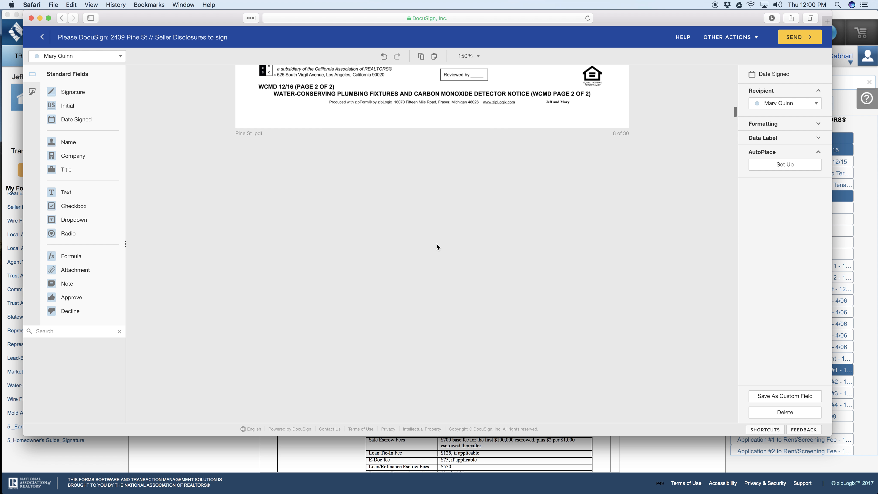
scroll(436, 243, down, 10)
scroll(436, 243, down, 5)
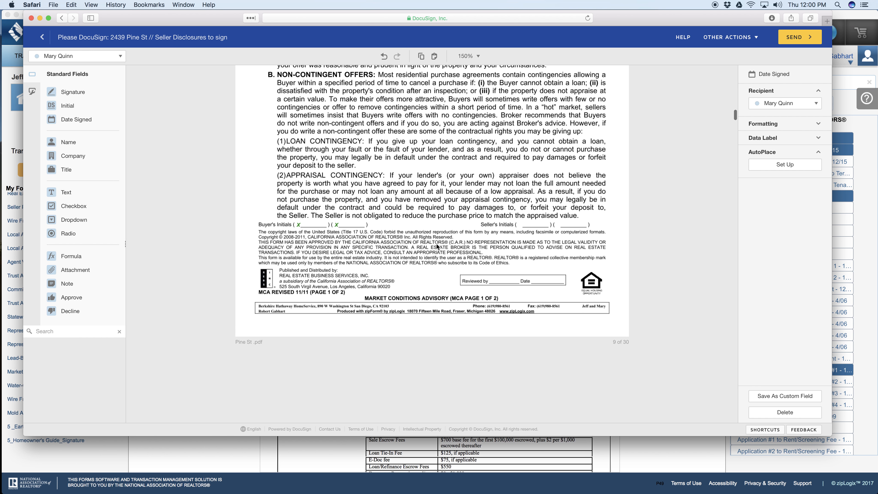
right_click(531, 217)
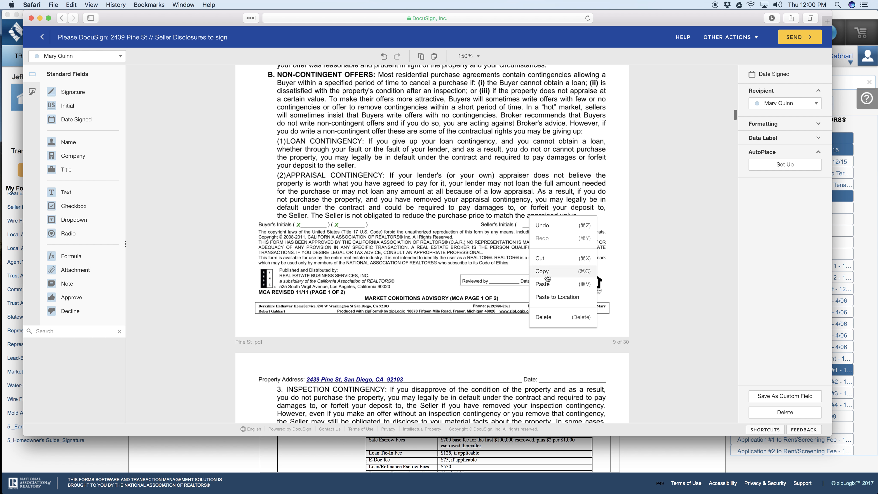
click(554, 289)
drag(542, 268, 533, 215)
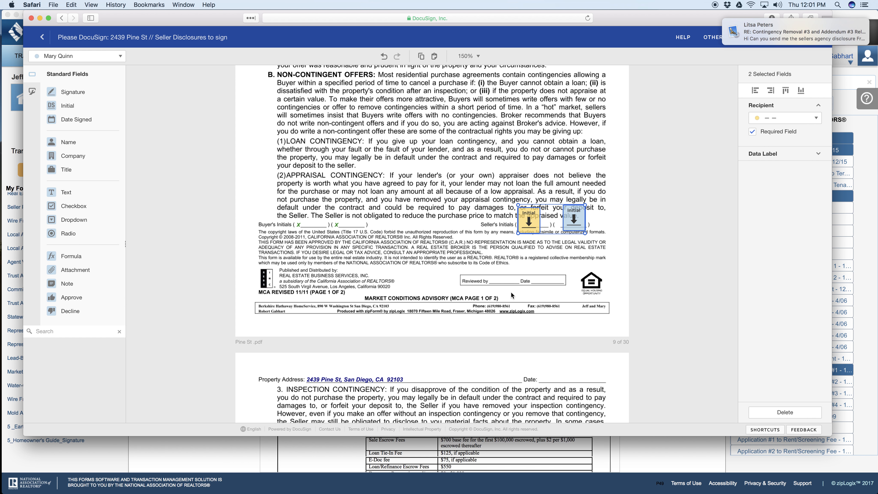
Step: Place Signature and Date Signed fields for both sellers on the Seller lines of Market Conditions Advisory page 2
scroll(511, 292, down, 15)
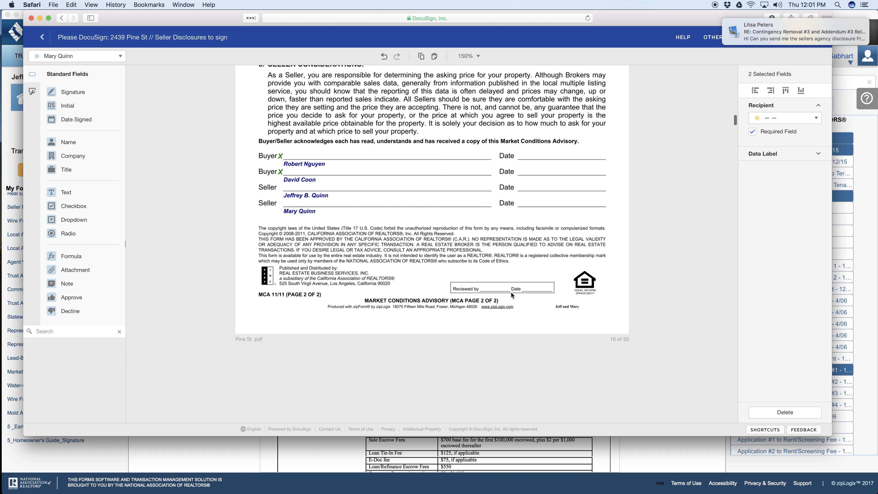
mouse_move(69, 91)
mouse_down()
mouse_move(284, 177)
mouse_move(277, 191)
mouse_up()
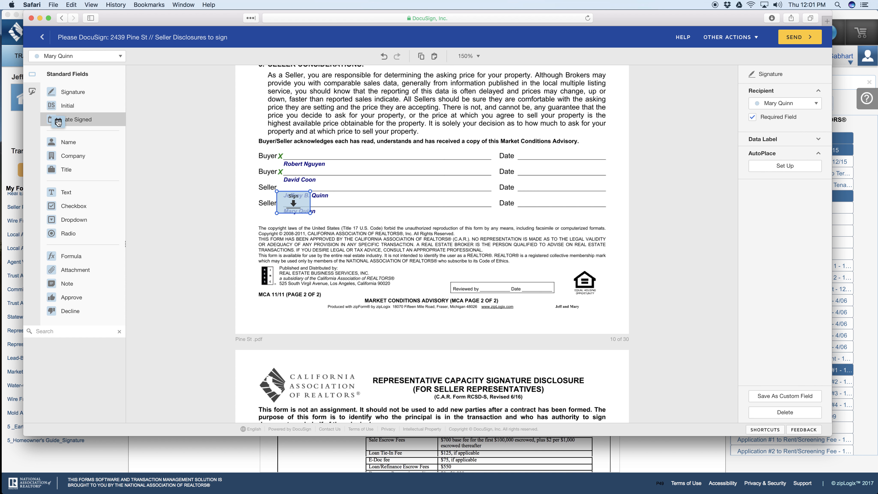
mouse_move(69, 120)
mouse_down()
mouse_move(554, 209)
mouse_move(535, 199)
mouse_up()
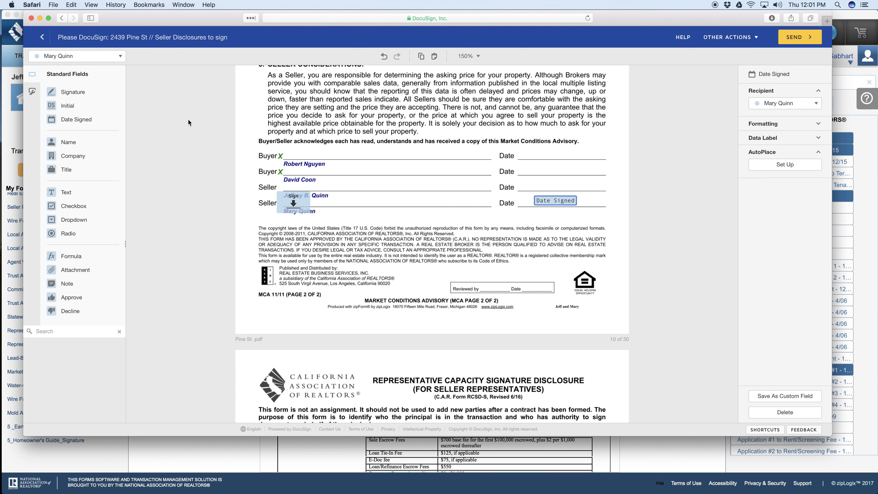
click(99, 59)
click(80, 76)
mouse_move(73, 92)
mouse_down()
mouse_move(193, 145)
mouse_move(309, 177)
mouse_up()
drag(90, 122, 534, 184)
Step: Place Signature and Date Signed fields for both sellers on the Seller By lines of the Representative Capacity Signature Disclosure
scroll(408, 192, down, 15)
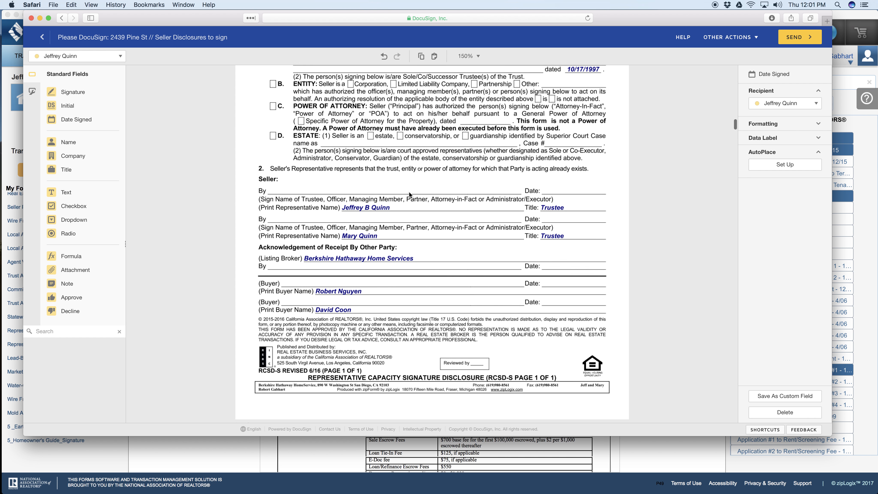
drag(80, 94, 280, 192)
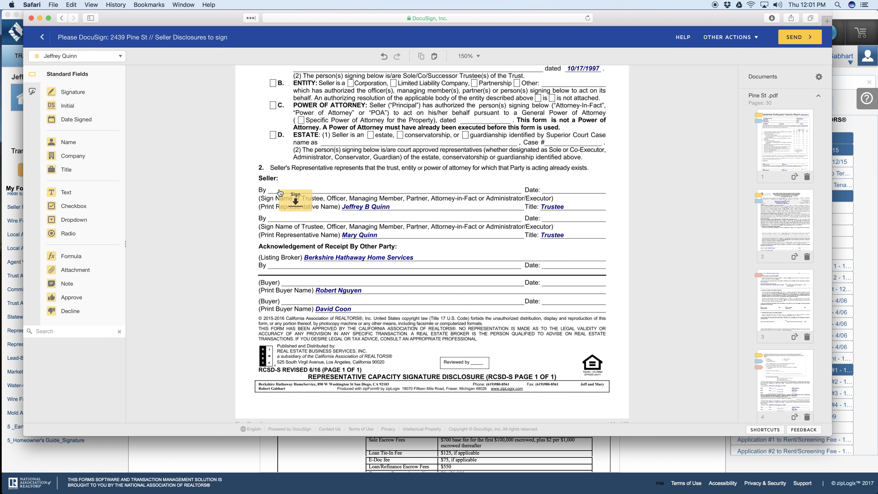
drag(76, 120, 542, 184)
click(77, 56)
click(59, 86)
click(257, 205)
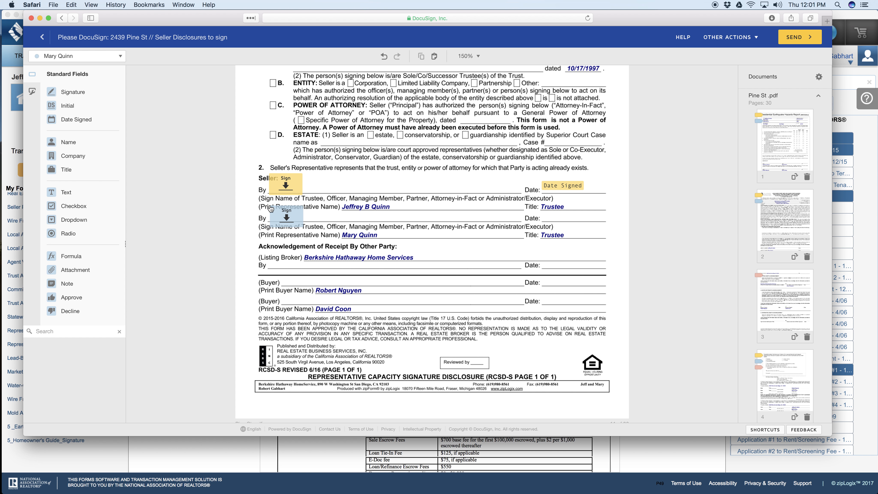
click(270, 208)
drag(76, 120, 549, 203)
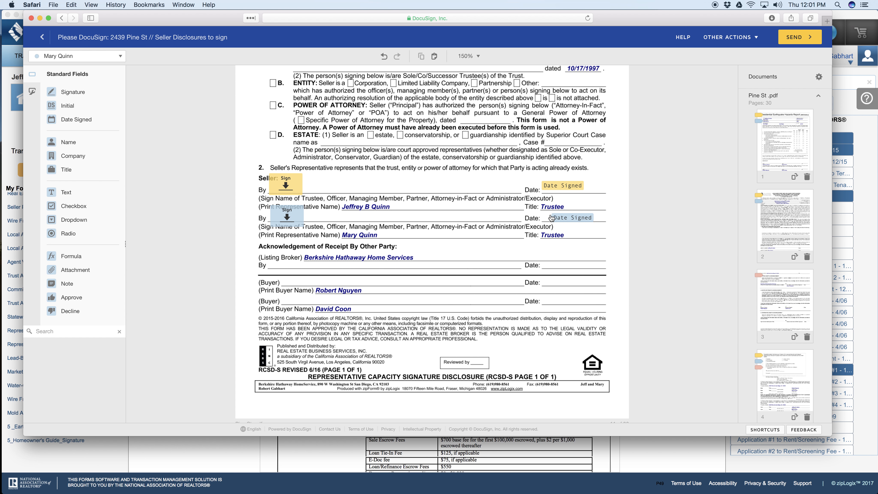
drag(215, 136, 550, 219)
Step: Place the listing agent's Signature and Date Signed fields on the Listing Broker By line of the Representative Capacity Signature Disclosure
click(78, 56)
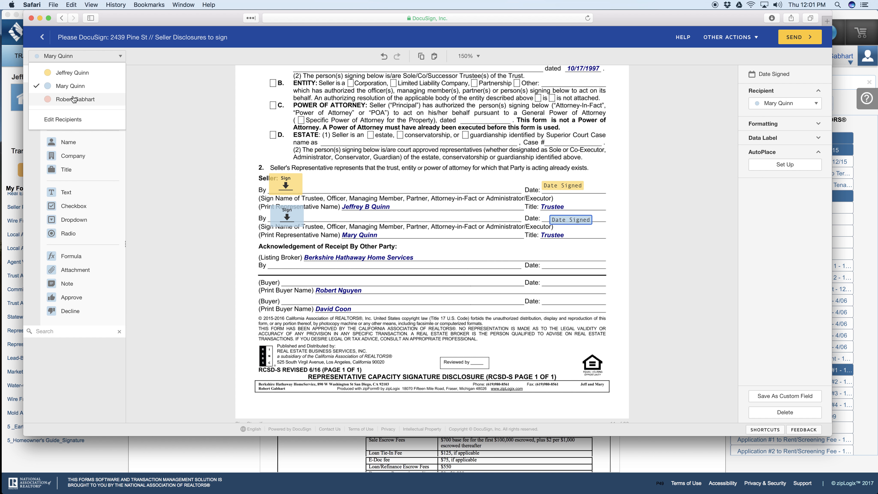
click(69, 86)
drag(69, 86, 275, 255)
drag(78, 119, 551, 263)
Step: Place the listing agent's Signature and Date Signed fields on the Listing Firm By line of Statewide Buyer and Seller Advisory page 12
scroll(408, 221, down, 6)
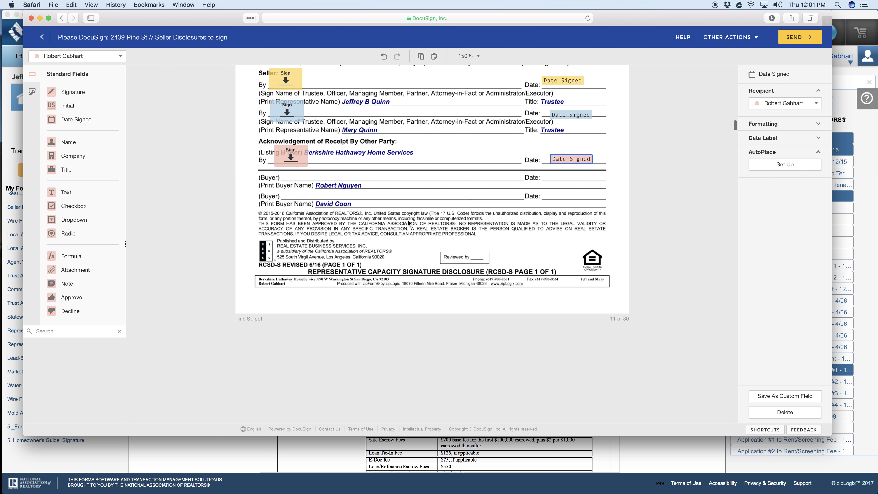
scroll(408, 223, down, 5)
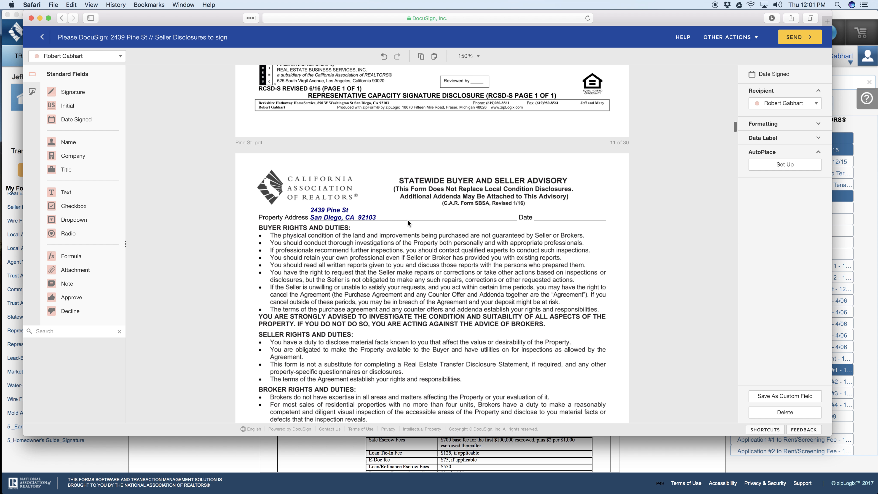
scroll(408, 223, down, 12)
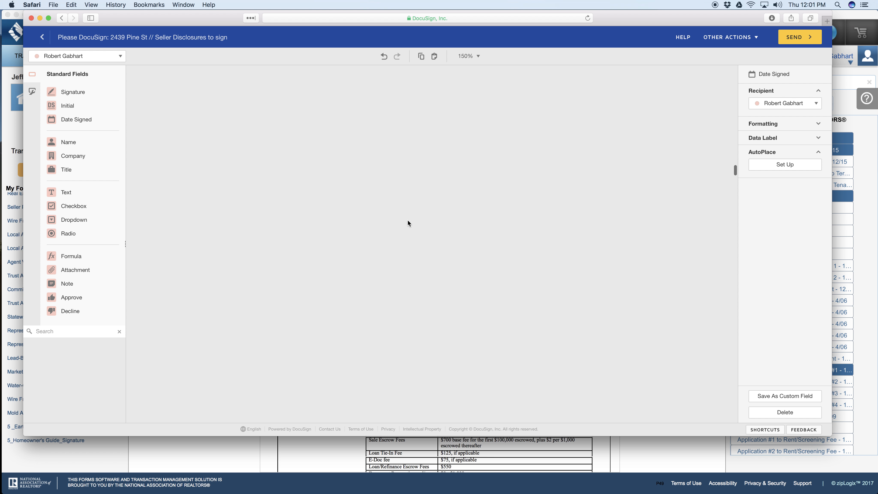
scroll(408, 221, up, 8)
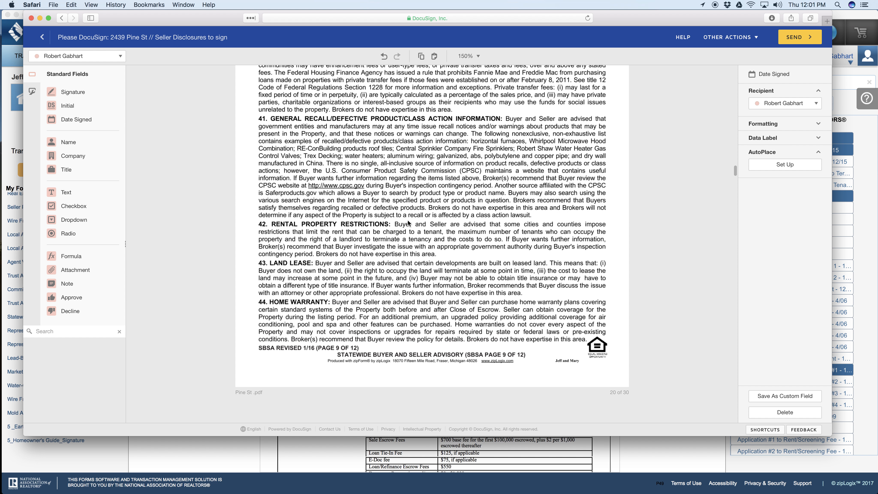
scroll(408, 220, down, 11)
scroll(408, 221, down, 12)
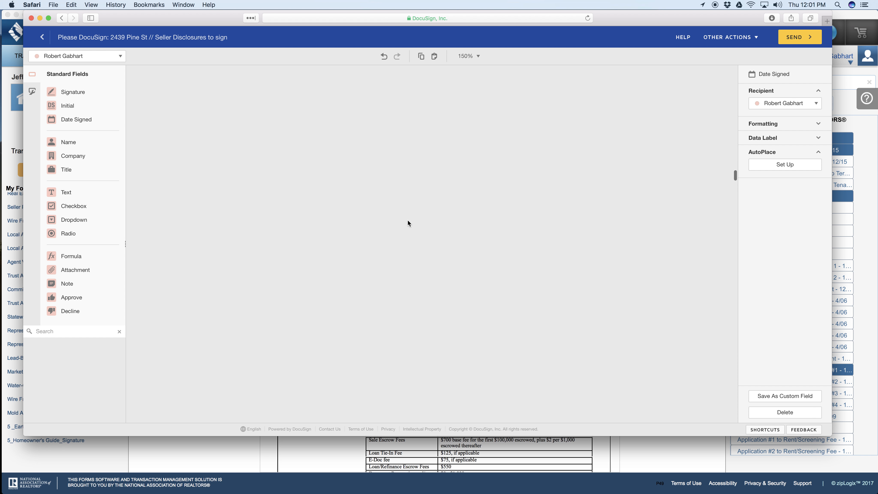
scroll(407, 220, down, 4)
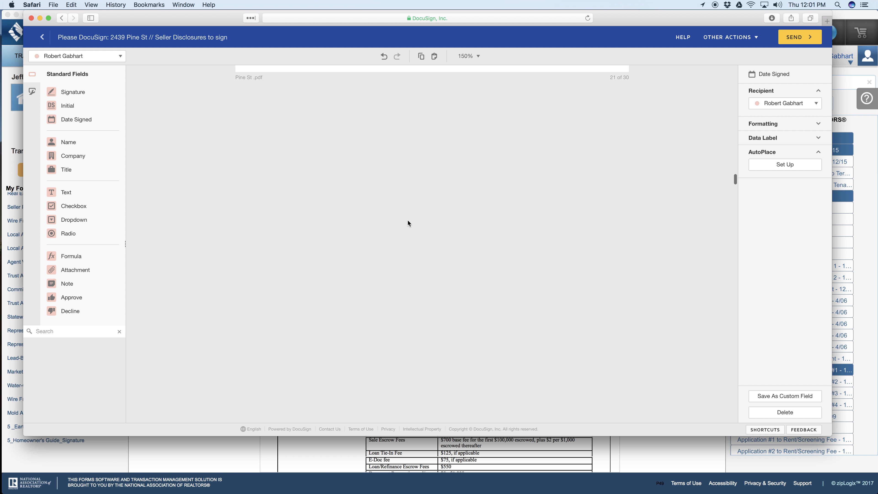
scroll(408, 221, down, 5)
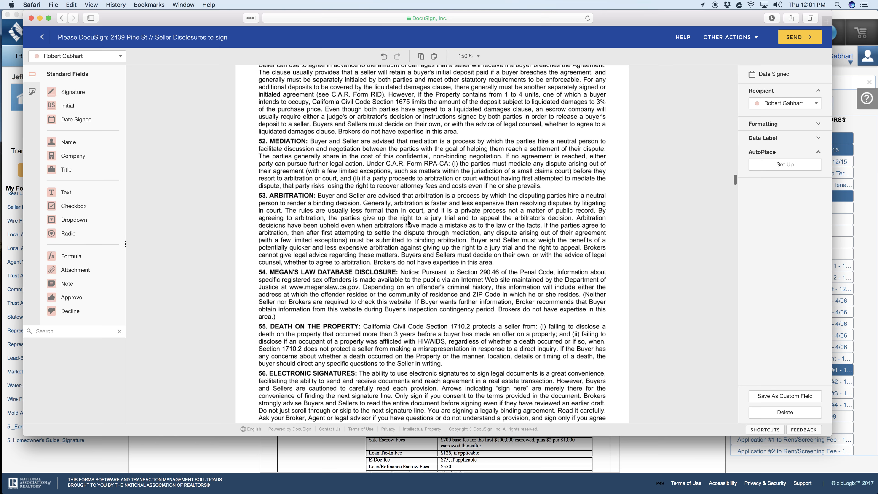
scroll(408, 221, down, 7)
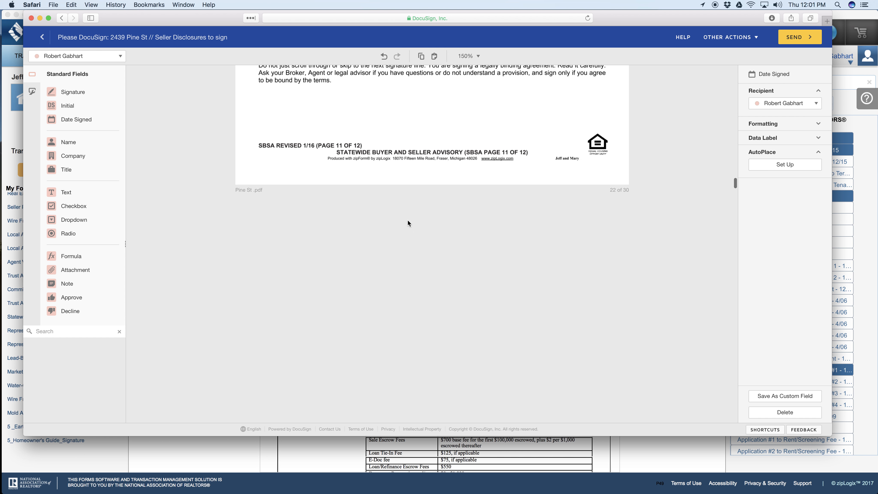
scroll(407, 220, down, 5)
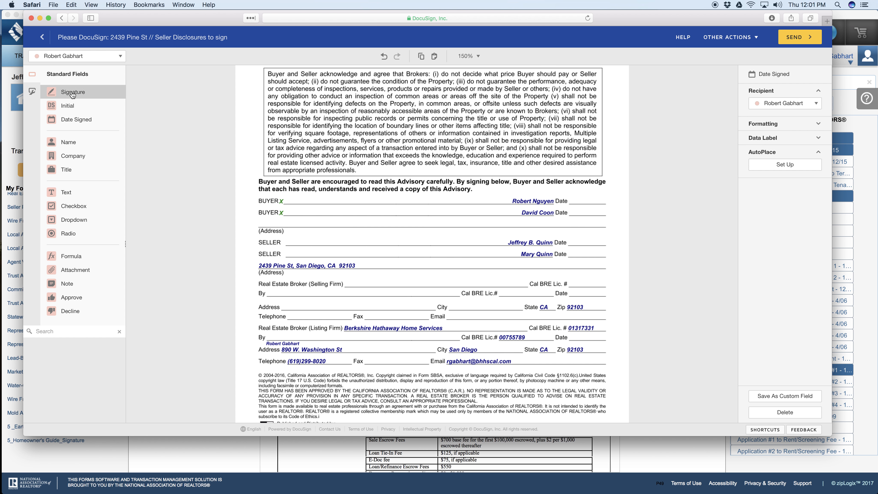
drag(86, 94, 295, 328)
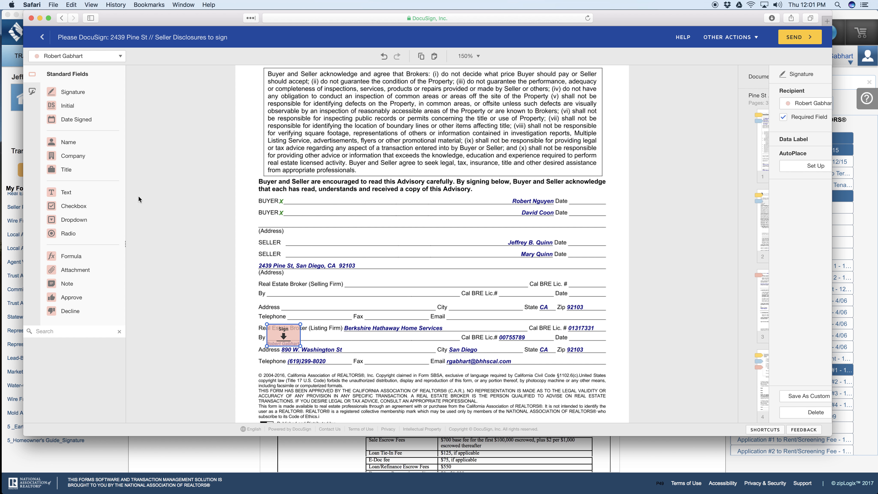
drag(69, 119, 563, 341)
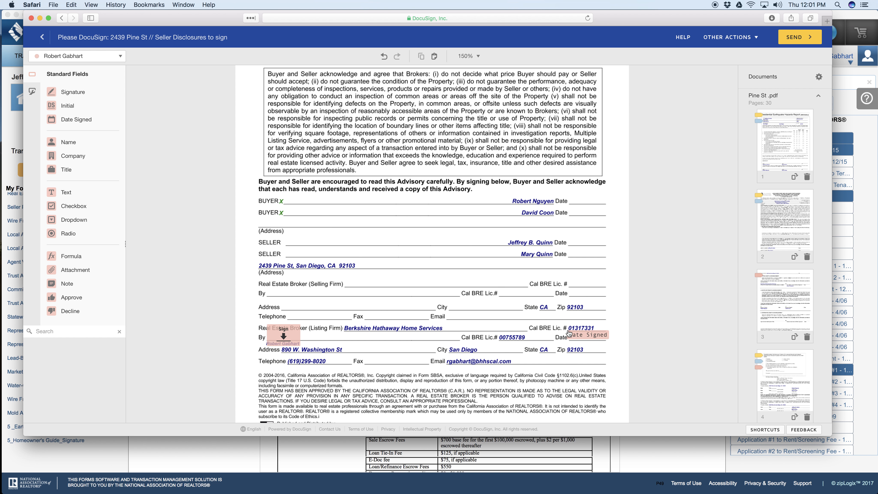
click(569, 333)
Step: Place Signature and Date Signed fields for both sellers on the SELLER lines of Statewide Buyer and Seller Advisory page 12
click(104, 56)
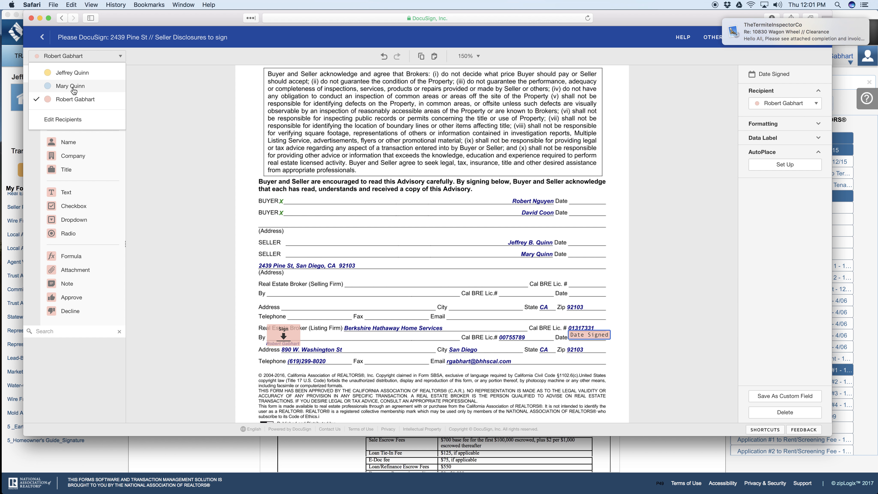
click(73, 73)
mouse_move(72, 91)
mouse_down()
mouse_move(83, 104)
mouse_move(374, 215)
mouse_move(266, 239)
mouse_move(287, 230)
mouse_up()
drag(71, 119, 571, 239)
click(77, 55)
click(69, 87)
click(316, 240)
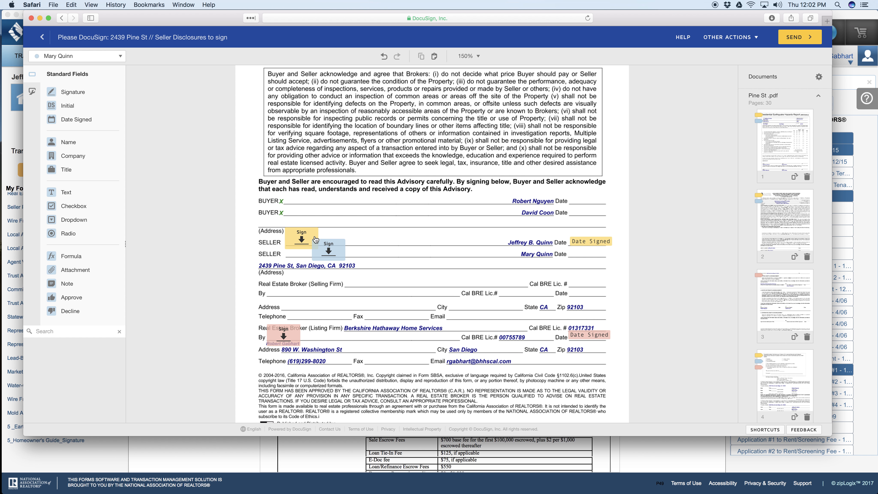
click(81, 121)
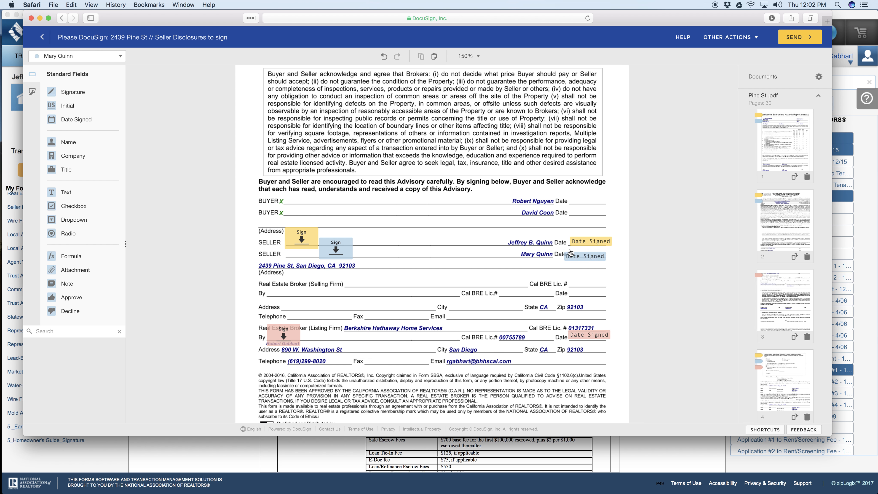
click(571, 251)
Step: Paste the sellers' Initial fields on Trust Advisory (Listing) page 1 and position each on its own Seller's Initials blank
scroll(418, 266, down, 10)
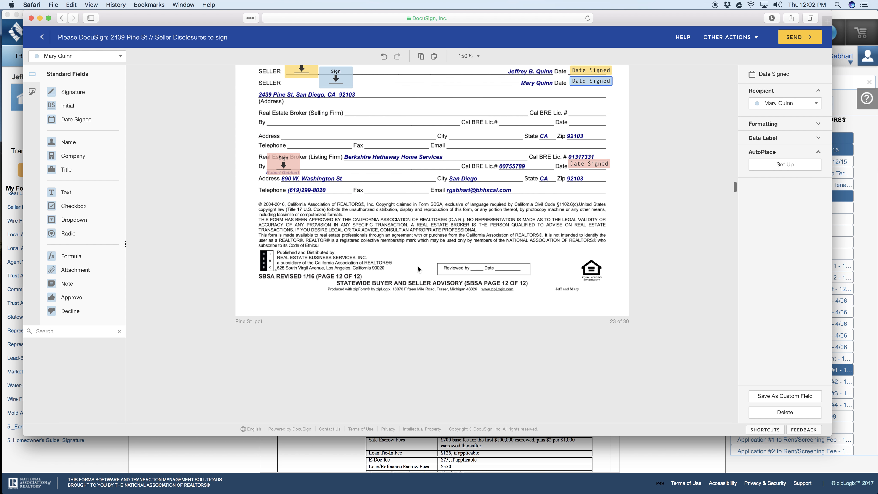
scroll(418, 267, down, 10)
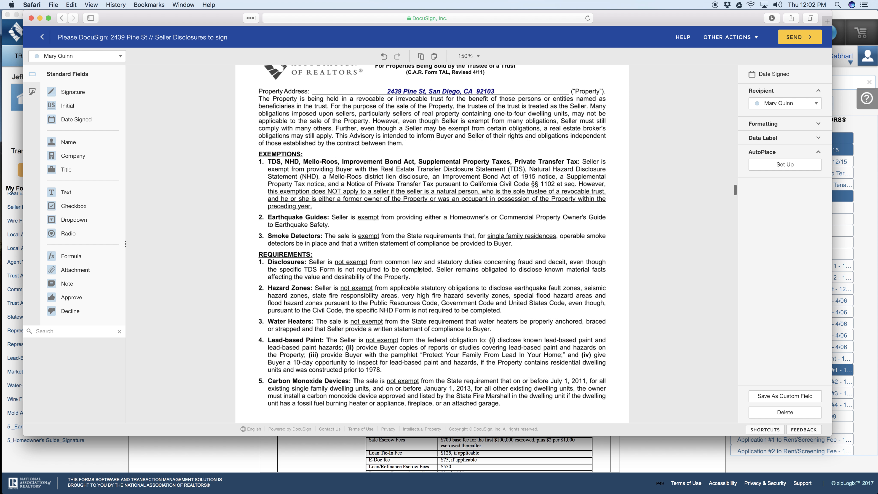
scroll(417, 268, down, 4)
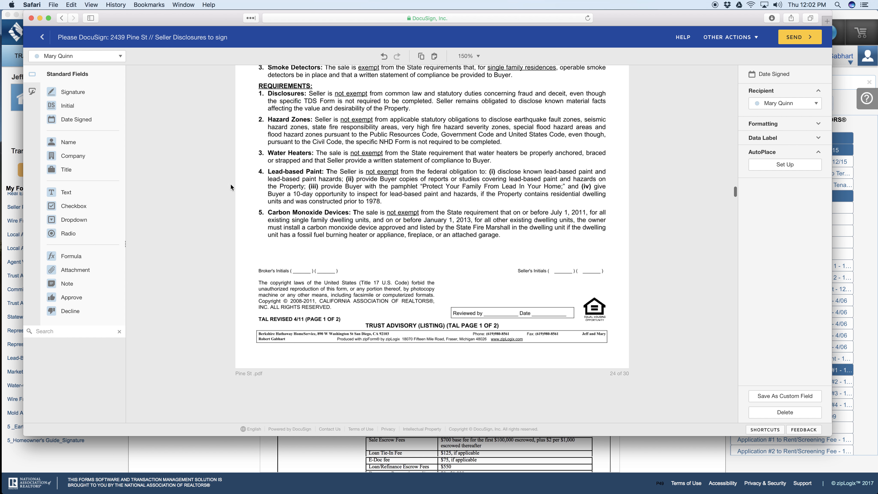
right_click(554, 252)
click(567, 319)
drag(535, 296, 589, 267)
click(601, 296)
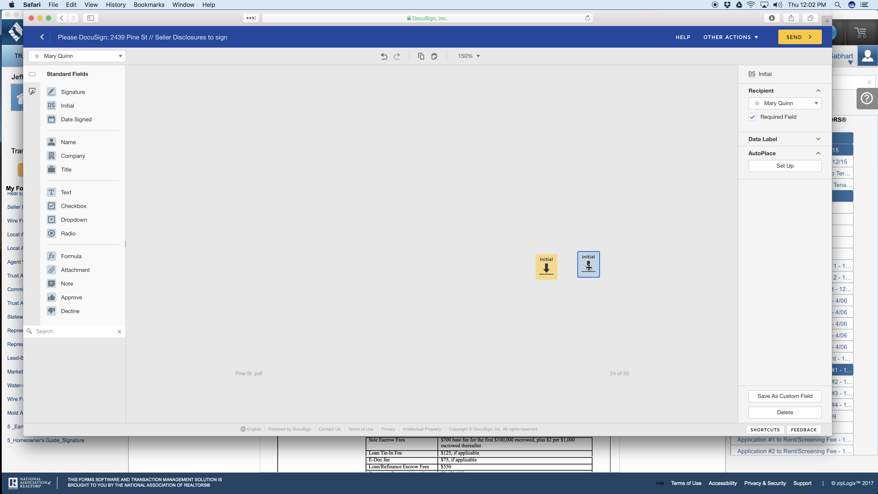
click(550, 270)
Step: Place Signature and Date Signed fields for both sellers on the Seller lines of Trust Advisory (Listing) page 2
scroll(521, 277, down, 8)
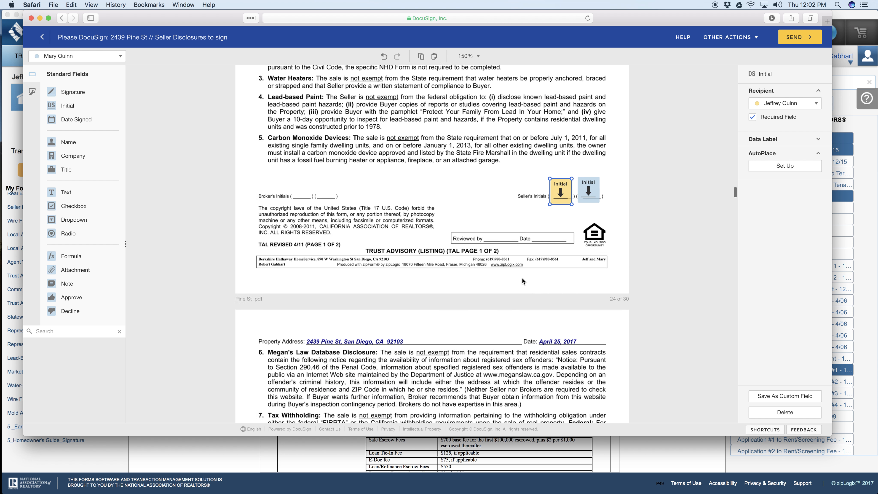
scroll(522, 279, down, 5)
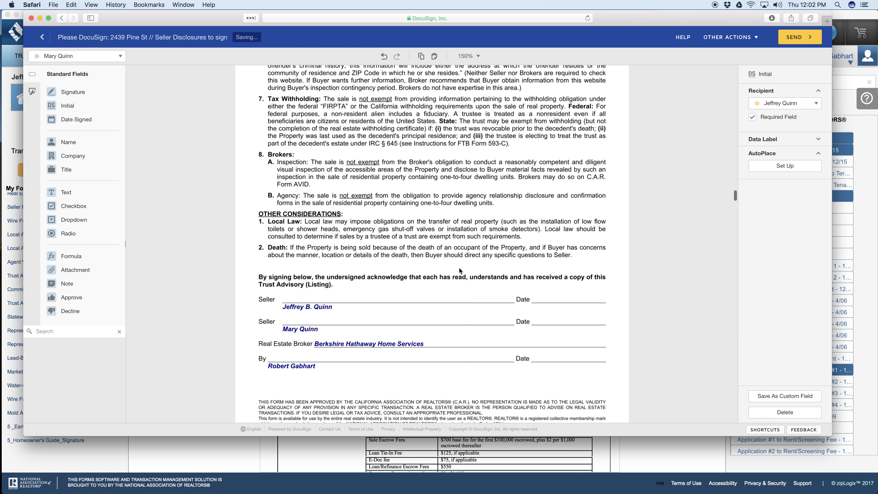
mouse_move(61, 92)
mouse_down()
mouse_move(289, 192)
mouse_move(286, 247)
mouse_up()
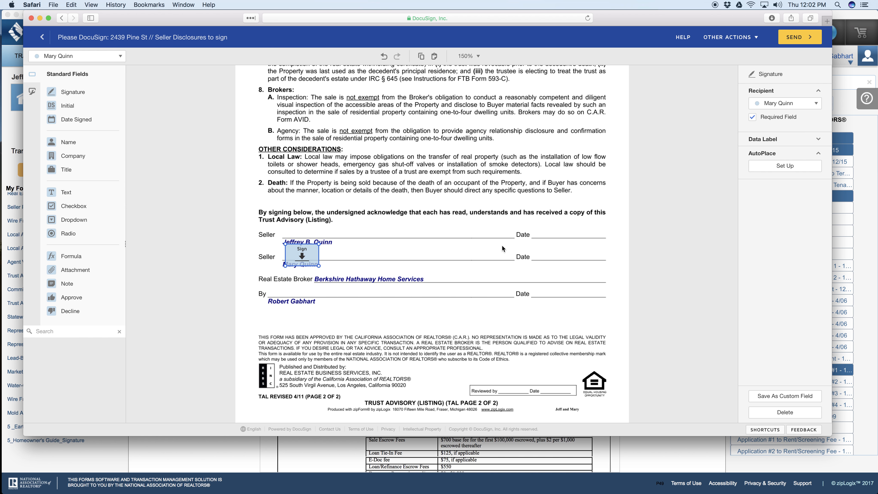
drag(83, 127, 542, 251)
click(77, 56)
click(75, 74)
drag(75, 94, 347, 236)
drag(83, 119, 542, 232)
Step: Place the listing agent's Signature and Date Signed fields on the broker's By line of Trust Advisory (Listing) page 2
scroll(441, 237, down, 1)
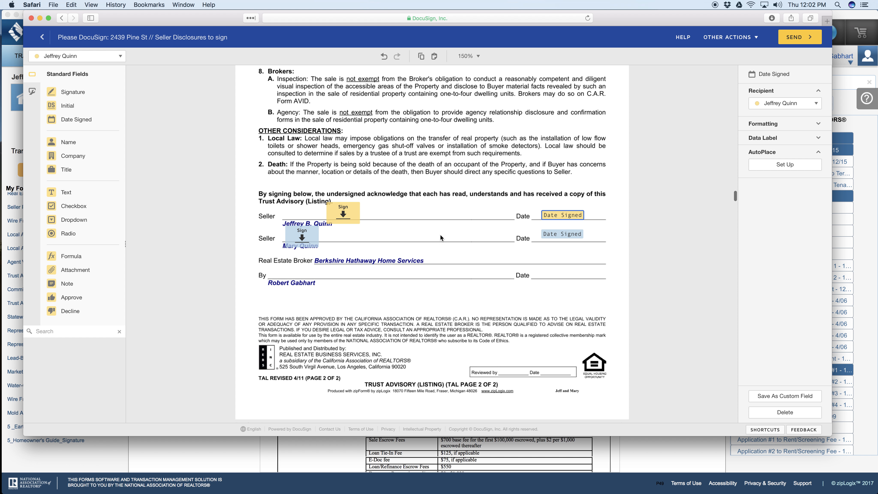
click(89, 59)
click(69, 101)
mouse_move(72, 92)
mouse_down()
mouse_move(274, 240)
mouse_move(275, 260)
mouse_up()
drag(74, 119, 496, 271)
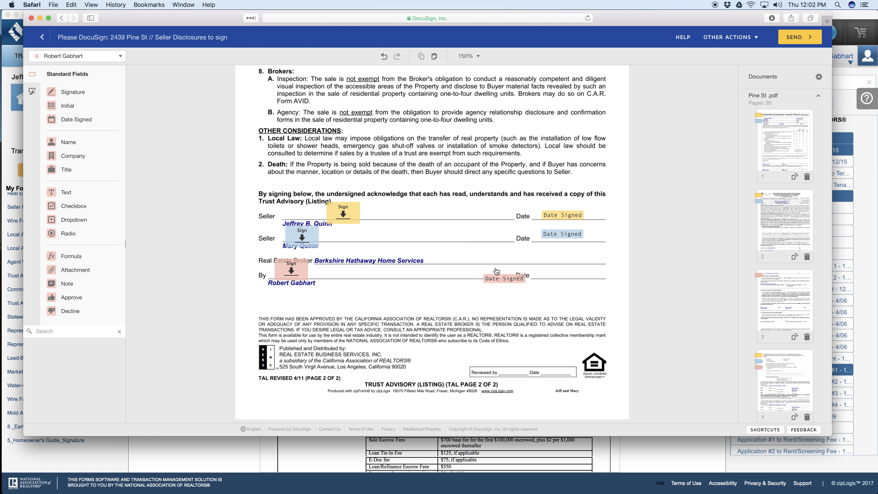
Step: Paste both sellers' Initial fields on Trust Advisory (TA) page 1 and position each at its own Seller's Initials blank
scroll(449, 237, down, 10)
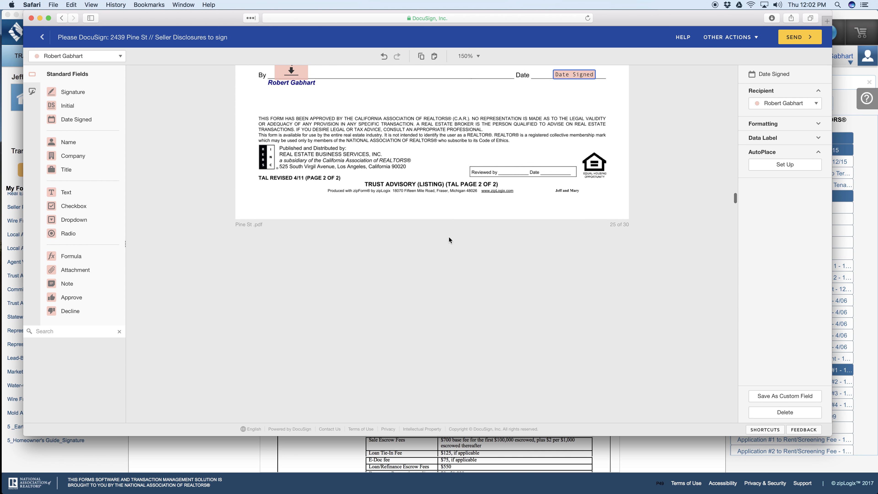
scroll(449, 239, down, 15)
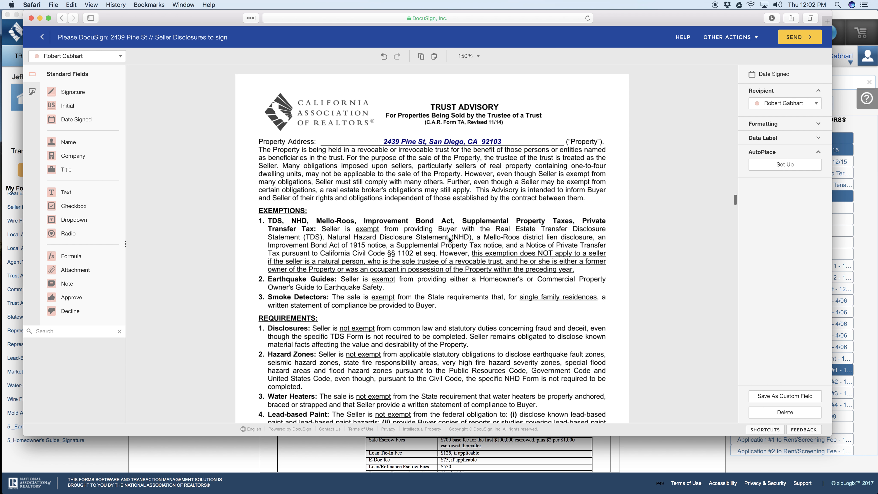
scroll(450, 239, down, 4)
right_click(495, 226)
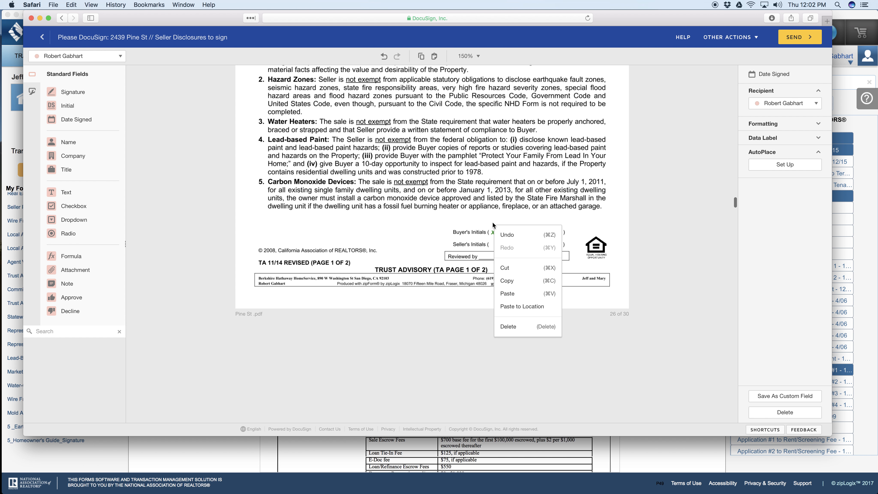
click(507, 293)
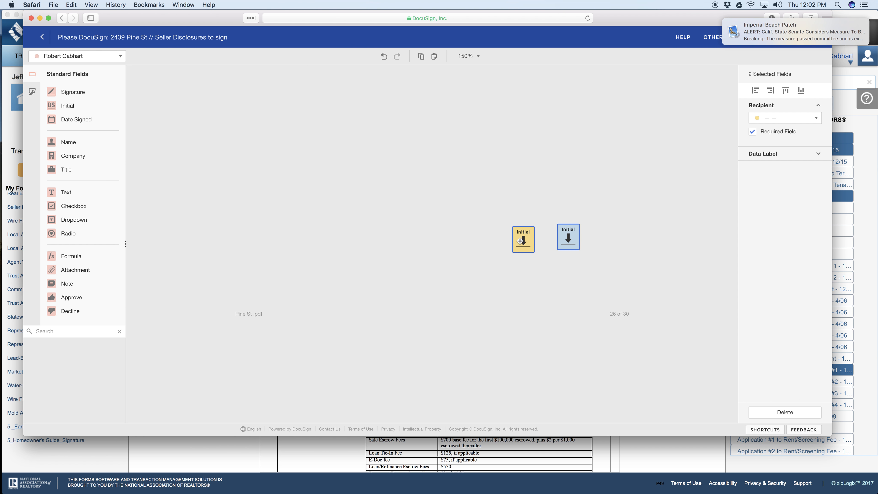
click(532, 279)
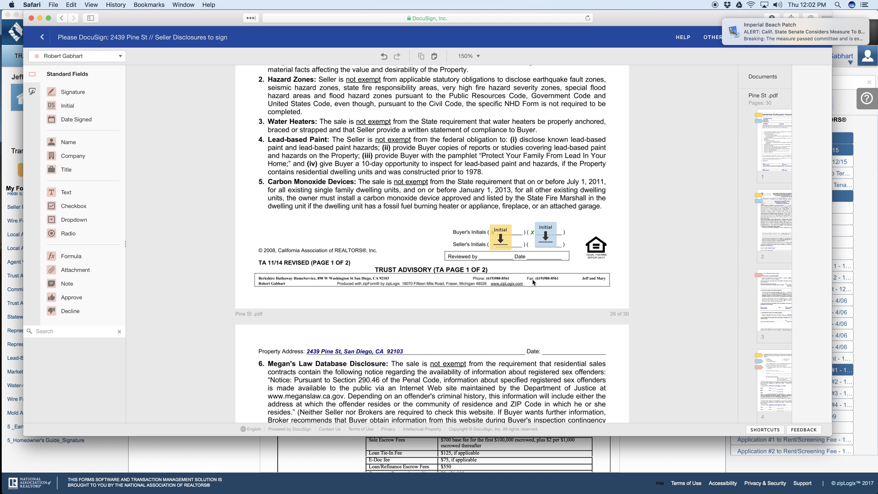
drag(538, 239, 538, 243)
click(501, 242)
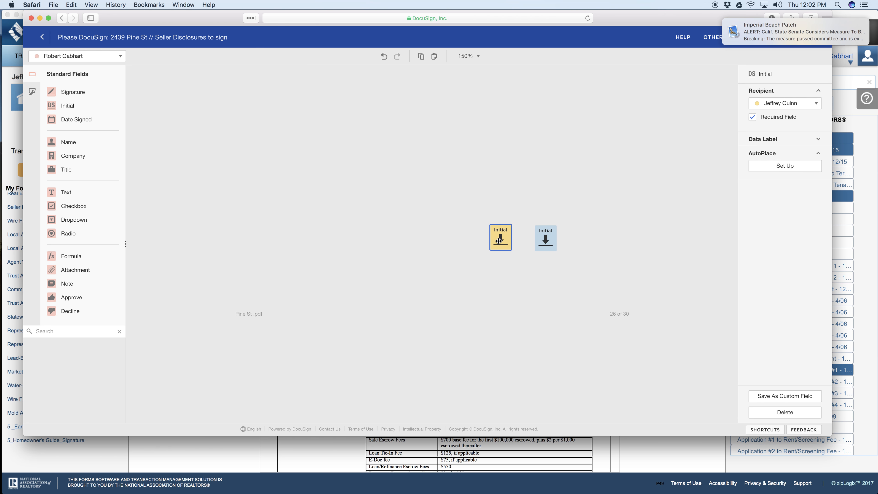
Step: Place the first seller's Signature and Date Signed fields on the upper Seller line of Trust Advisory (TA) page 2
scroll(531, 291, down, 4)
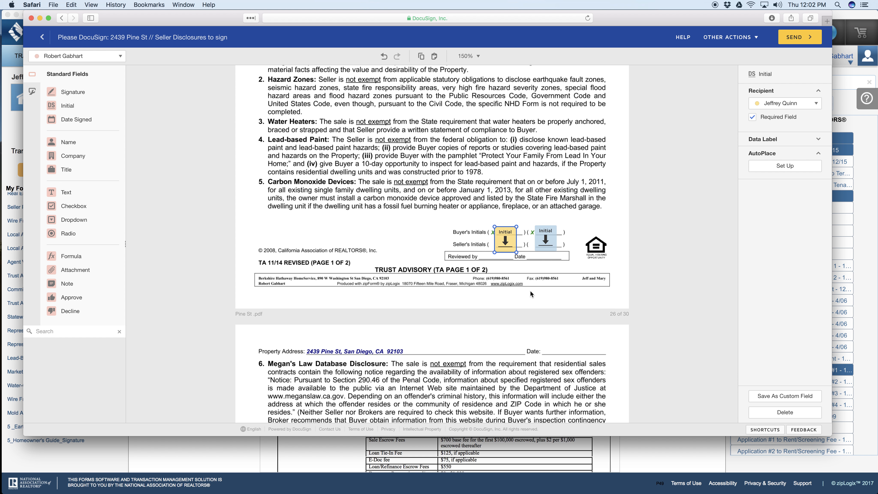
scroll(530, 291, down, 10)
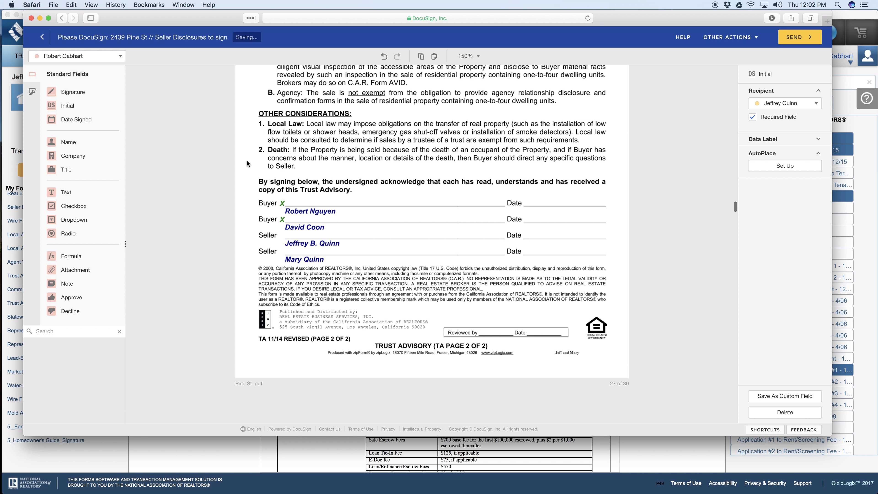
click(107, 56)
click(110, 73)
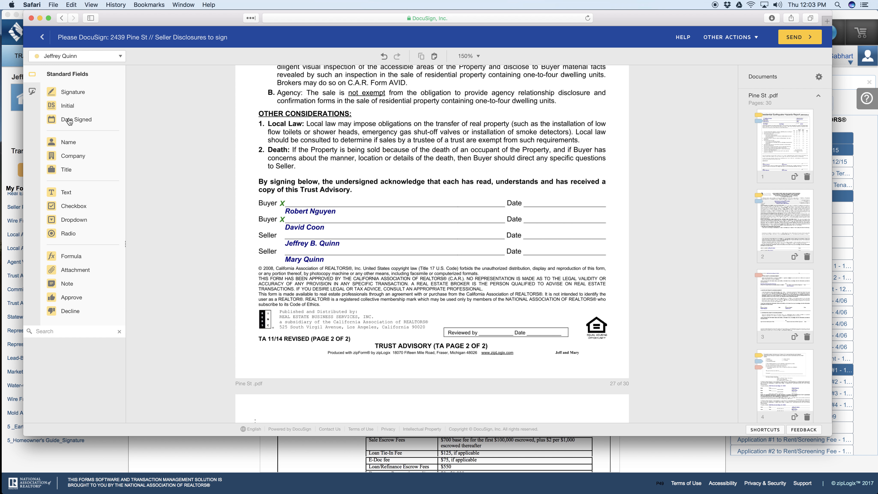
click(280, 225)
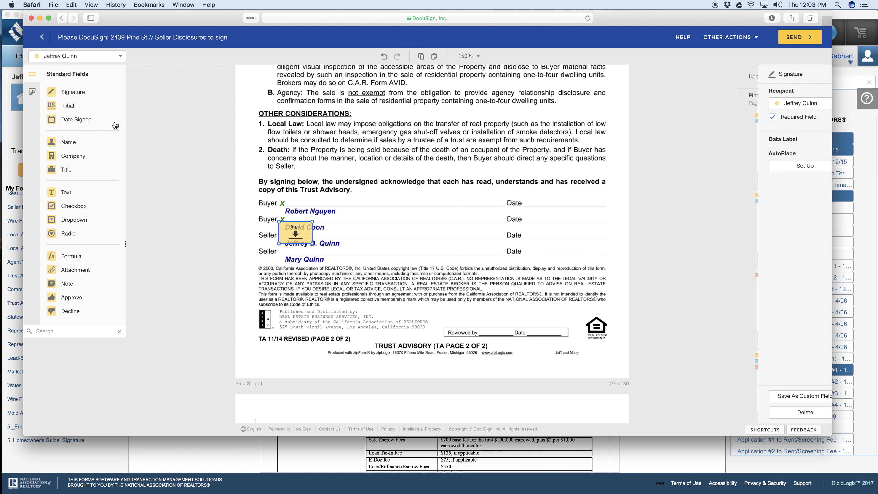
click(72, 120)
Step: Place the second seller's Signature and Date Signed fields on the lower Seller line of Trust Advisory (TA) page 2
click(76, 56)
click(93, 85)
click(83, 93)
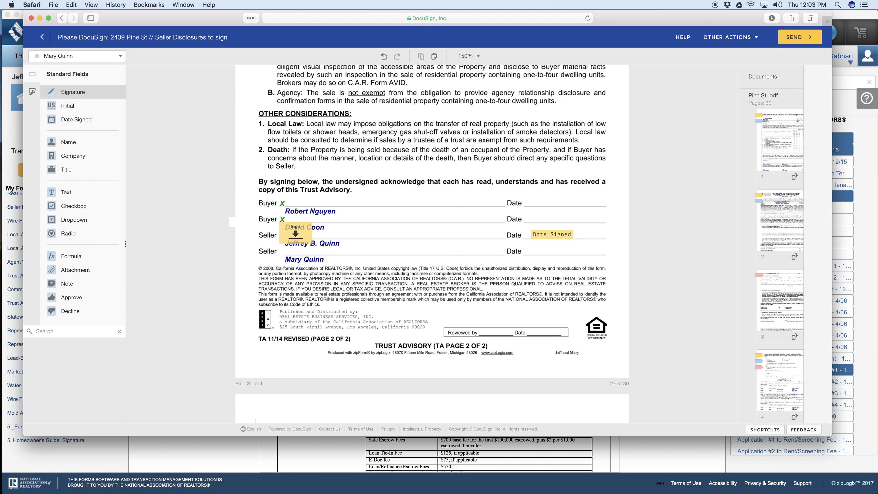
click(72, 119)
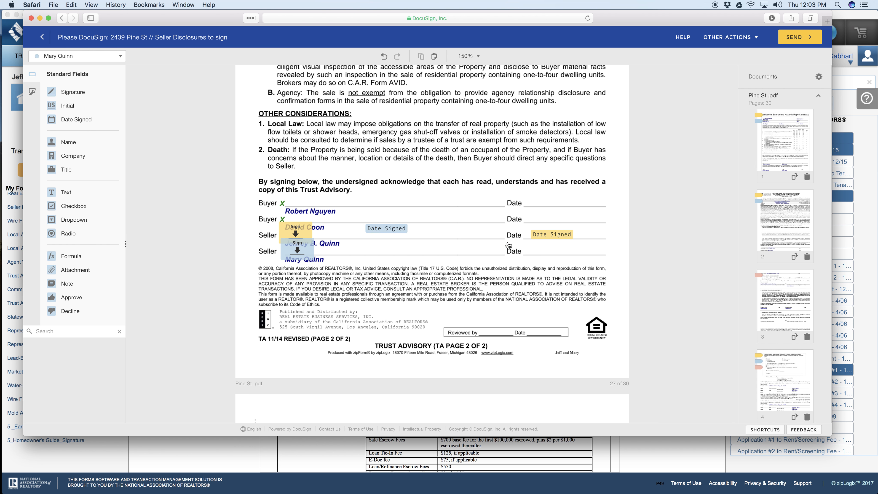
click(539, 250)
scroll(539, 208, down, 2)
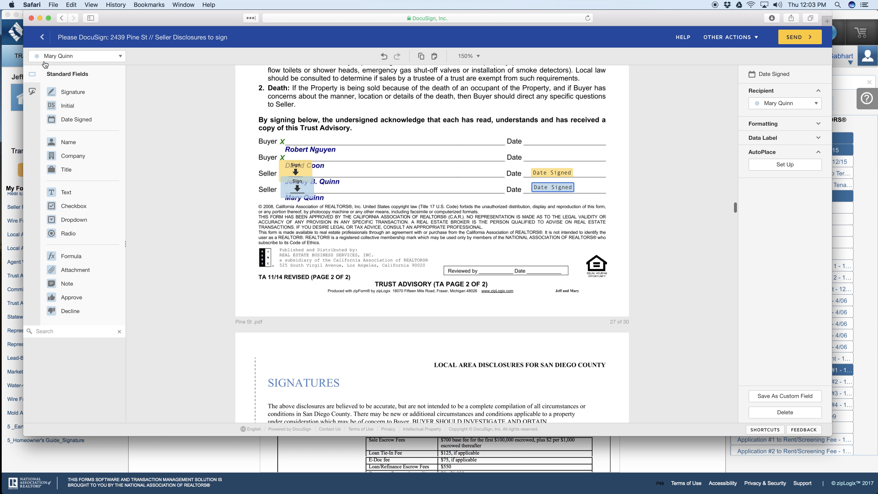
click(305, 169)
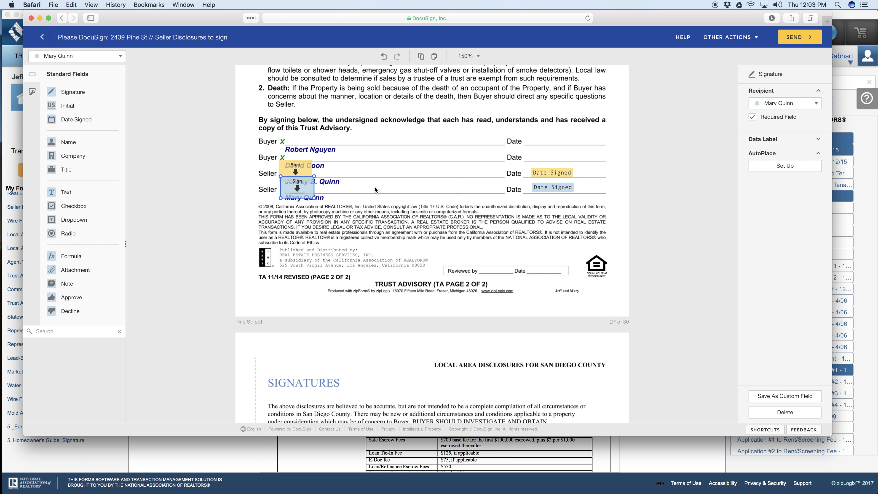
Step: Place the second seller's Signature and Date Signed fields in the Sellers section of Local Area Disclosures page 15
scroll(374, 186, down, 5)
scroll(375, 190, down, 5)
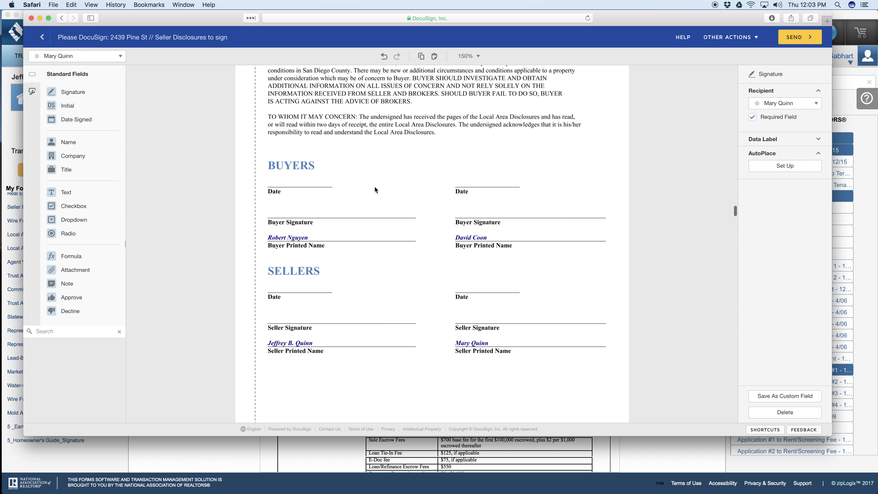
scroll(394, 174, down, 2)
mouse_move(71, 91)
mouse_down()
mouse_move(352, 279)
mouse_move(257, 261)
mouse_move(455, 269)
mouse_up()
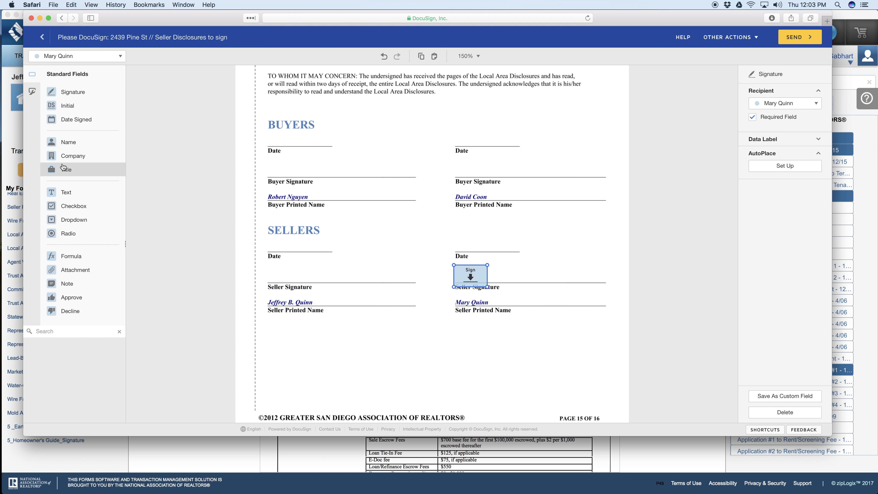
drag(67, 123, 460, 243)
Step: Place the first seller's Signature and Date Signed fields in the Sellers section of Local Area Disclosures page 15
click(79, 61)
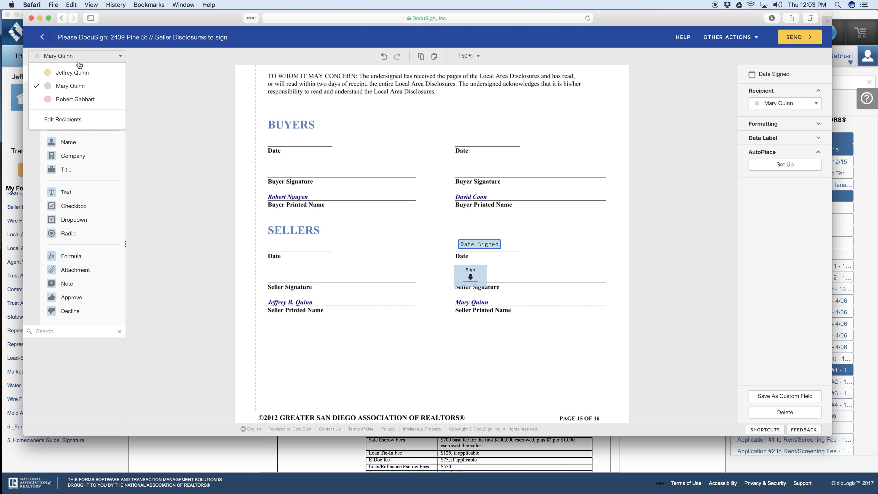
click(71, 73)
click(312, 248)
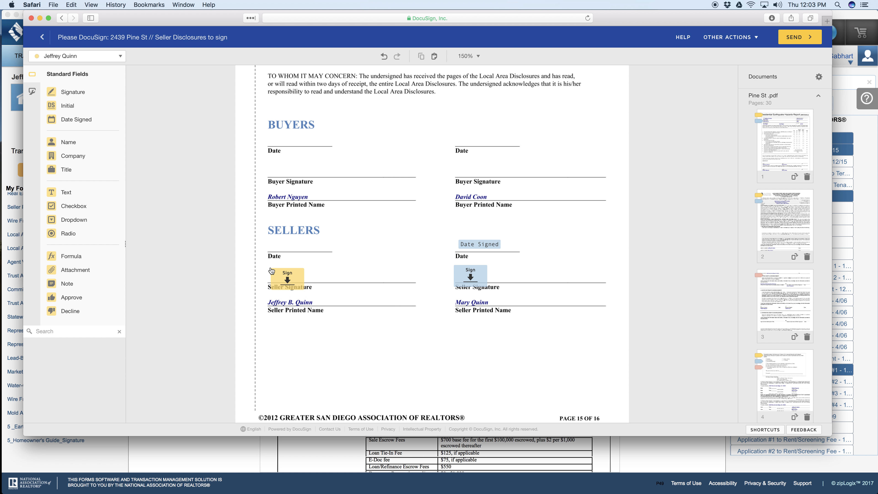
drag(208, 203, 268, 274)
drag(81, 119, 275, 230)
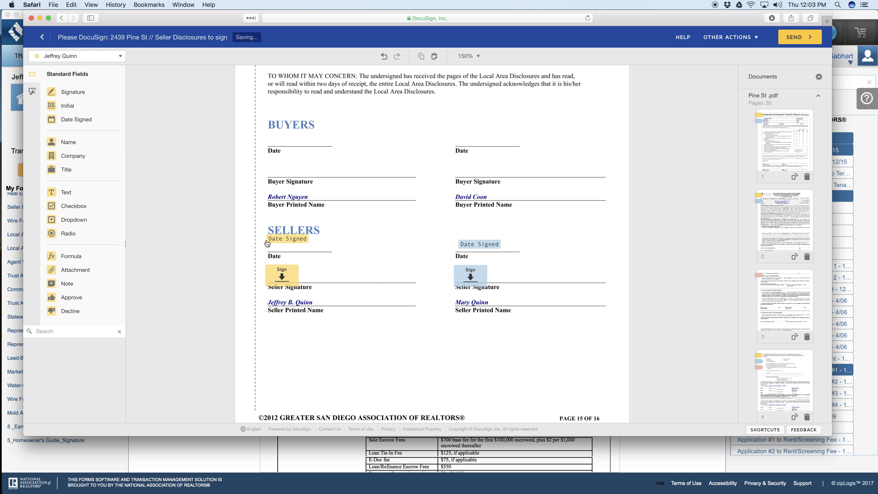
Step: Place a Signature field for each seller on their Seller Signature line of Affiliated Business Arrangement Disclosure page 2
scroll(418, 256, down, 8)
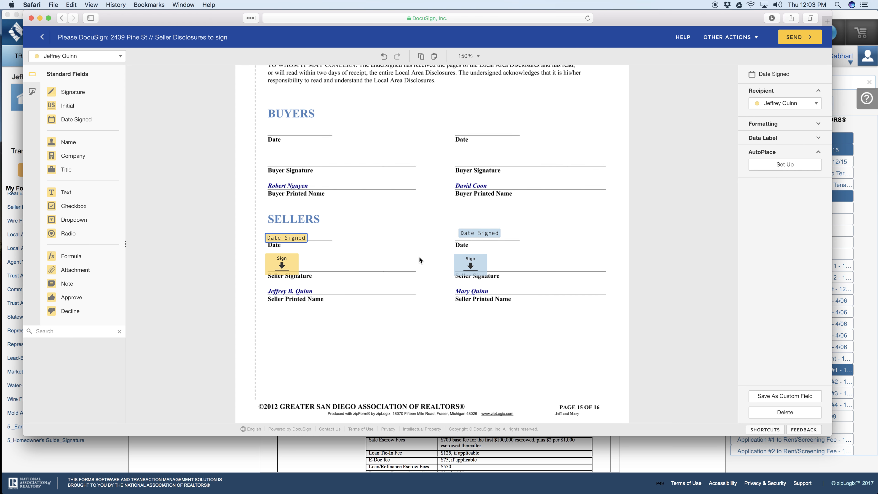
scroll(420, 260, down, 12)
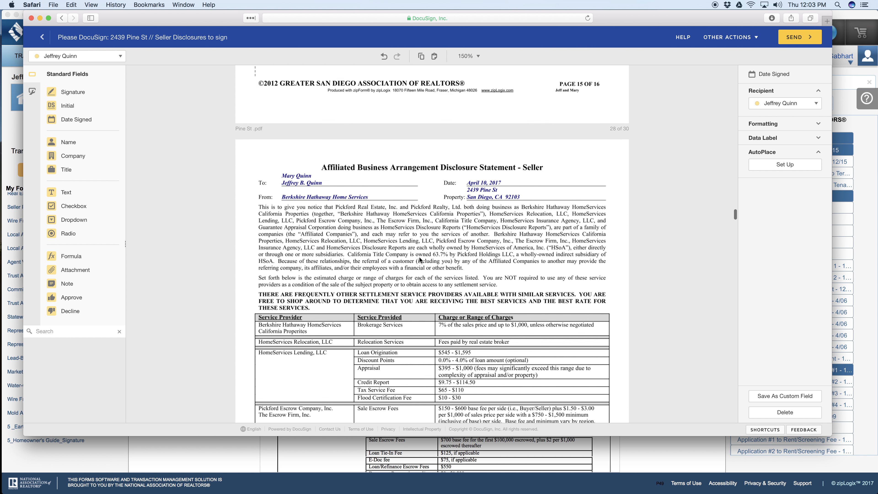
scroll(419, 258, down, 5)
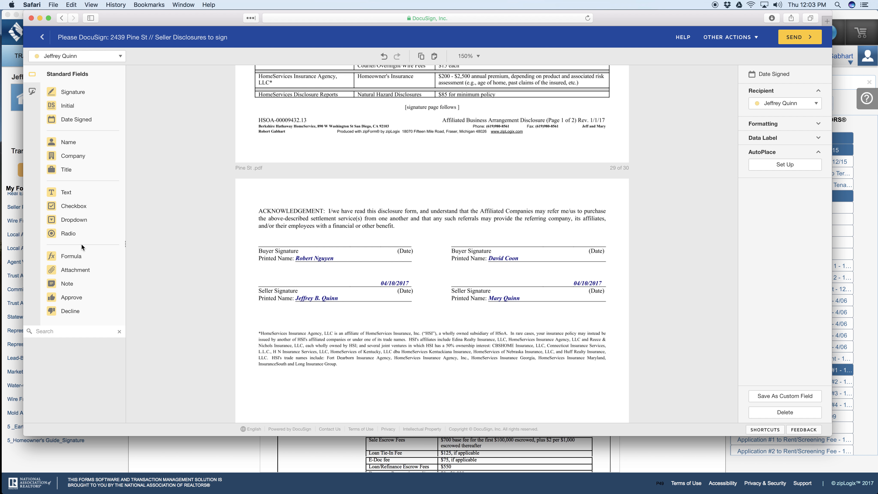
mouse_move(72, 92)
mouse_down()
mouse_move(204, 233)
mouse_move(278, 276)
mouse_up()
click(262, 274)
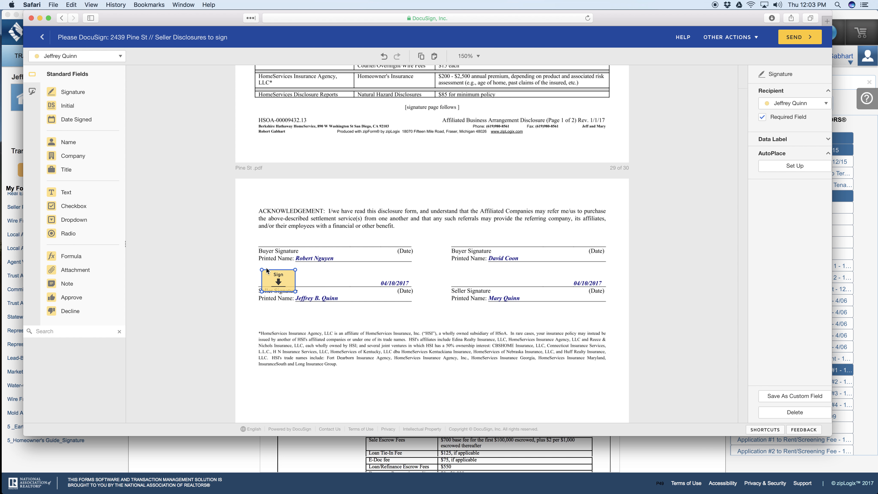
click(77, 60)
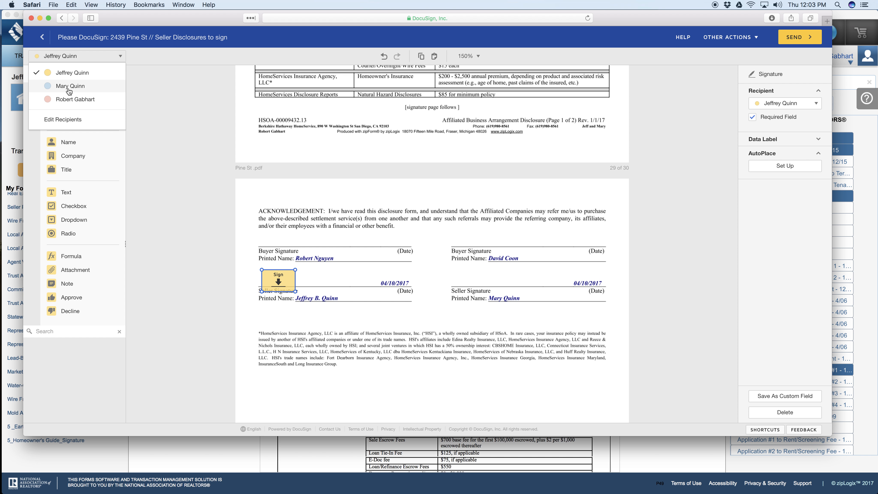
click(70, 86)
mouse_move(73, 92)
mouse_down()
mouse_move(443, 276)
mouse_move(479, 269)
mouse_up()
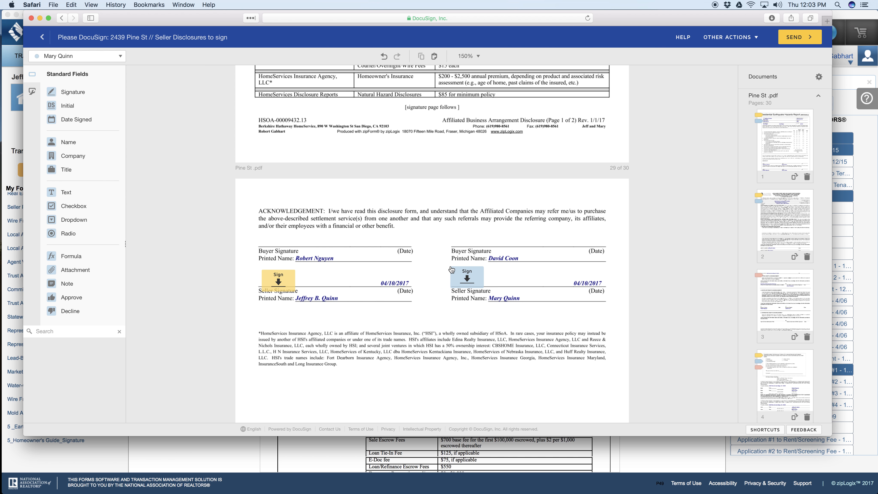
click(452, 269)
Step: Add a Text field for the first seller in the Number of Bathrooms cell of the plumbing retrofit certificate and shrink it to fit
scroll(449, 268, down, 6)
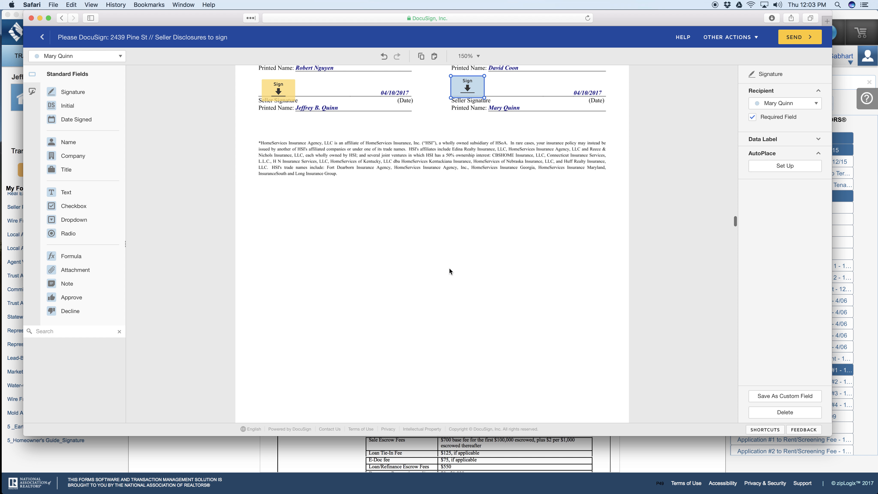
scroll(450, 269, down, 7)
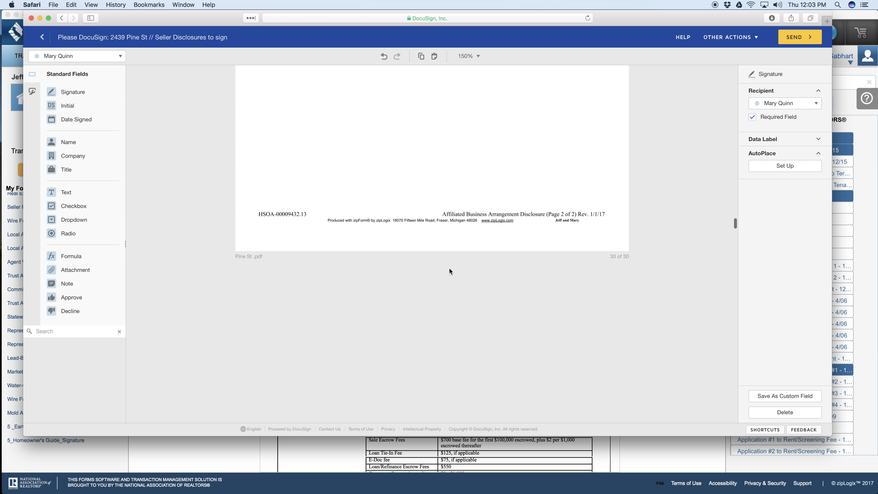
scroll(449, 268, down, 8)
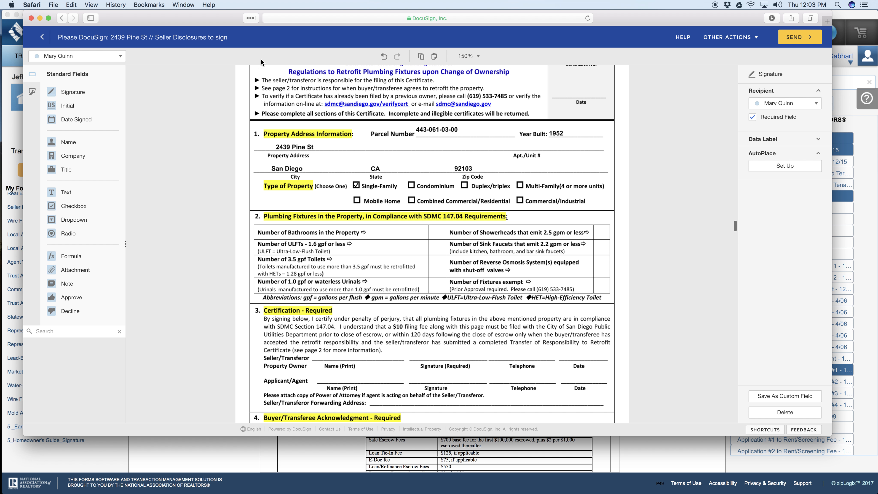
scroll(506, 212, down, 2)
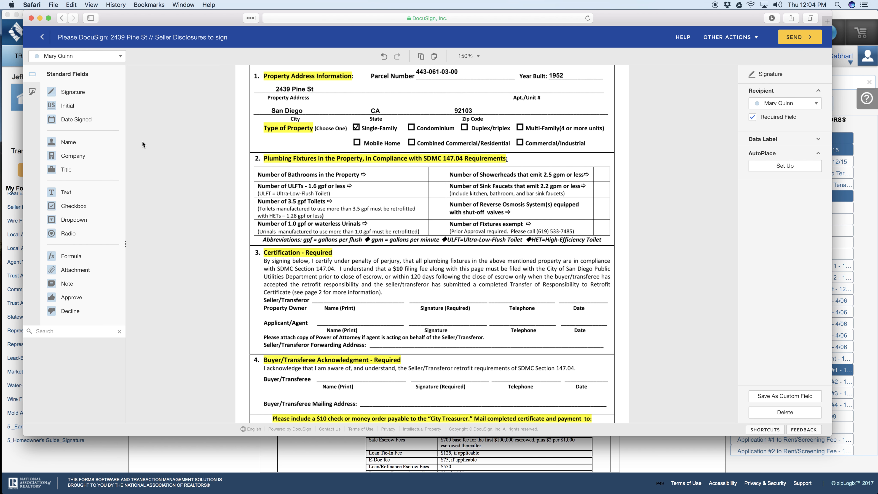
click(73, 61)
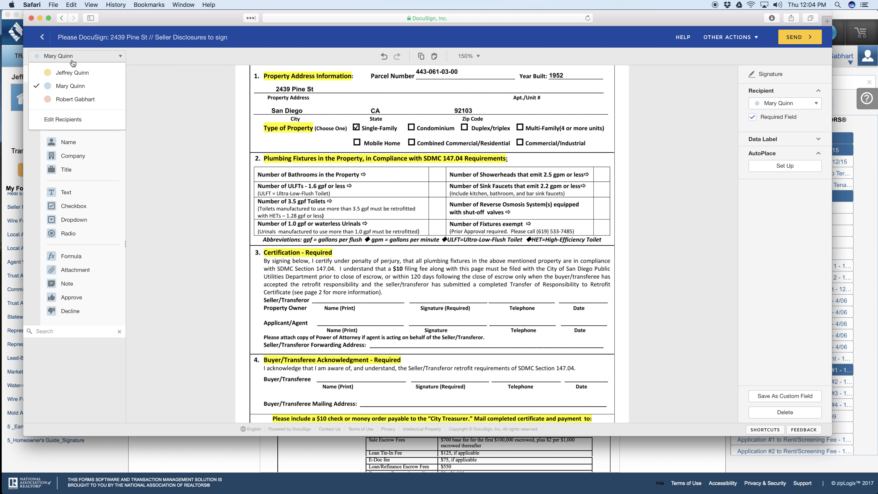
click(69, 73)
click(66, 192)
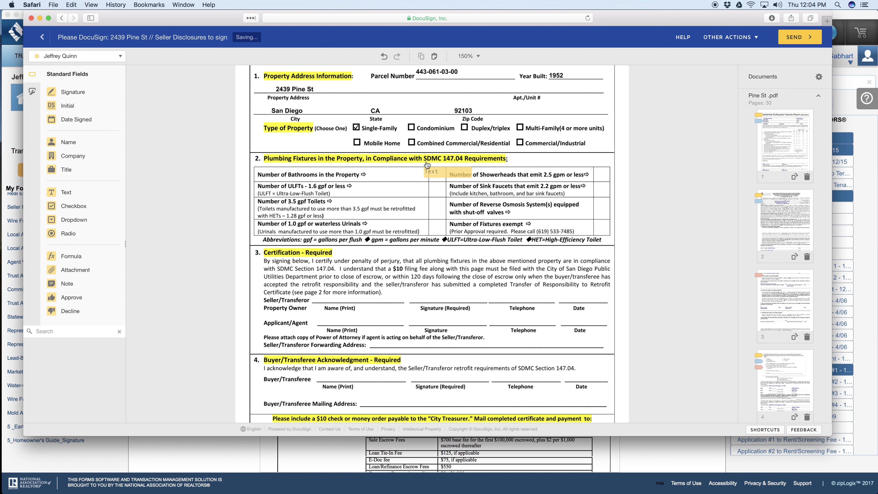
click(428, 171)
drag(476, 177, 478, 177)
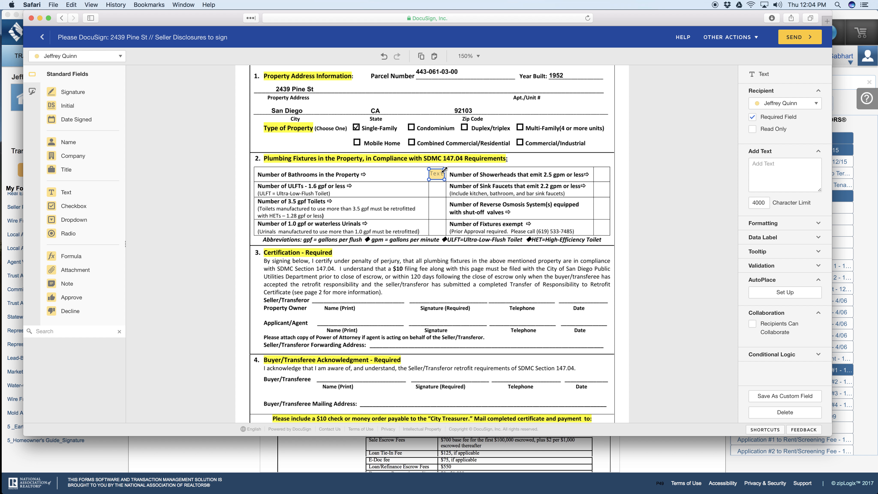
click(462, 252)
Step: Copy the bathrooms Text field into the Number of ULFTs and Number of 3.5 gpf Toilets cells
click(434, 173)
right_click(434, 195)
click(450, 263)
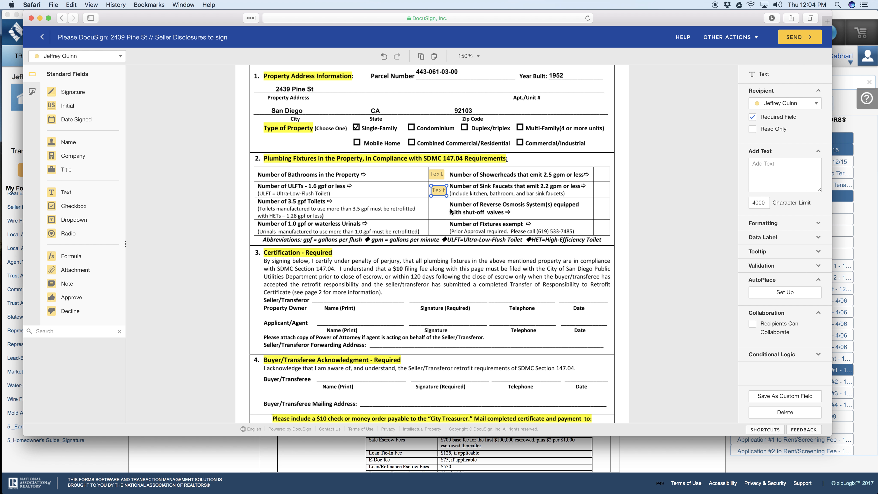
right_click(450, 210)
click(478, 291)
Step: Copy the Text field into the Number of 1.0 gpf or waterless Urinals and Number of Showerheads cells
right_click(458, 237)
click(483, 307)
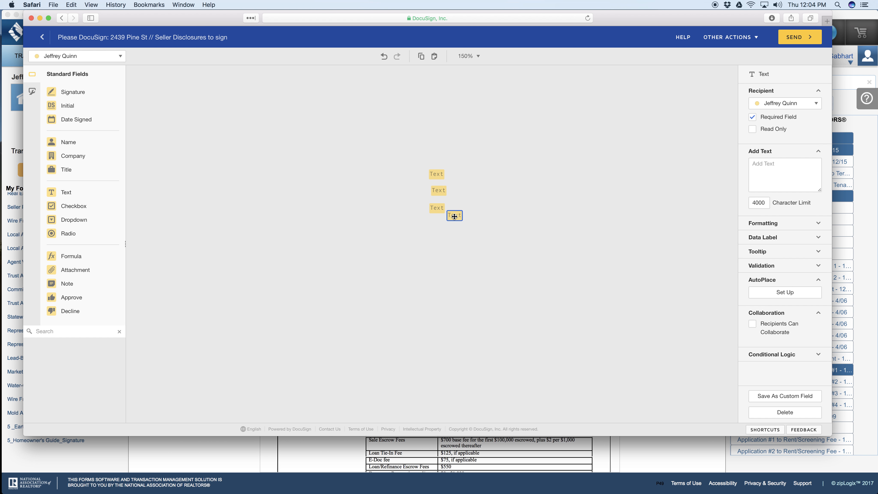
drag(438, 225, 440, 226)
right_click(561, 172)
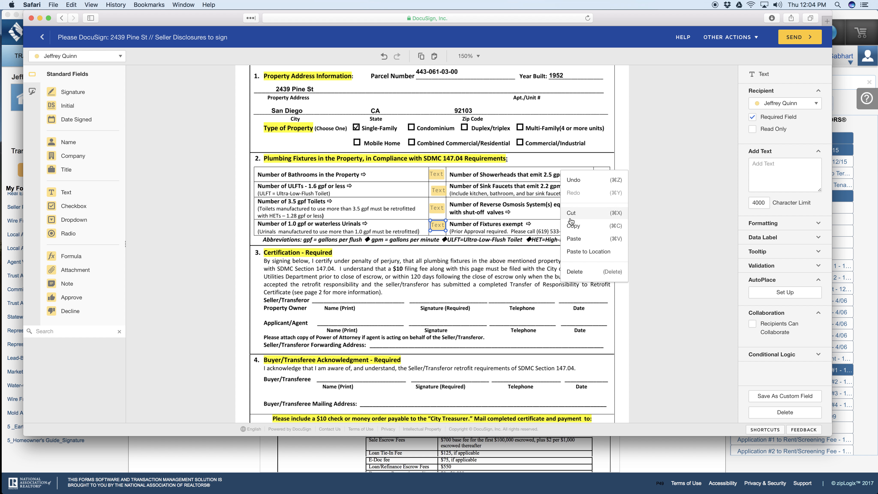
click(570, 239)
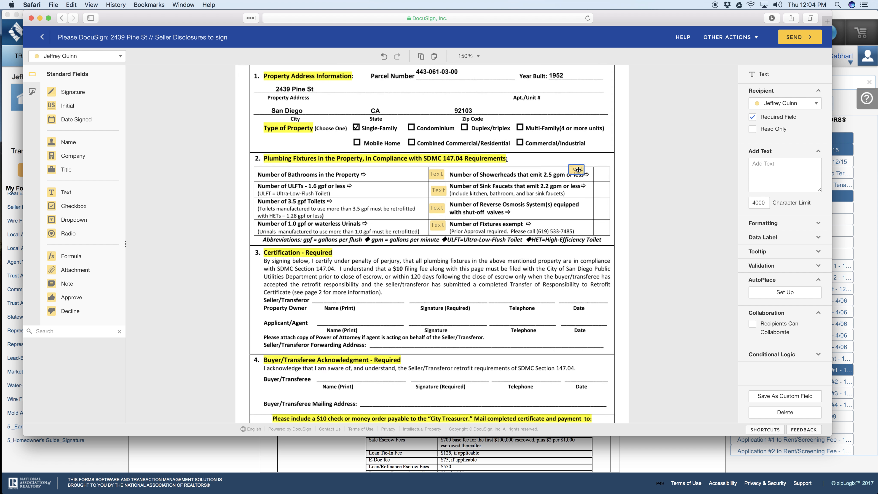
Step: Copy the Text field into the Sink Faucets, Reverse Osmosis Systems and Fixtures exempt cells of the certificate
right_click(552, 178)
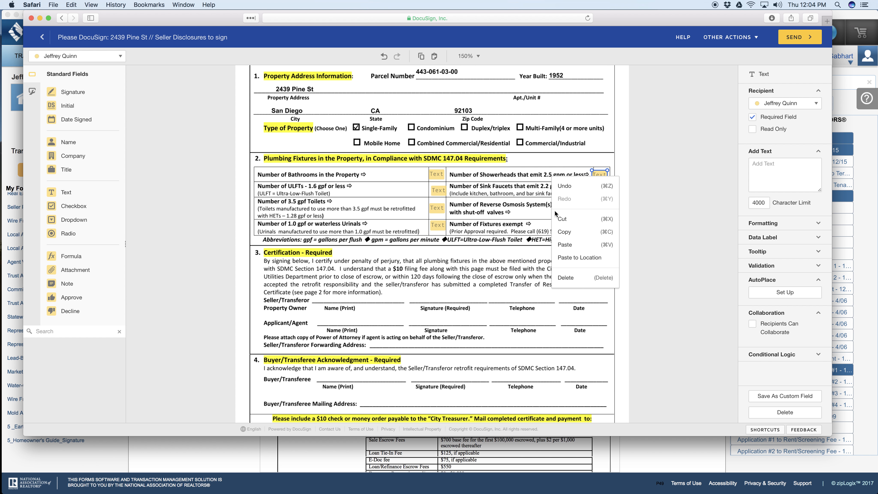
click(561, 234)
drag(478, 213, 589, 193)
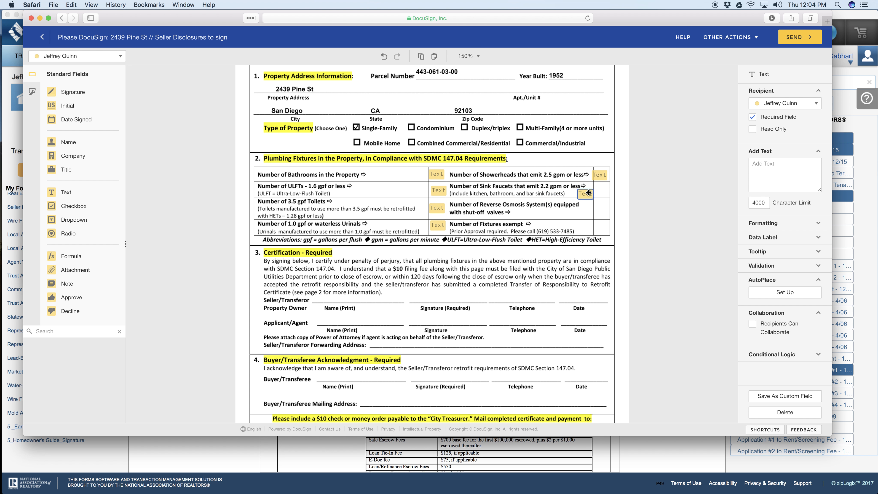
right_click(538, 198)
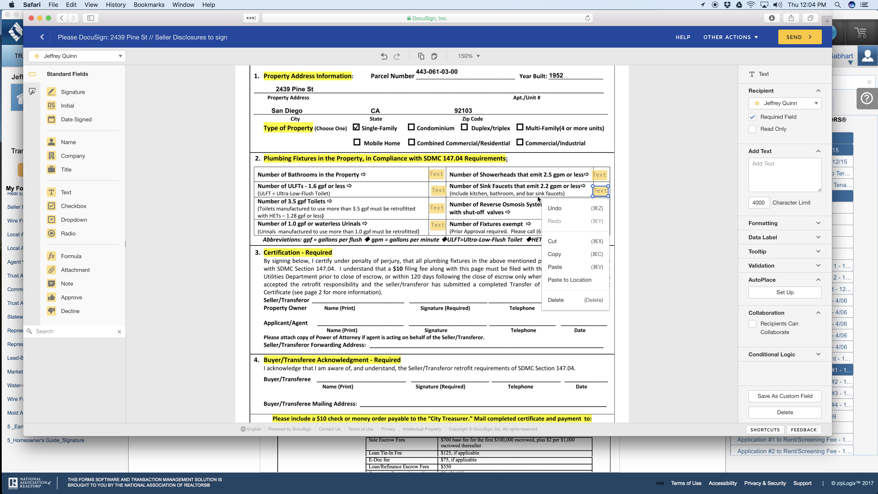
click(557, 268)
drag(489, 219, 598, 209)
right_click(526, 207)
click(546, 277)
drag(488, 234, 597, 230)
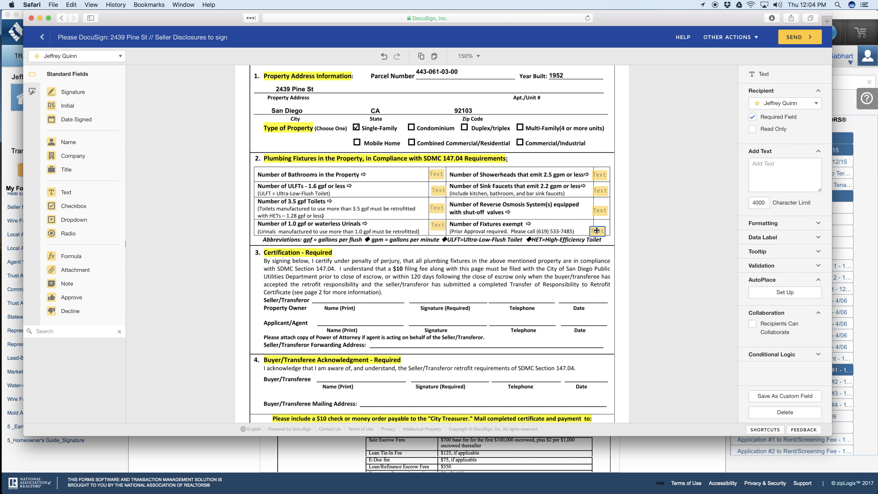
Step: Place the first seller's Signature, Date Signed and Name fields on the Seller/Transferor line of the certificate's Certification section
scroll(455, 257, down, 1)
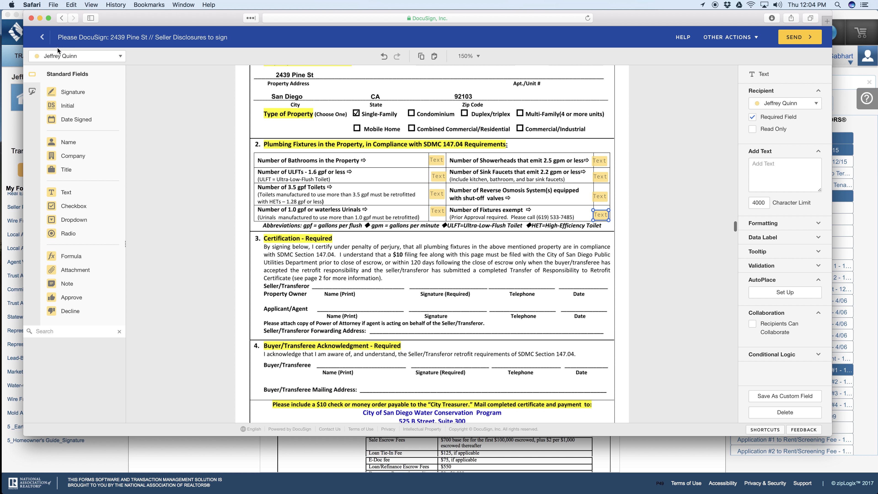
mouse_move(59, 92)
mouse_down()
mouse_move(329, 253)
mouse_move(416, 273)
mouse_up()
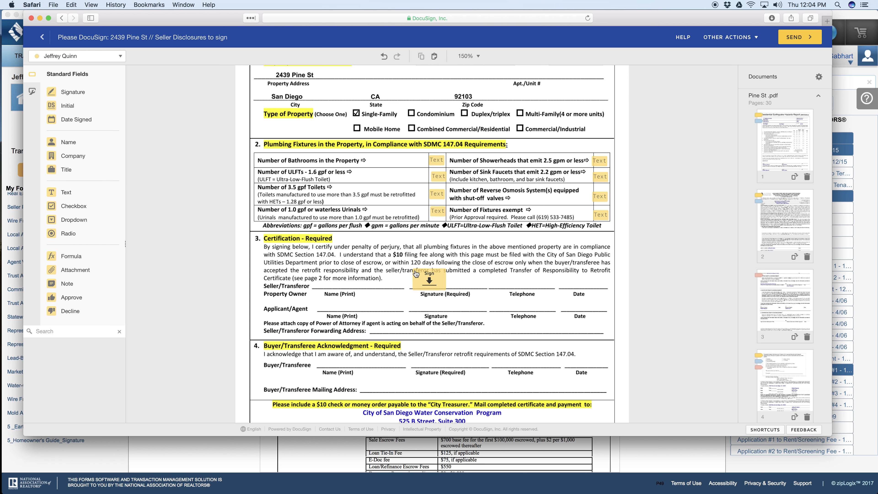
drag(74, 119, 498, 240)
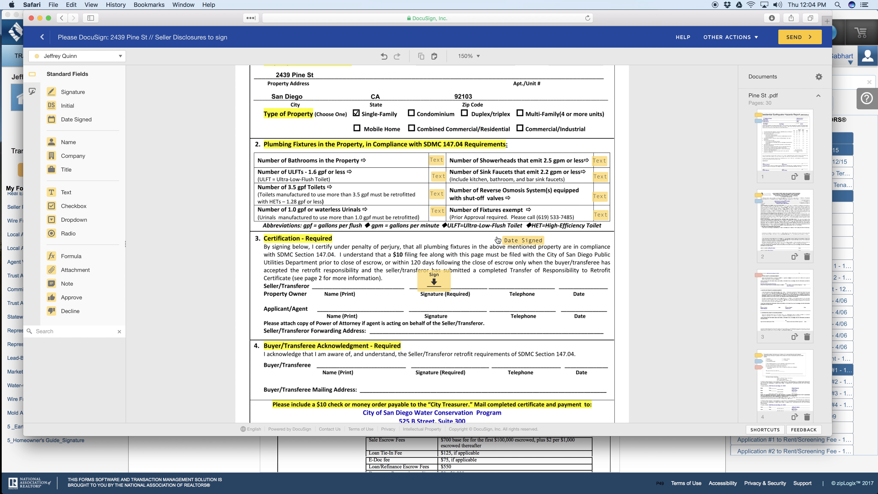
click(570, 282)
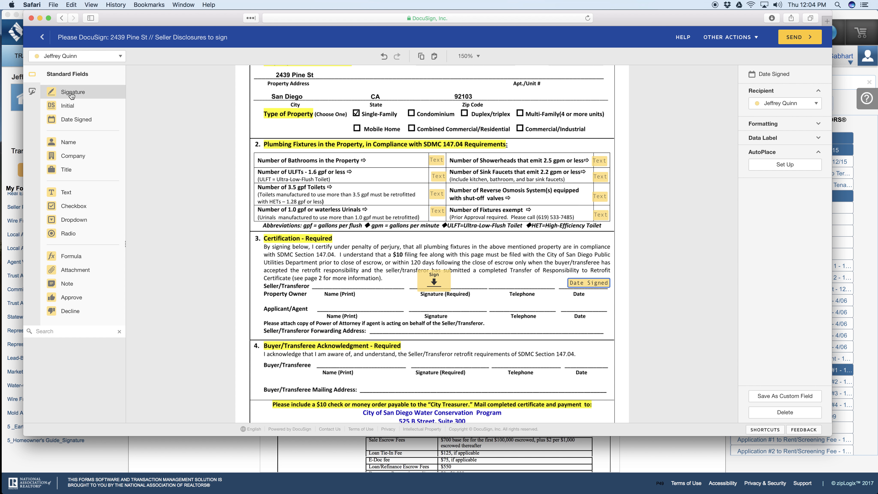
drag(68, 142, 334, 281)
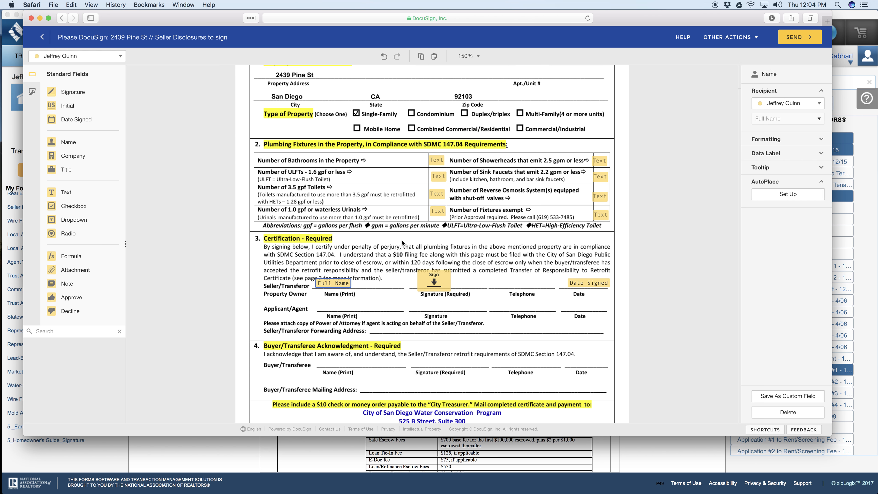
Step: Place the first seller's Signature and Date Signed fields on the first Transferor (Seller) line of the Natural Hazard Disclosure Statement
scroll(402, 240, down, 10)
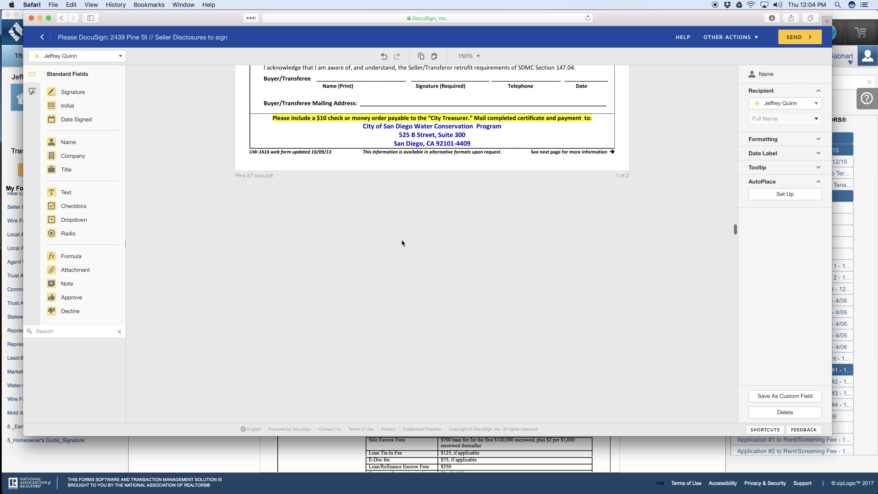
scroll(402, 240, down, 15)
scroll(402, 241, down, 15)
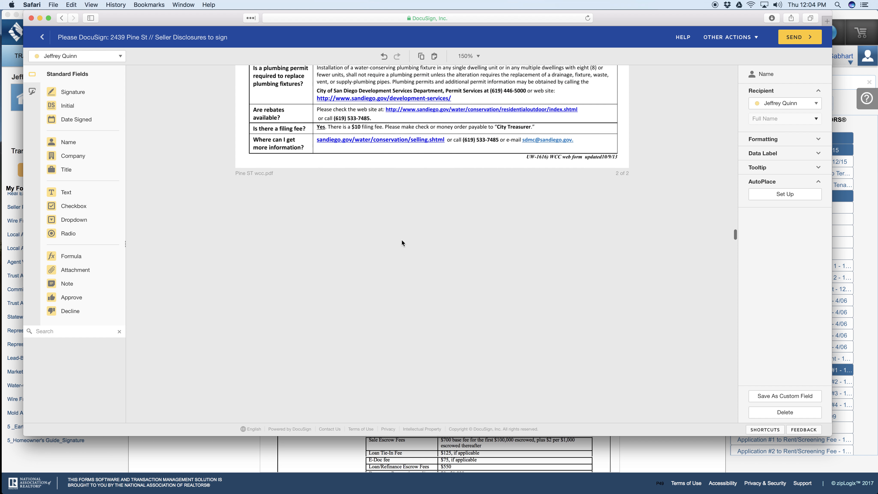
scroll(402, 241, down, 10)
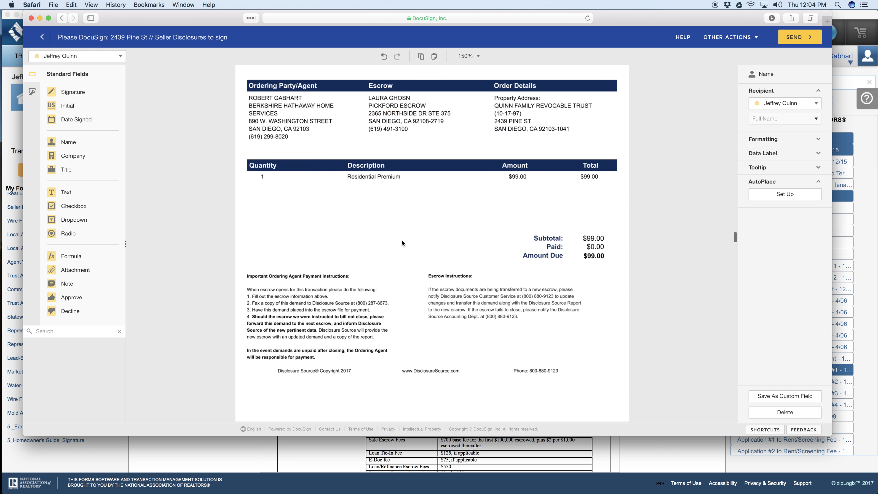
scroll(402, 240, down, 10)
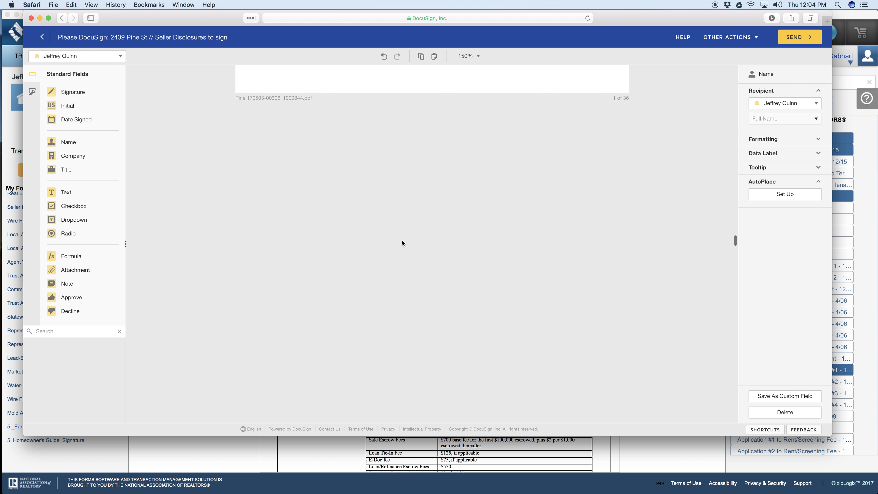
scroll(402, 242, down, 5)
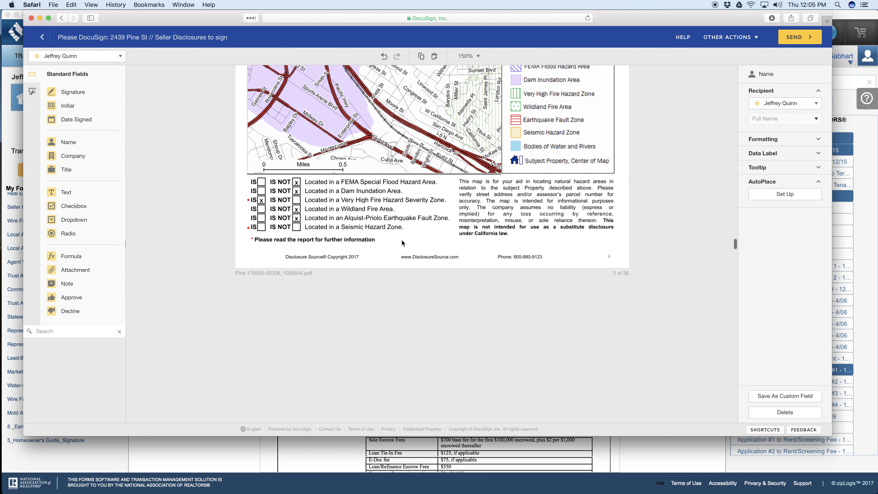
scroll(402, 240, down, 5)
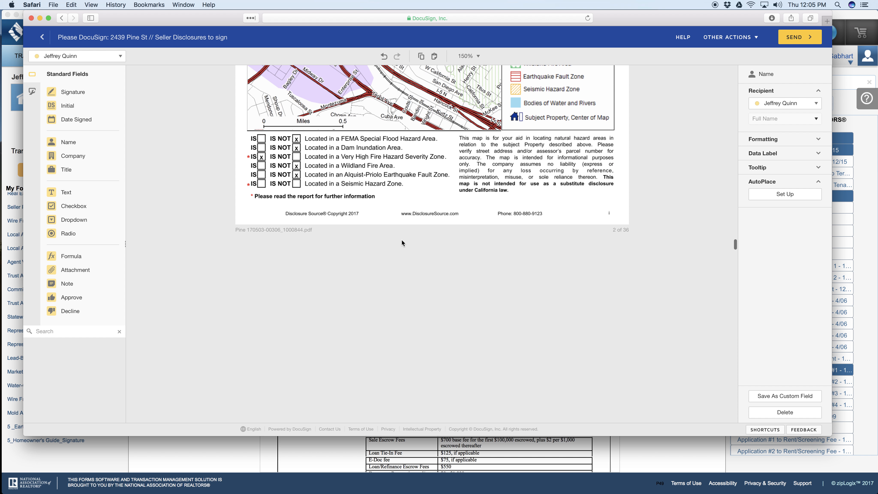
scroll(402, 242, down, 10)
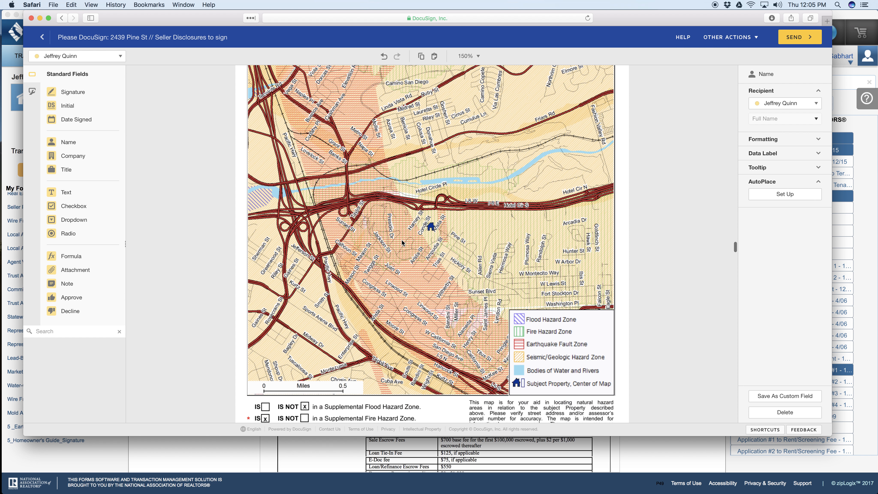
scroll(402, 240, down, 10)
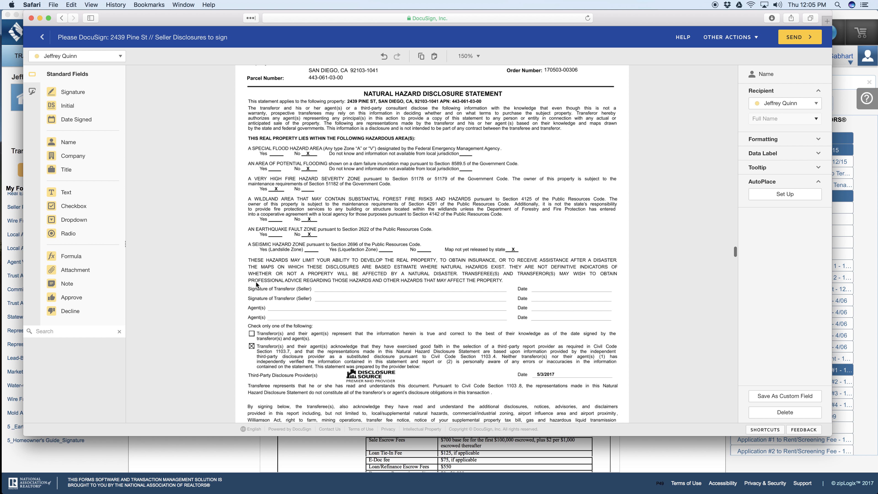
click(72, 92)
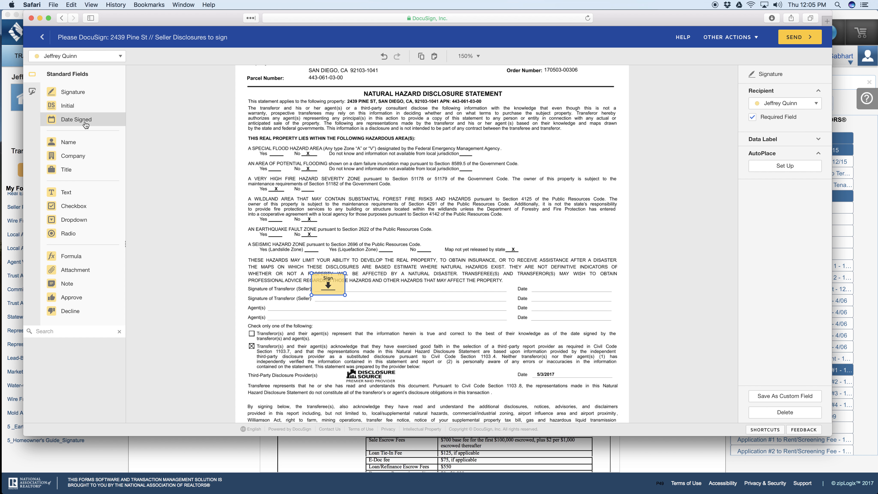
click(76, 119)
Step: Place the second seller's Signature and Date Signed fields on the second Transferor (Seller) line of the Natural Hazard Disclosure Statement
click(70, 55)
click(69, 84)
click(64, 92)
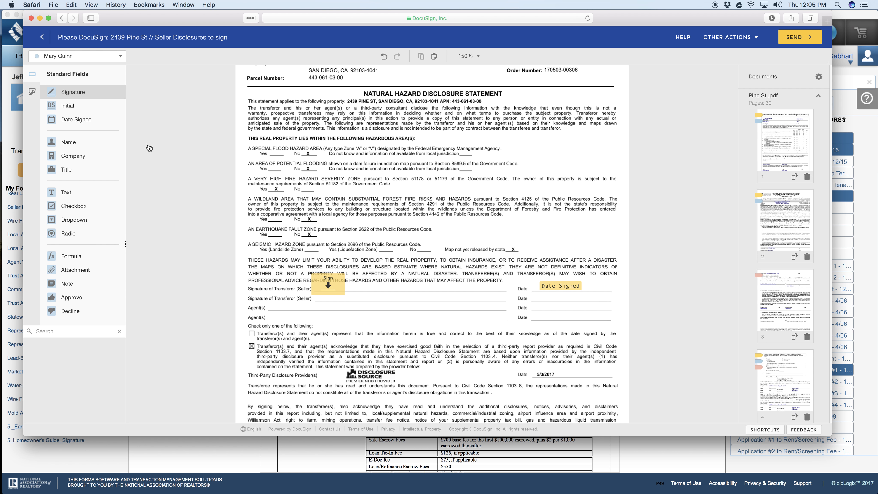
click(76, 119)
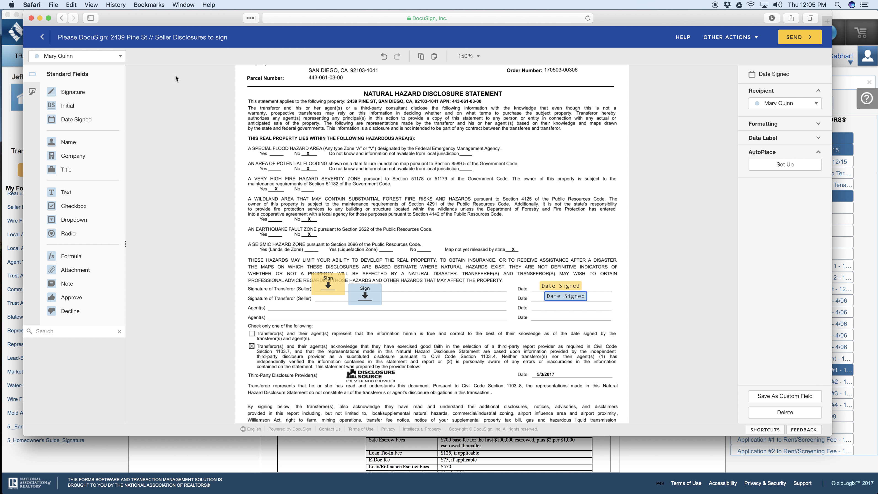
Step: Place the listing agent's Signature and Date Signed fields on the first Agent(s) line of the Natural Hazard Disclosure Statement
click(93, 57)
click(86, 100)
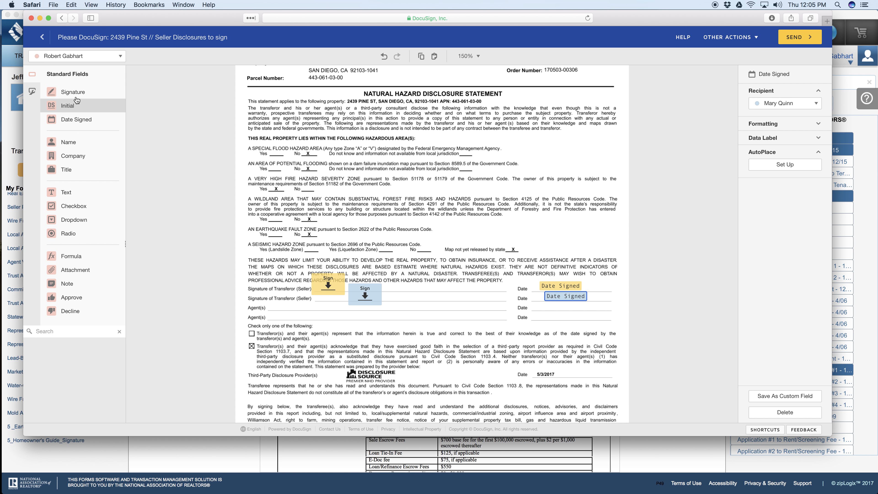
click(65, 92)
click(269, 297)
click(76, 119)
click(551, 304)
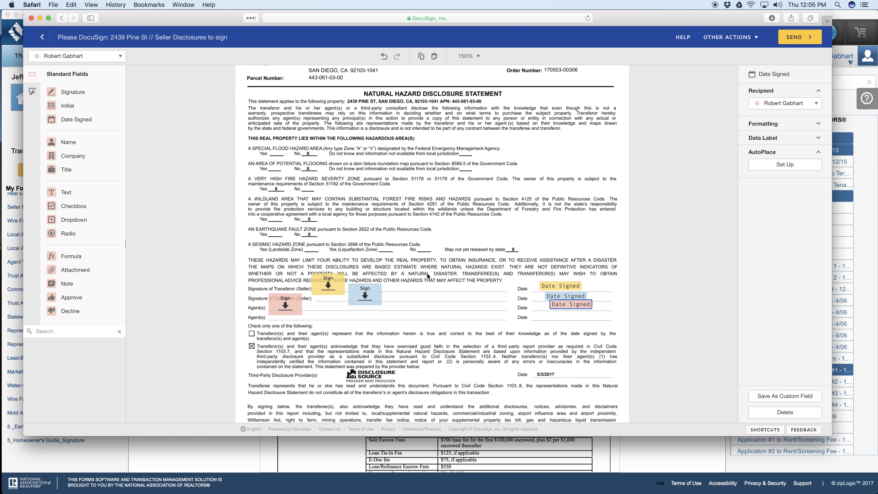
Step: Return to the envelope's document setup and move Pine ST wcc.pdf ahead of Pine St .pdf
scroll(426, 273, down, 15)
scroll(427, 273, down, 20)
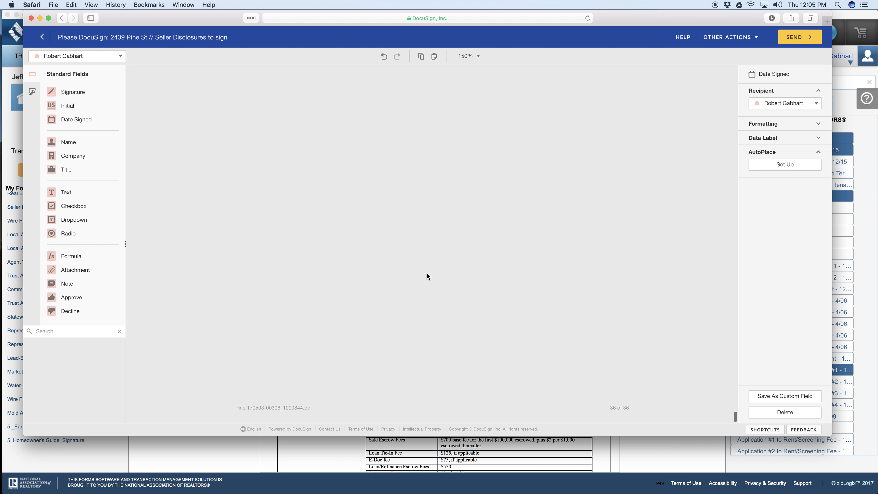
click(43, 38)
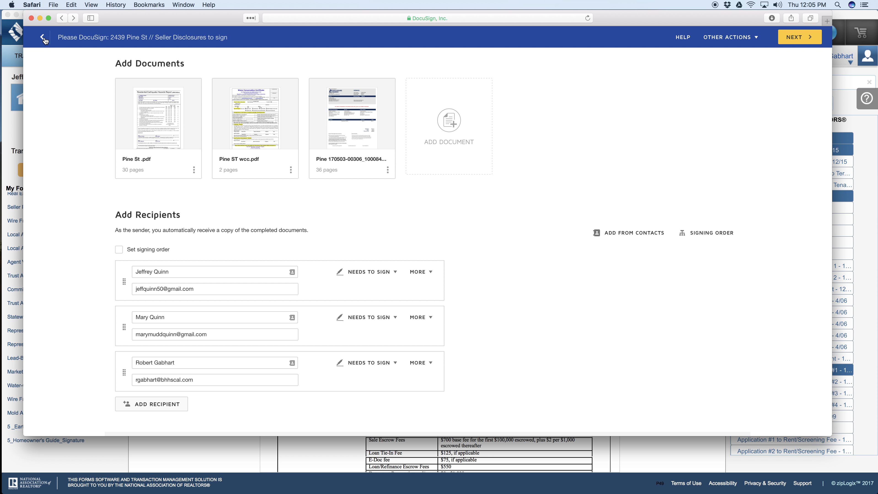
mouse_move(230, 166)
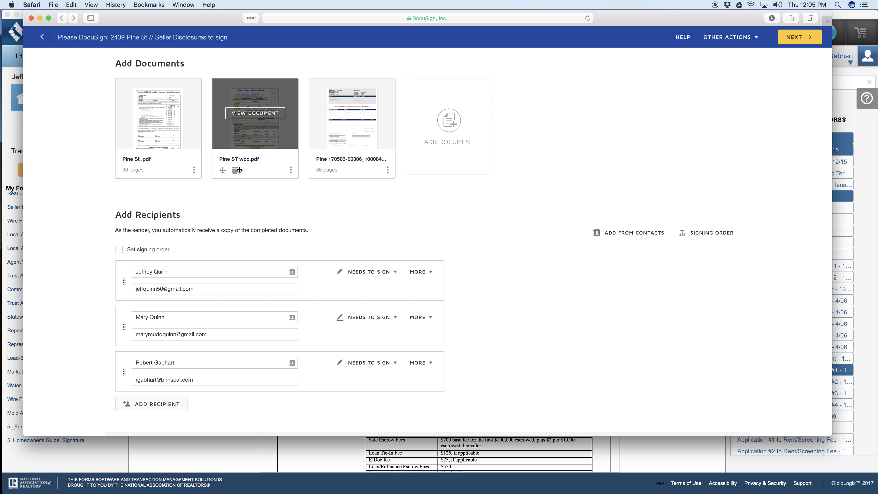
drag(223, 170, 125, 164)
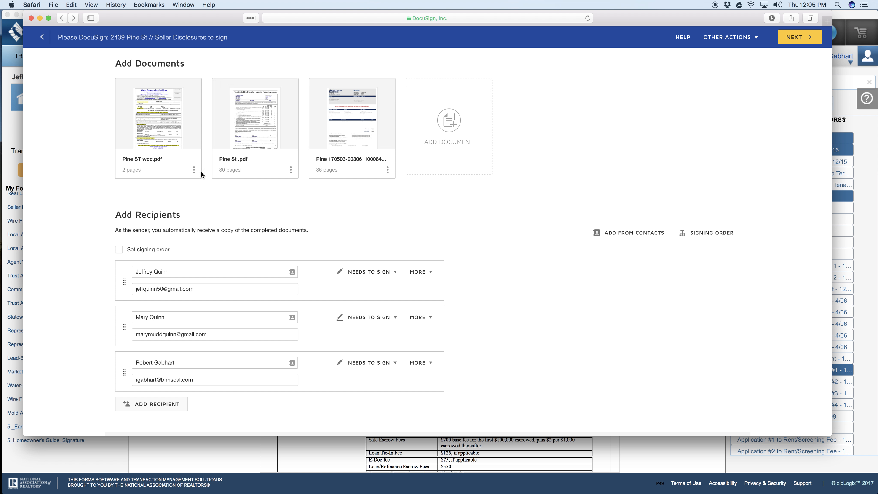
Step: Review the recipients and the message to all recipients, and try the Set signing order option
mouse_move(422, 113)
scroll(310, 244, down, 5)
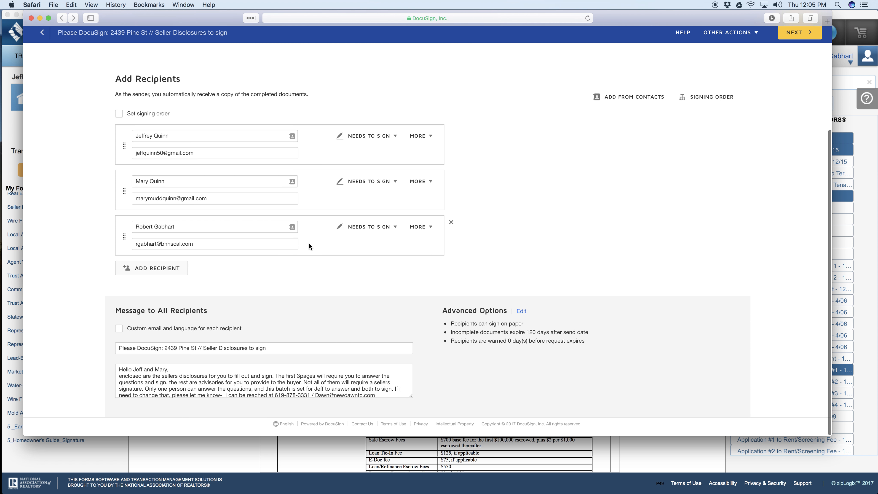
scroll(381, 122, up, 5)
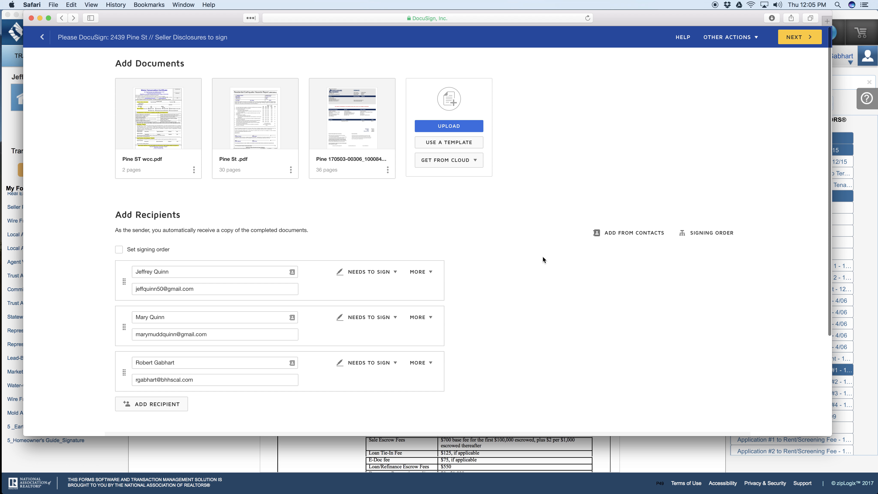
scroll(543, 258, down, 3)
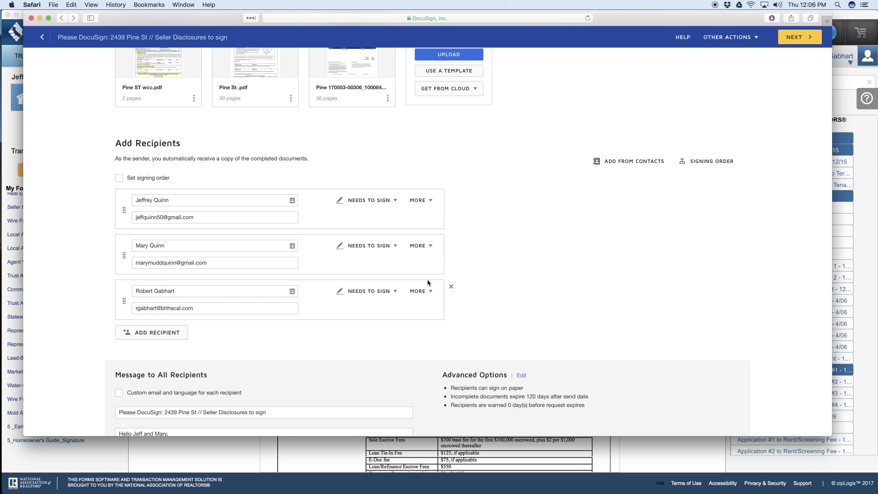
scroll(427, 282, down, 3)
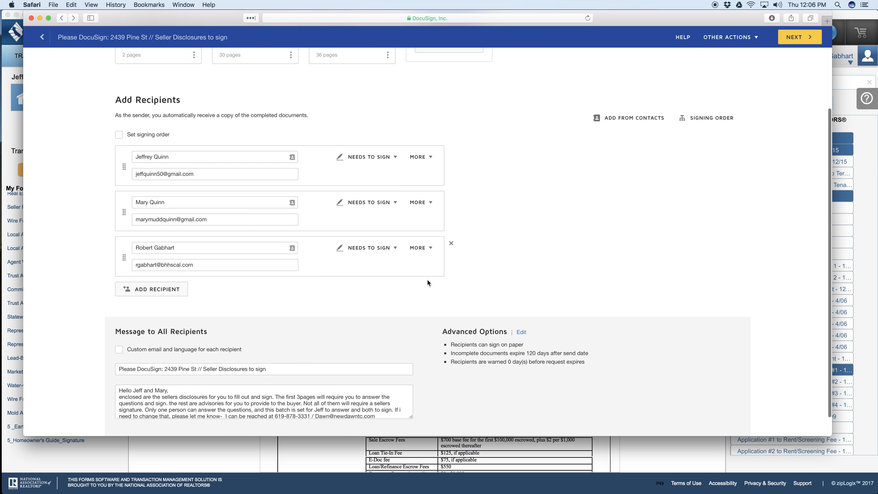
click(118, 118)
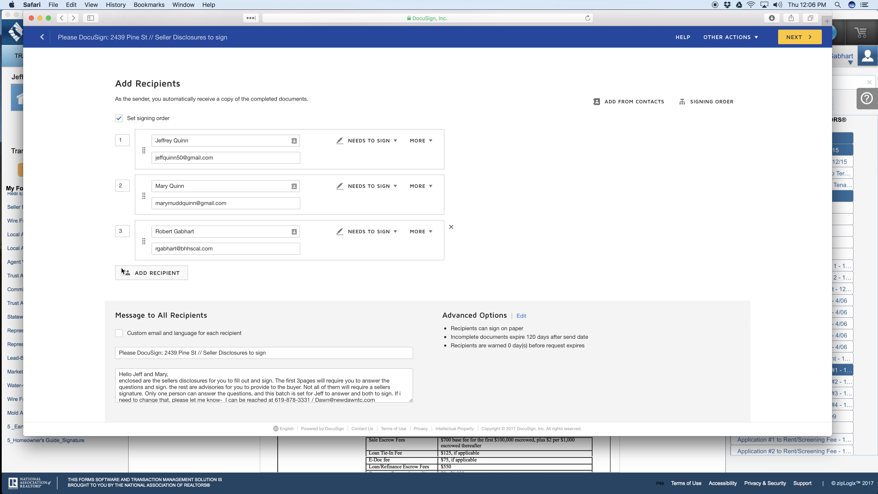
click(119, 118)
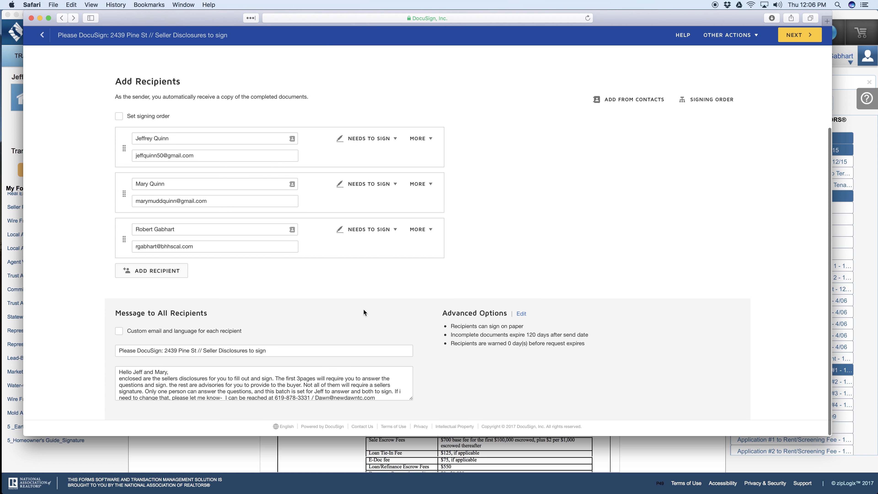
scroll(321, 384, down, 5)
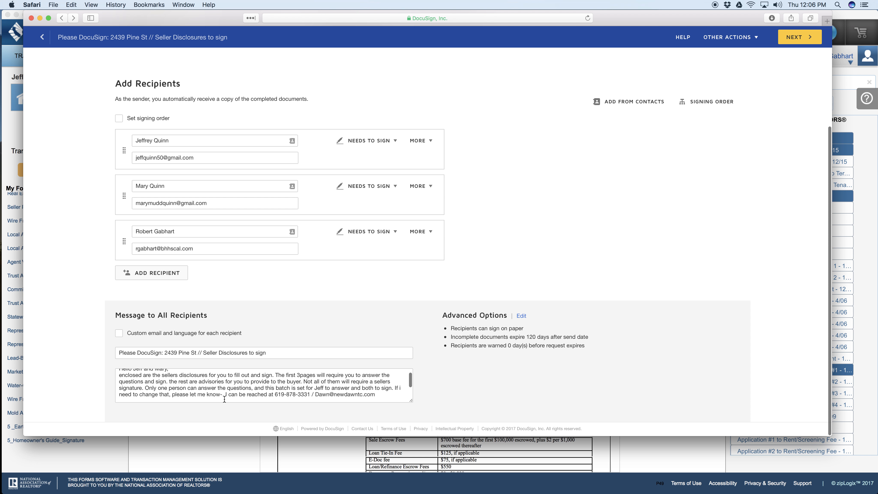
Step: Proceed from the document setup to send the envelope, and list the documents waiting for others
click(800, 37)
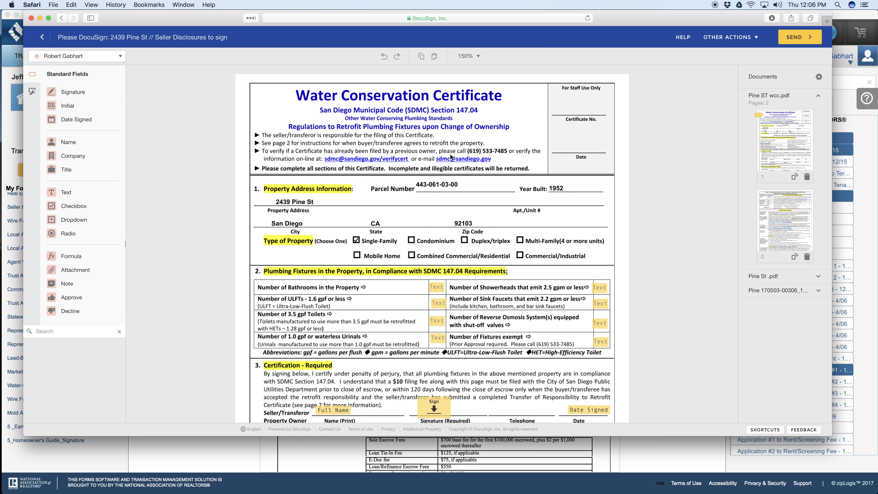
scroll(733, 173, down, 5)
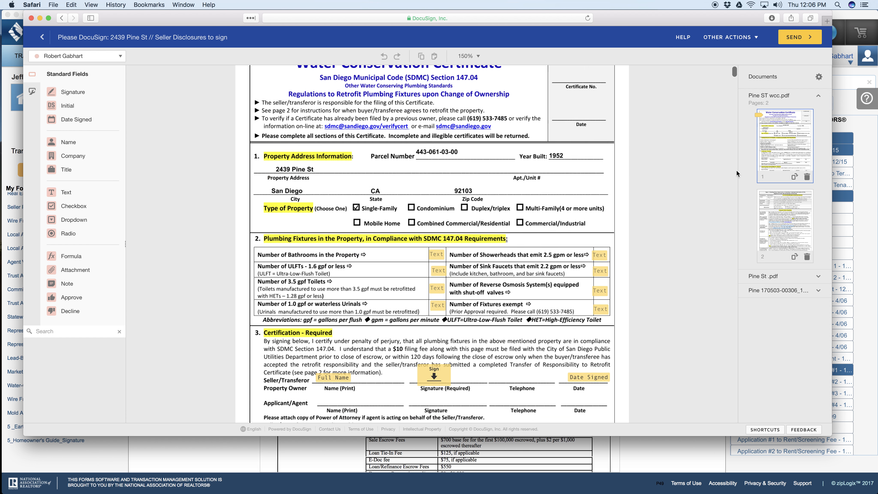
click(800, 36)
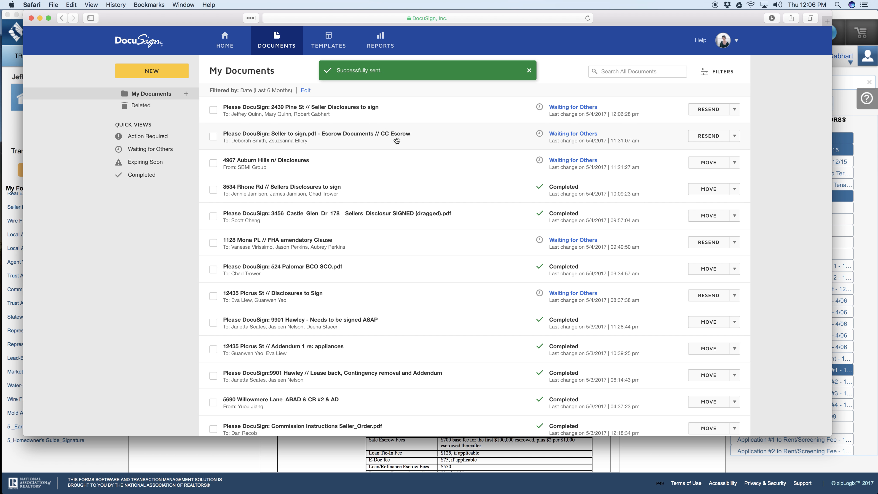
click(146, 150)
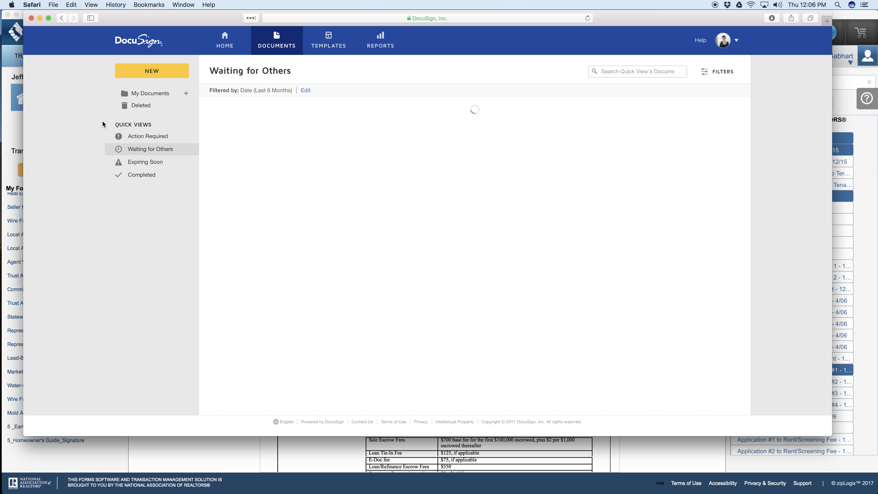